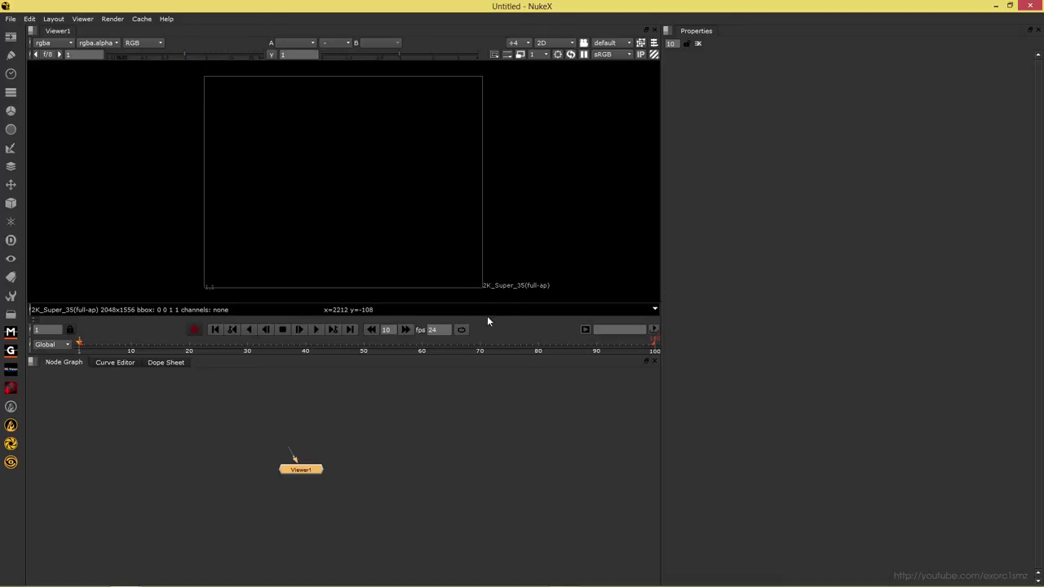
left_click(14, 20)
mouse_move(49, 16)
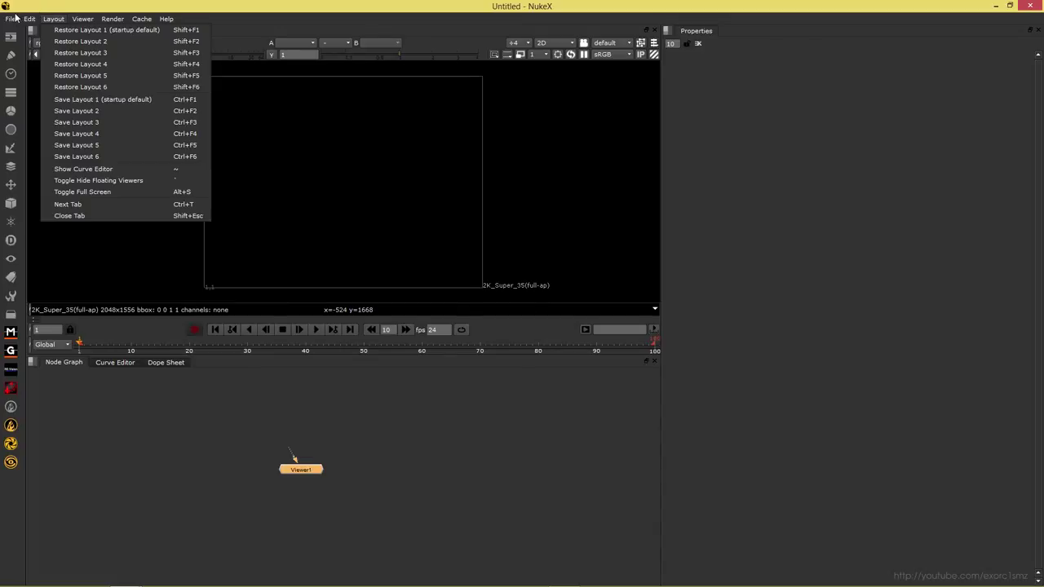
mouse_move(11, 18)
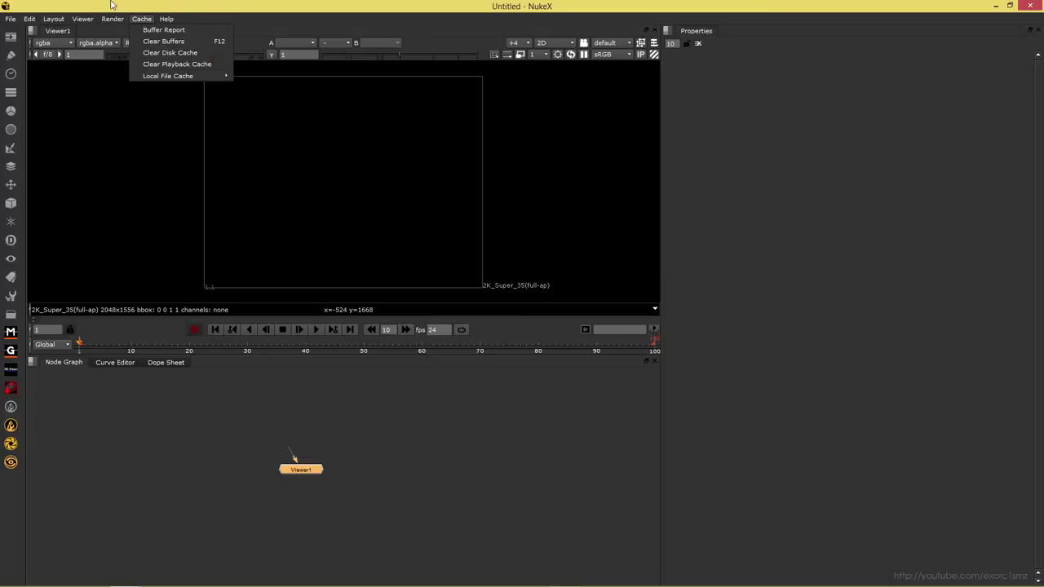
key("Escape")
left_click(62, 21)
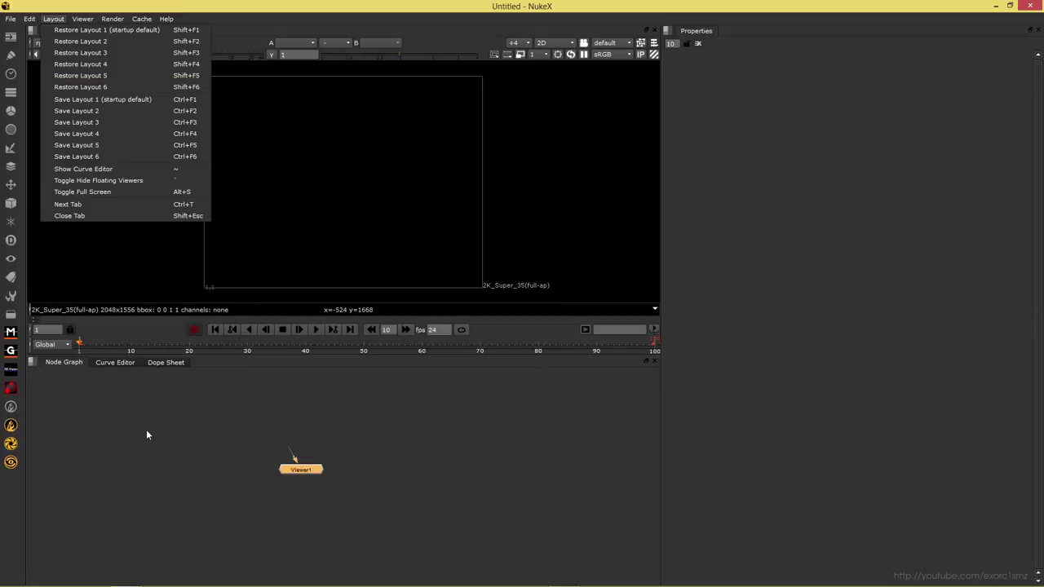
mouse_move(82, 18)
mouse_move(101, 42)
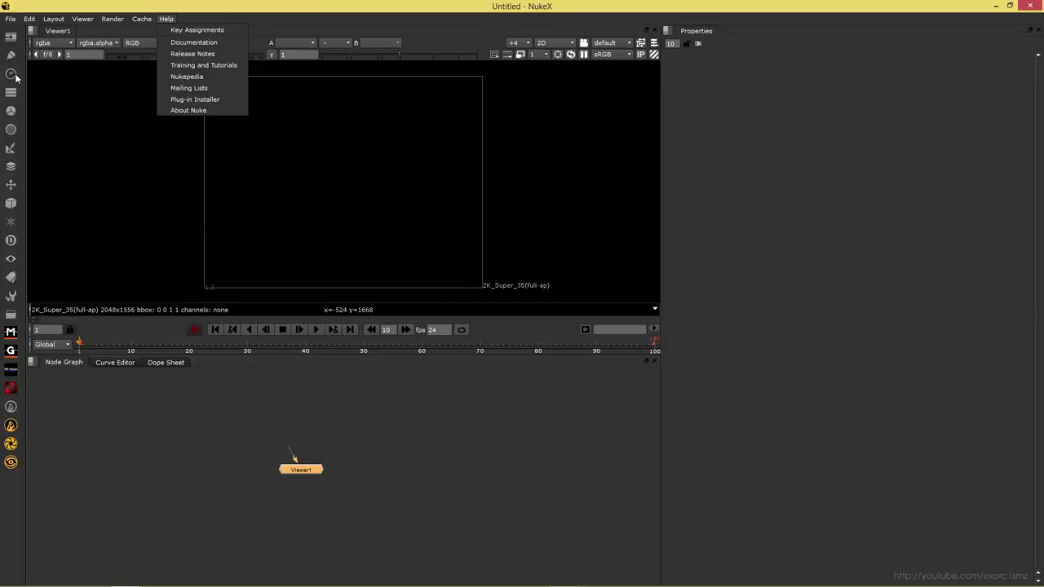
left_click(16, 75)
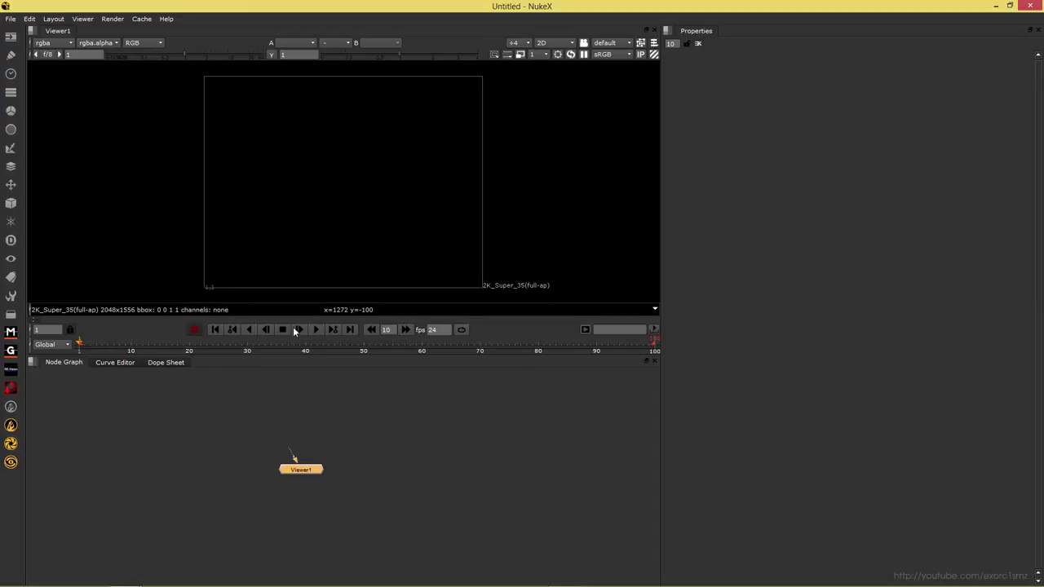
left_click(10, 39)
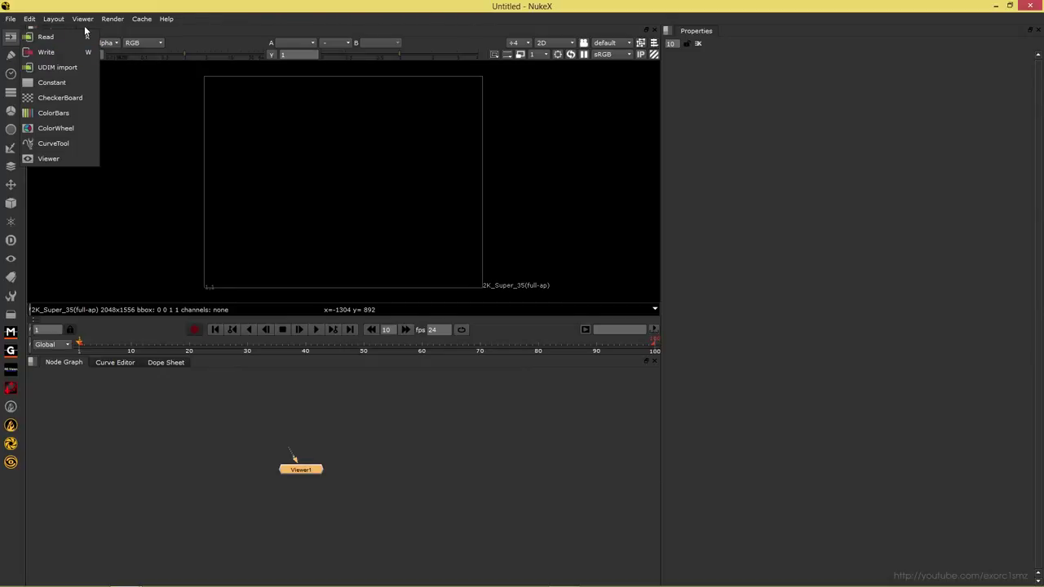
left_click(186, 425)
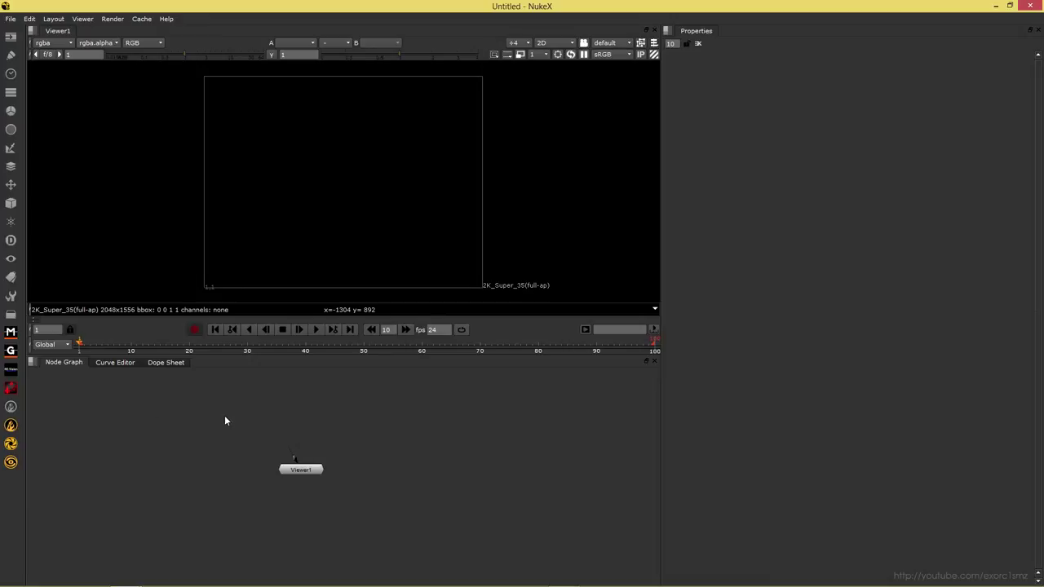
key("Tab")
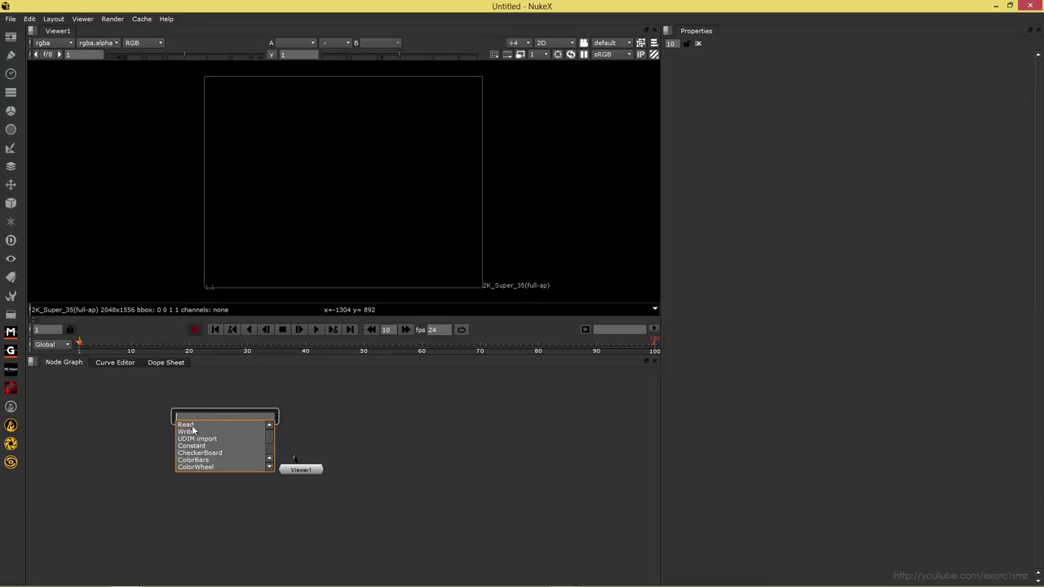
left_click(299, 424)
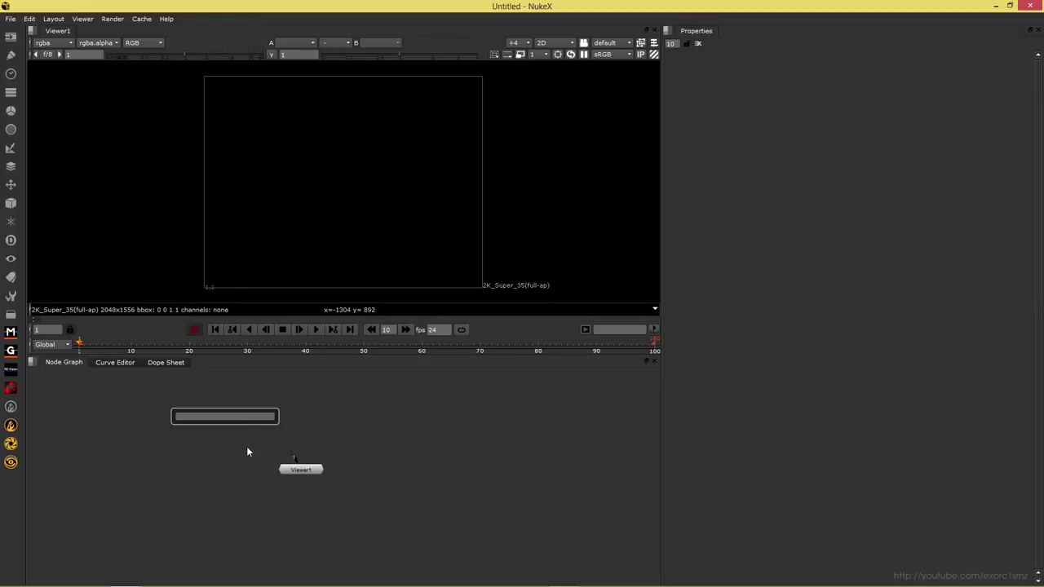
key("Escape")
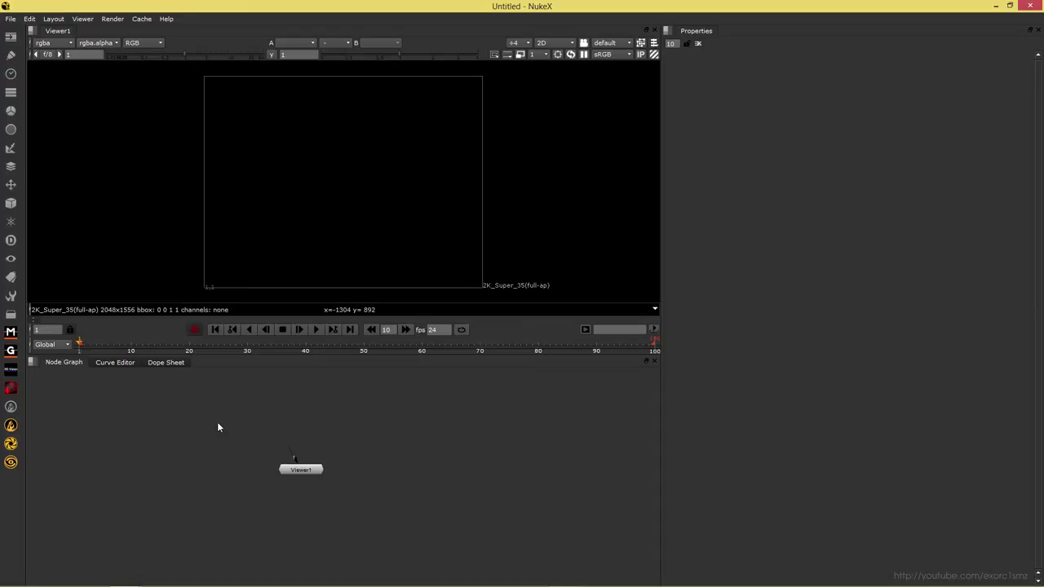
Step: Start a Read node and browse for its footage to the D:/Documents/maya folder
key("r")
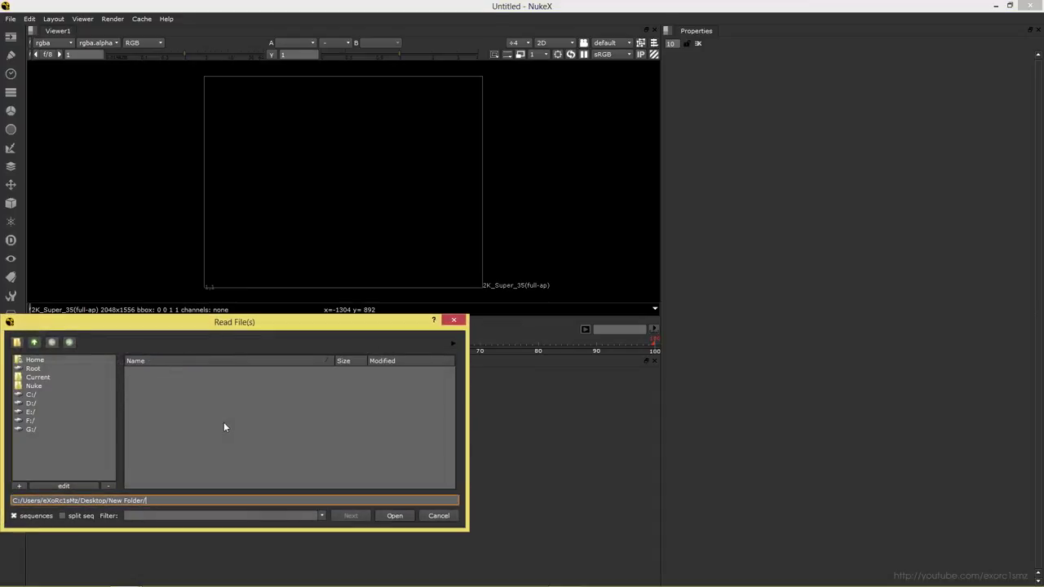
left_click(34, 341)
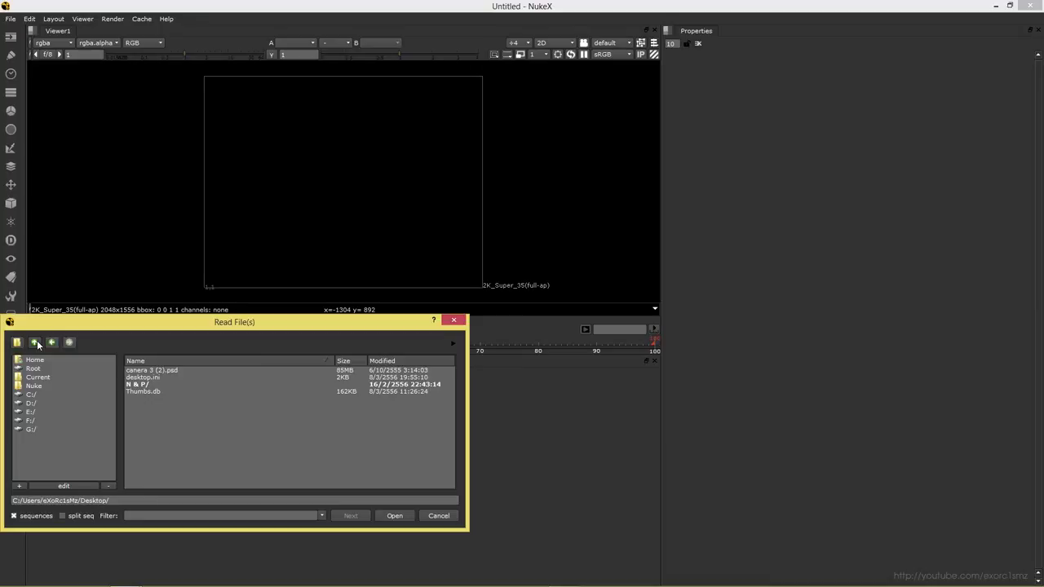
left_click(45, 401)
double_click(196, 419)
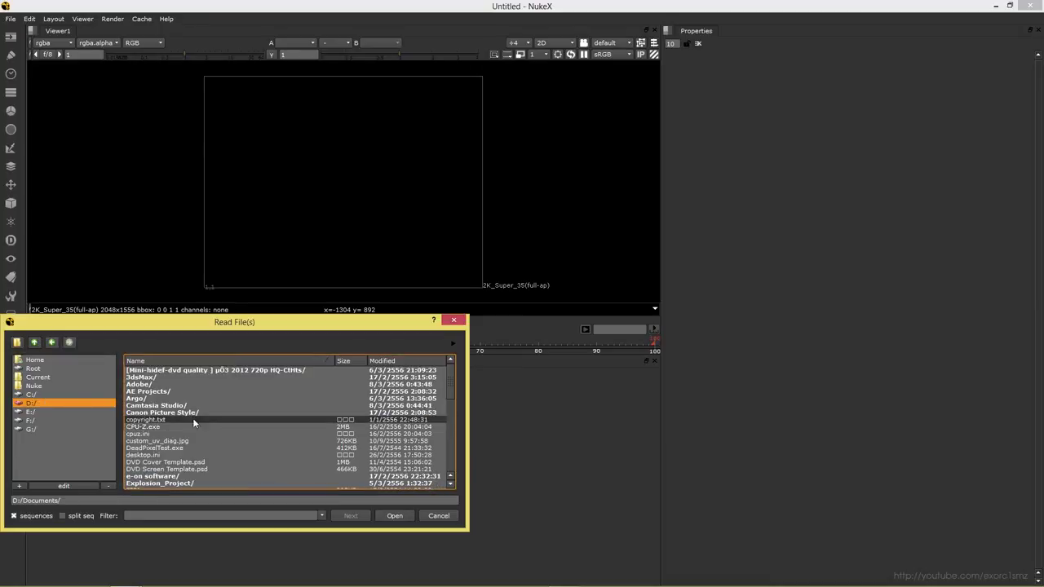
scroll(176, 451, "down", 5)
scroll(176, 448, "down", 3)
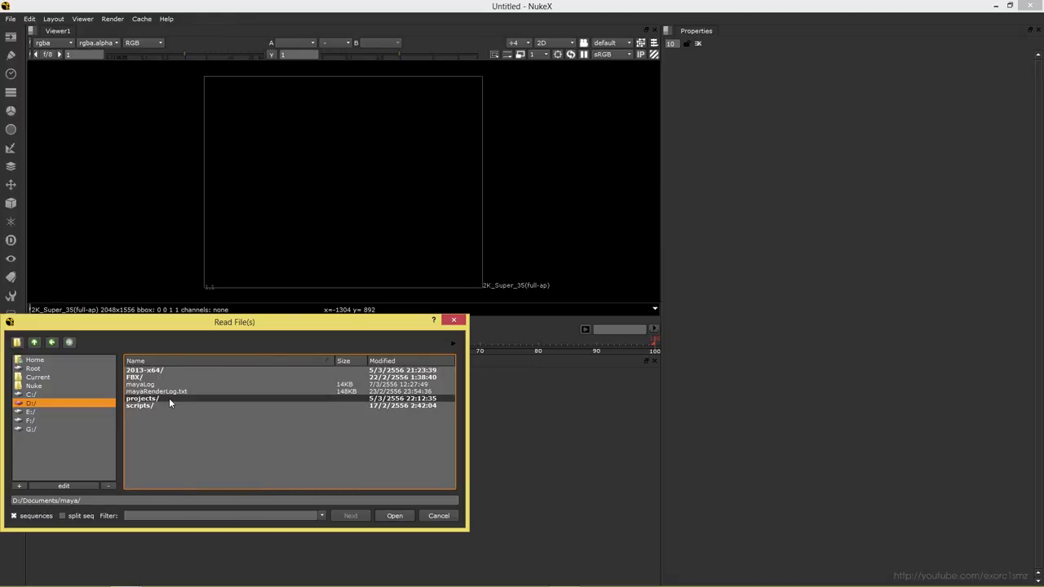
Step: Load the image sequence one.####.jpg 0-48 from projects/RSU/Year 2/Spaceship/sequences/1
double_click(169, 398)
double_click(142, 391)
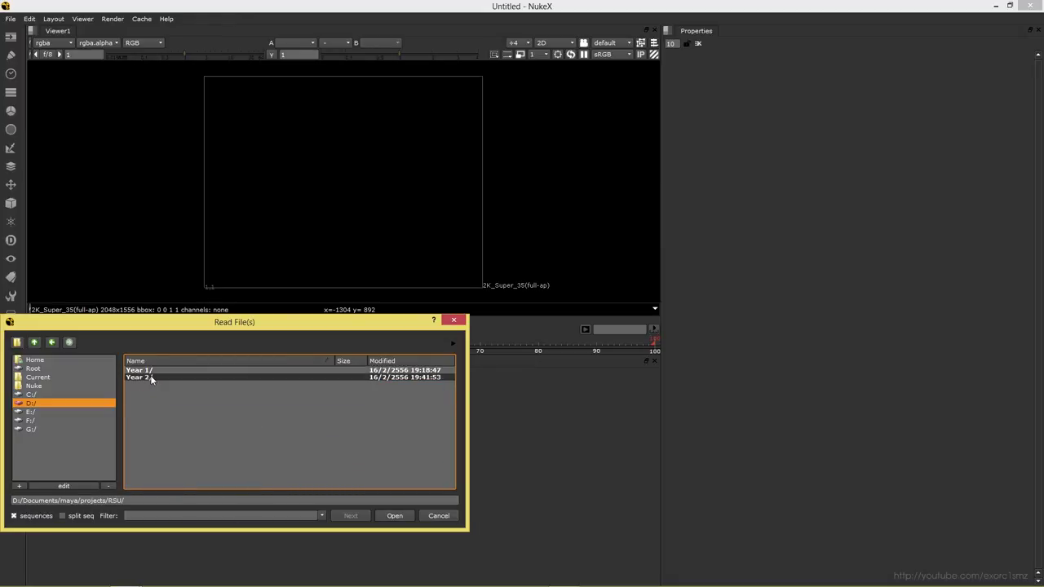
double_click(151, 378)
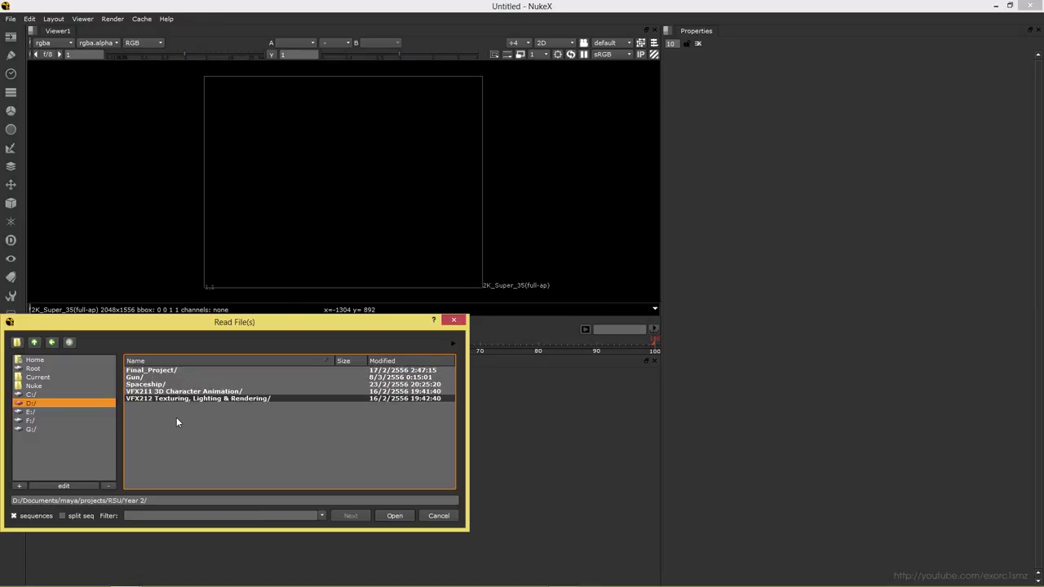
double_click(139, 384)
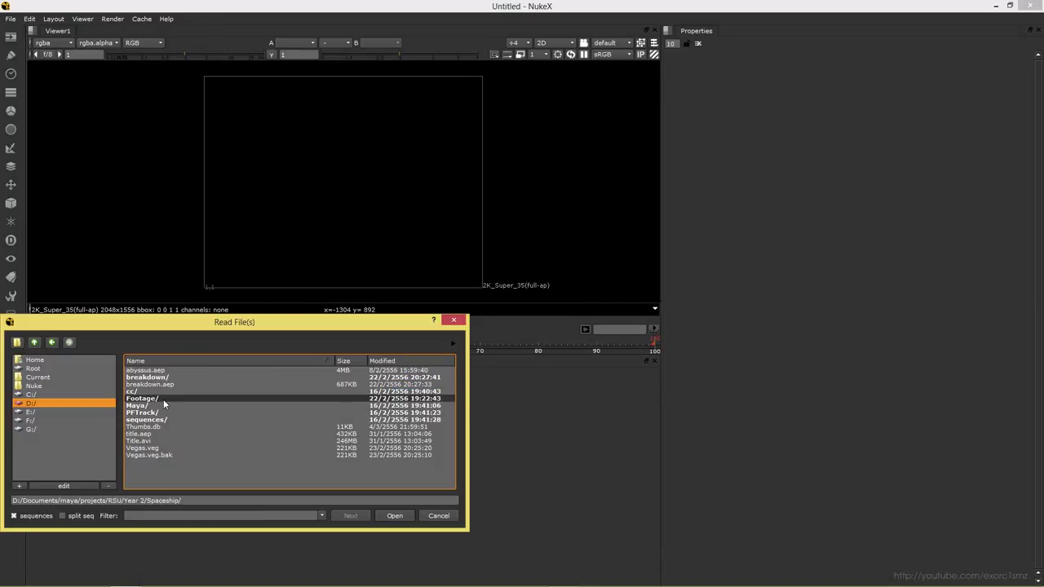
double_click(145, 420)
double_click(137, 371)
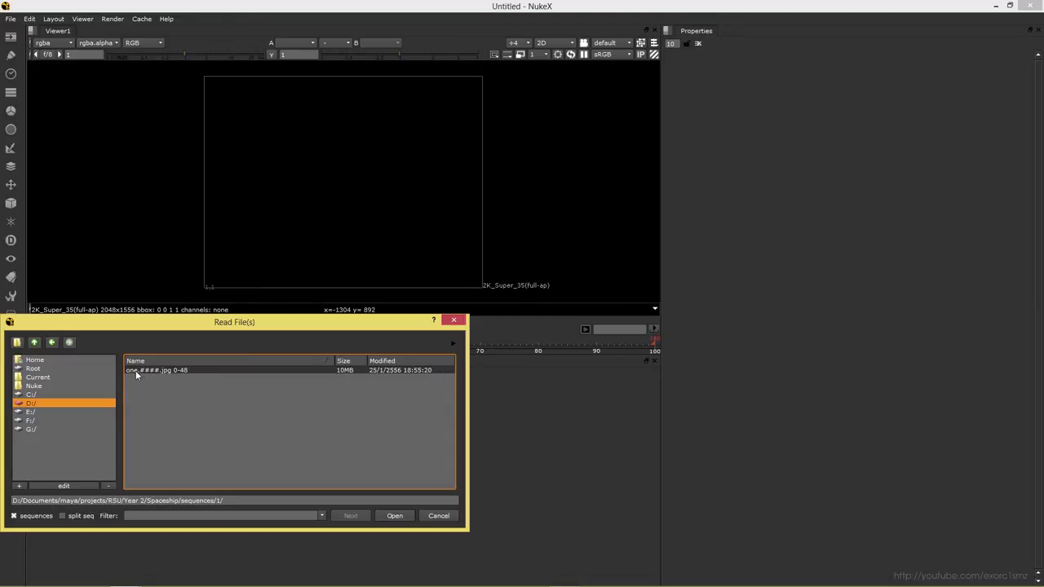
double_click(136, 370)
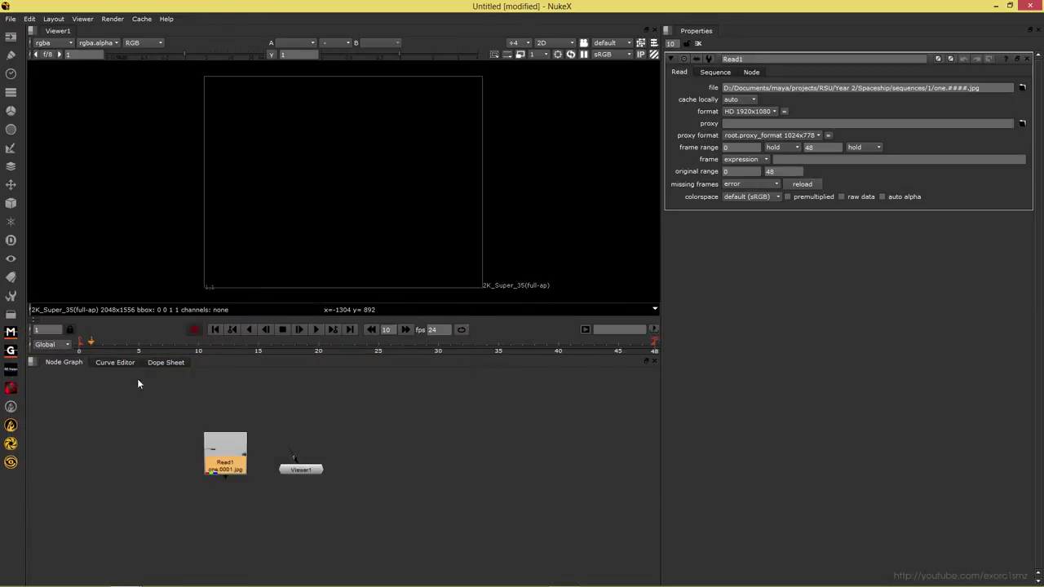
Step: Place the Read1 node above Viewer1 and connect it to the viewer to display the footage
left_click_drag(235, 472, 228, 440)
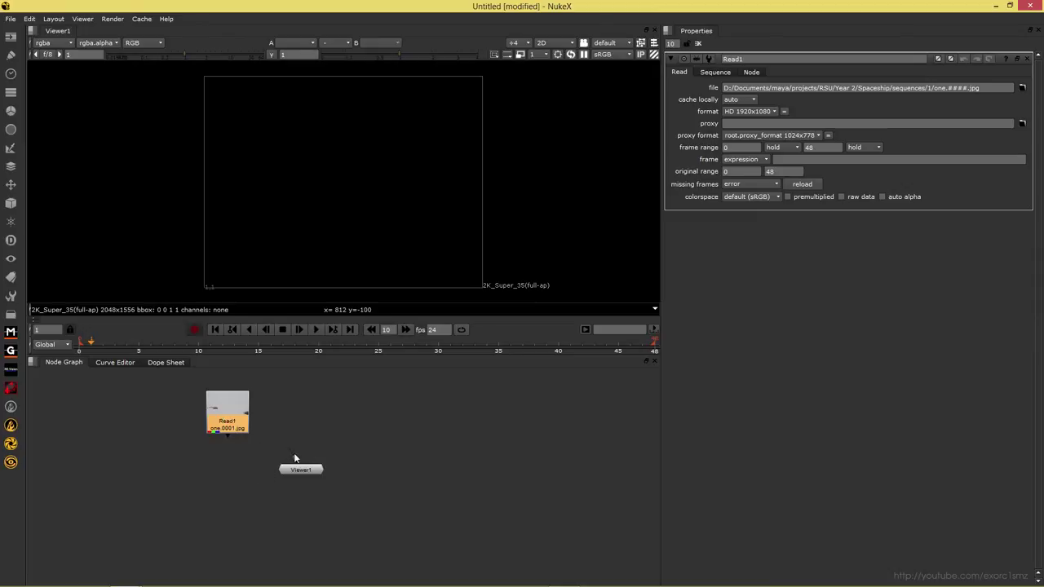
left_click_drag(294, 433, 228, 401)
left_click_drag(254, 434, 286, 447)
key("1")
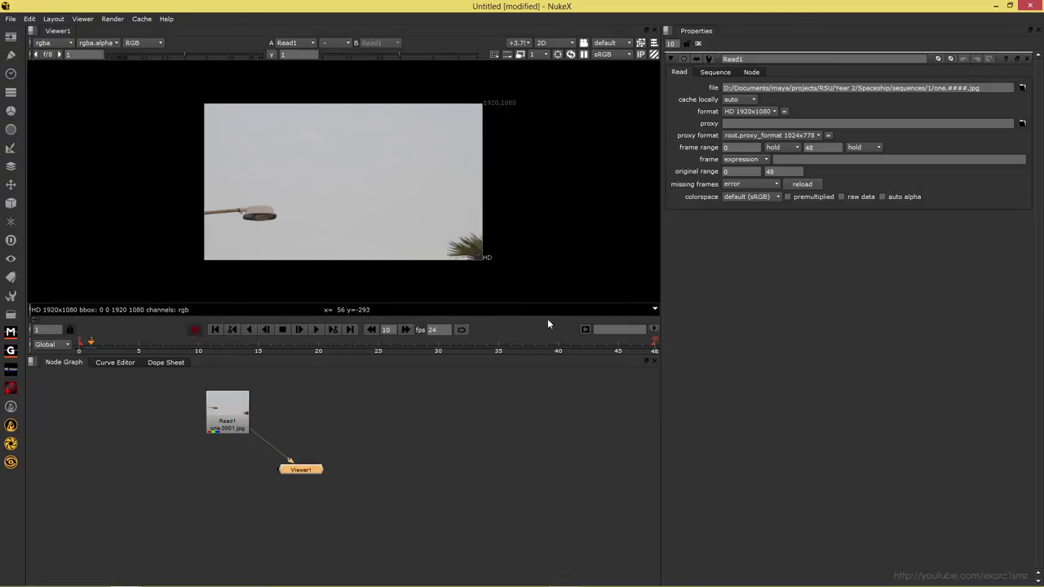
Step: Set the project and viewer frame rates to 25 fps and the project's full size format to HD 1920x1080
left_click(697, 44)
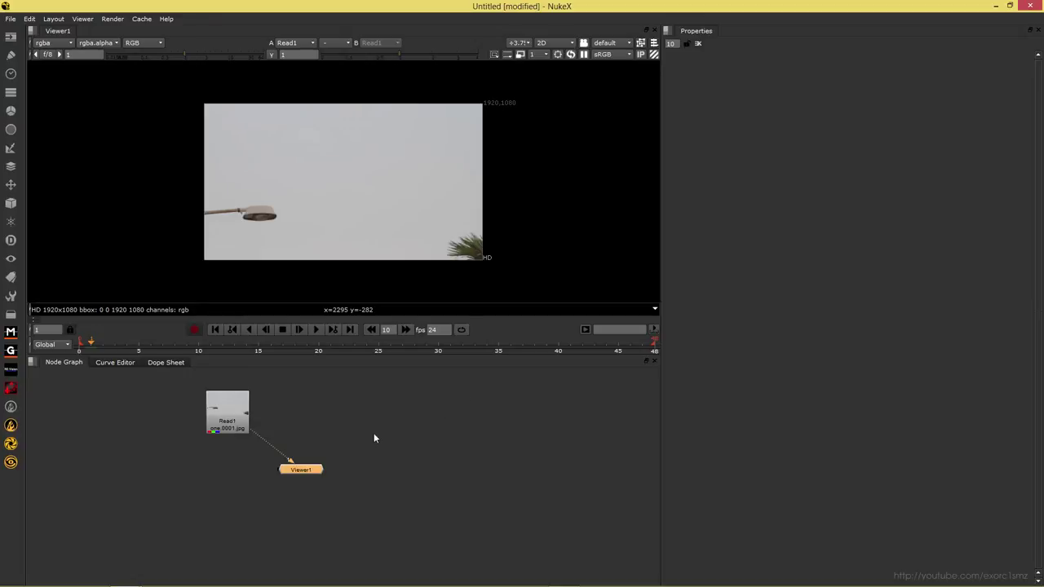
key("s")
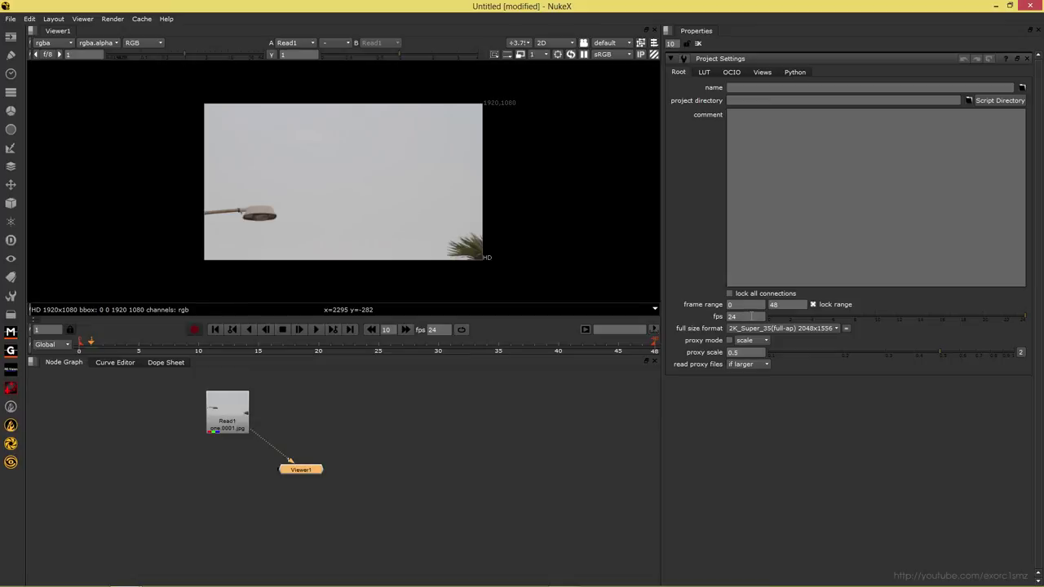
left_click(751, 316)
type("5")
key("Return")
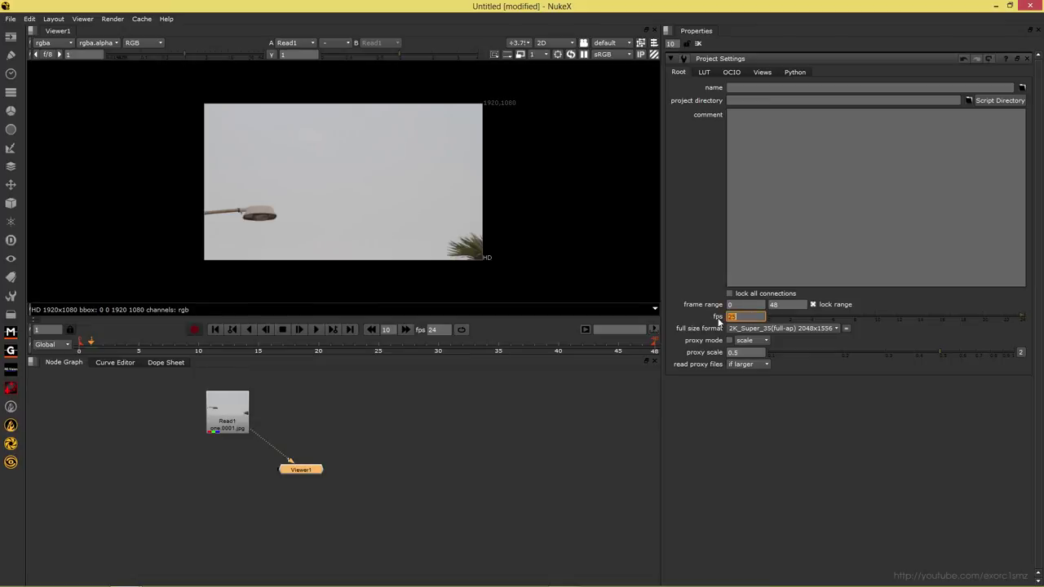
double_click(440, 329)
type("25")
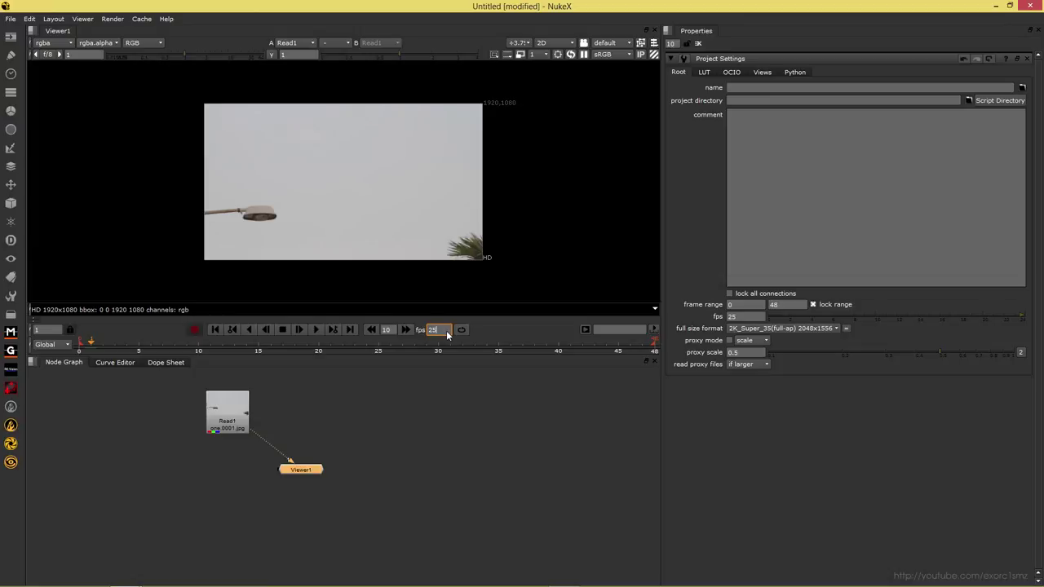
key("Return")
left_click(749, 329)
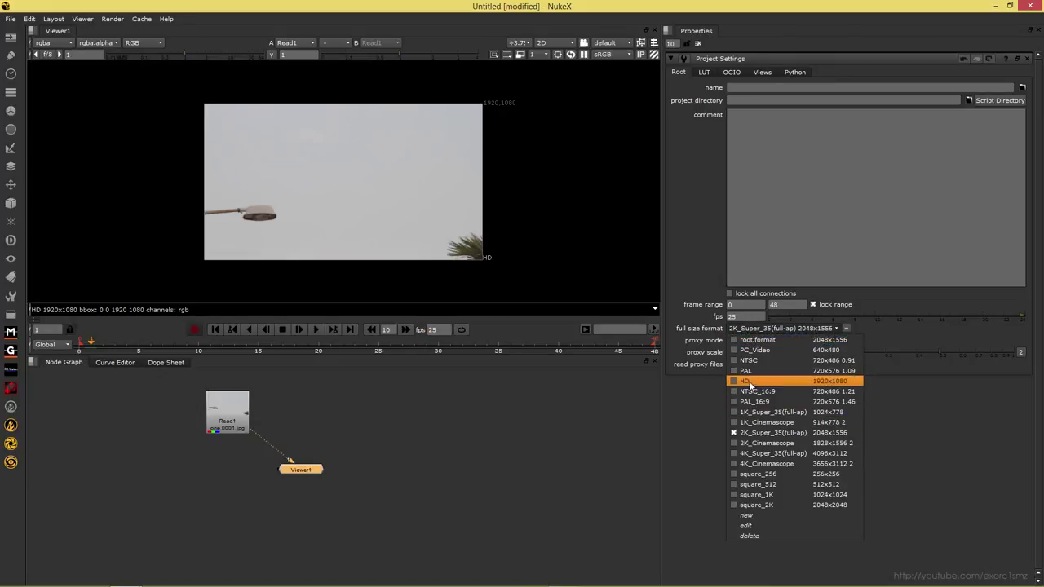
left_click(749, 383)
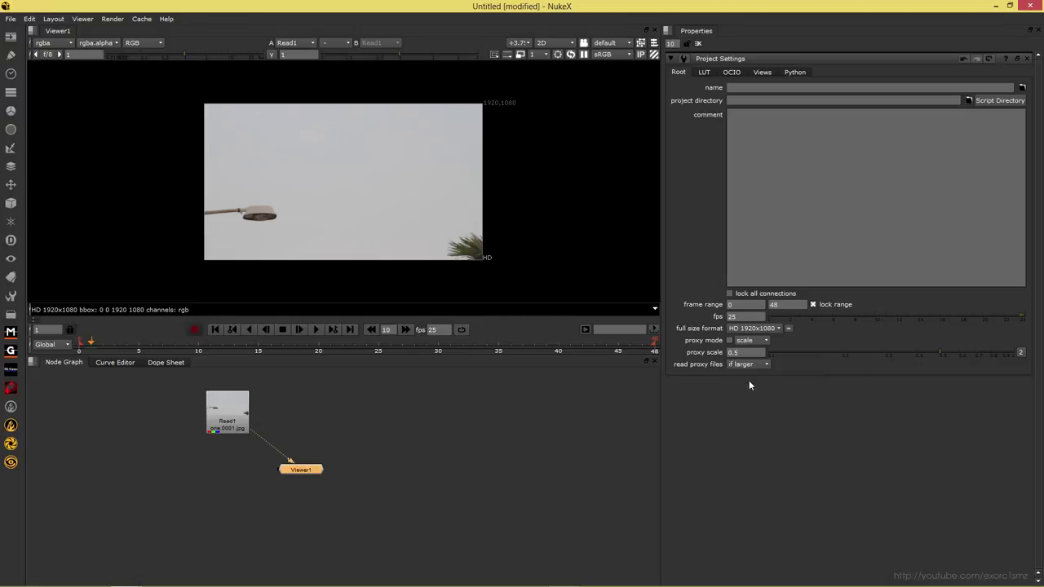
left_click(752, 328)
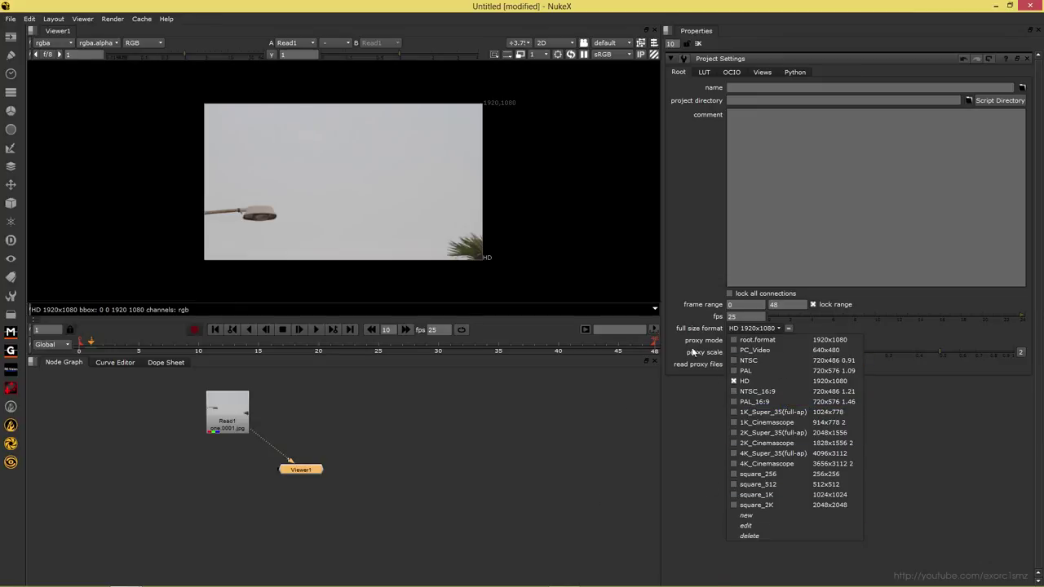
left_click(744, 519)
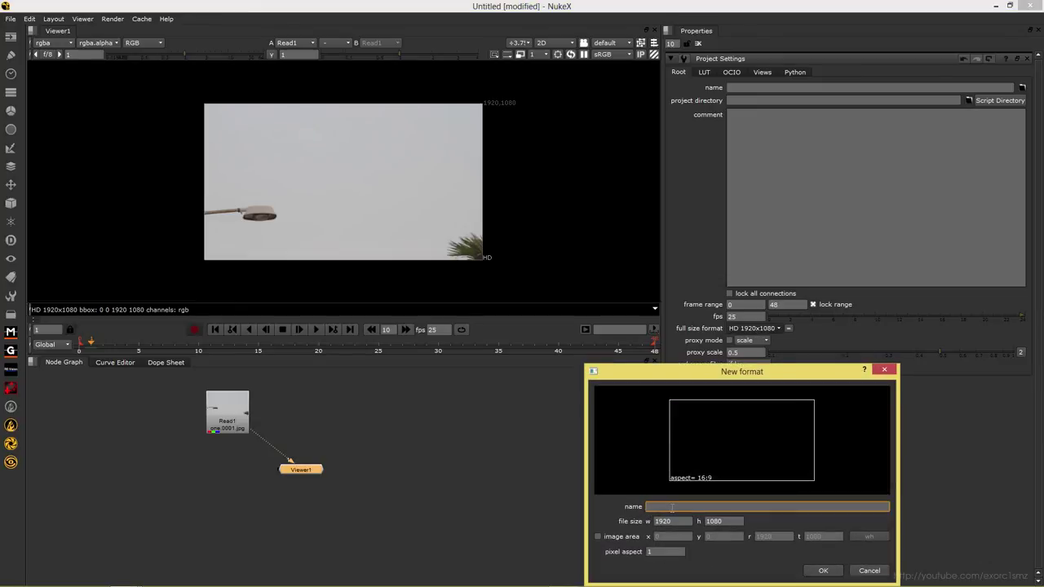
type("fgdf")
left_click(871, 574)
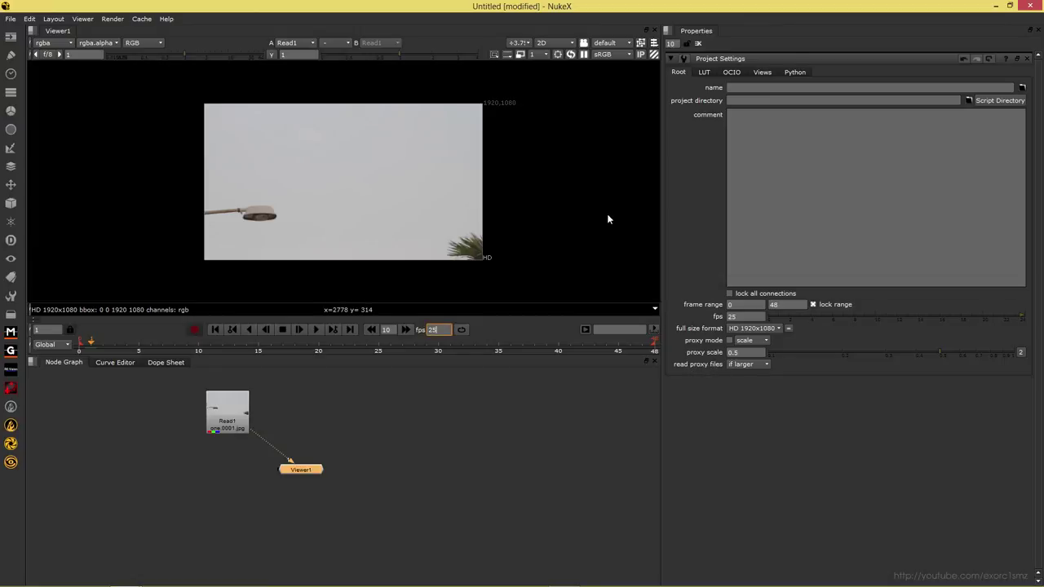
Step: Close the Project Settings and look through the layers available for display in the viewer
left_click(697, 43)
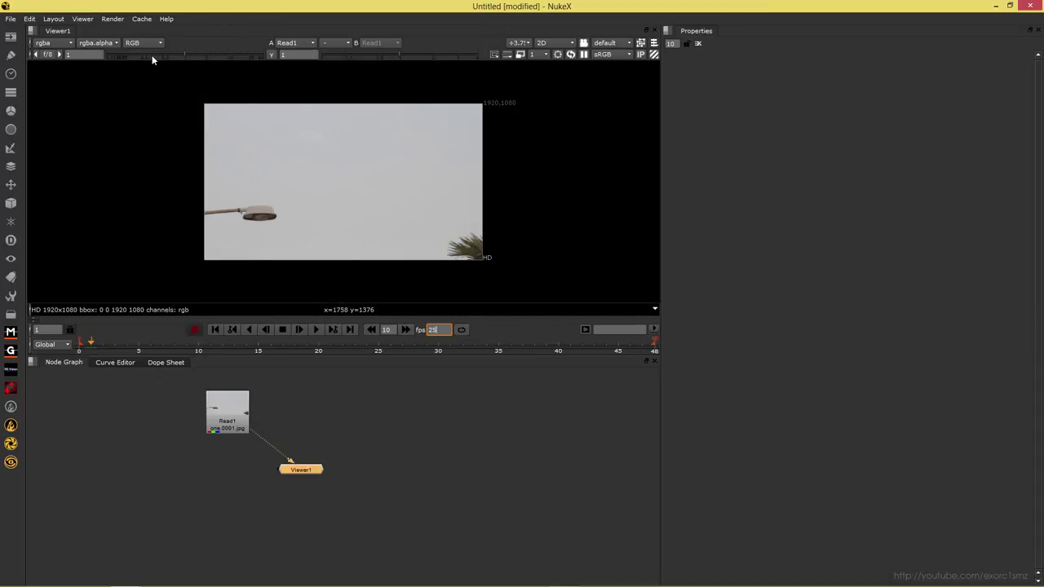
left_click(58, 48)
left_click(61, 46)
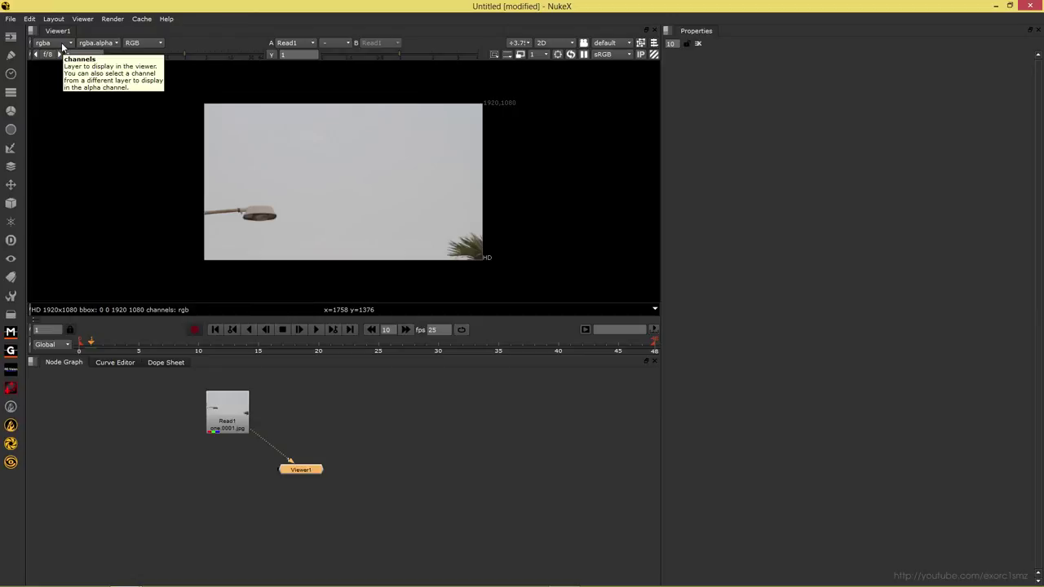
left_click(62, 46)
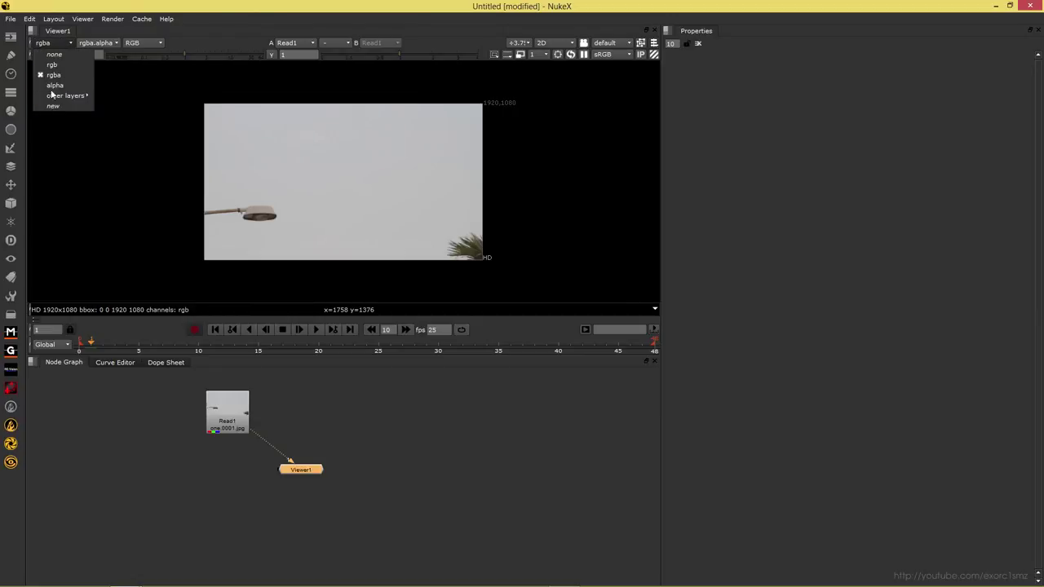
left_click(72, 4)
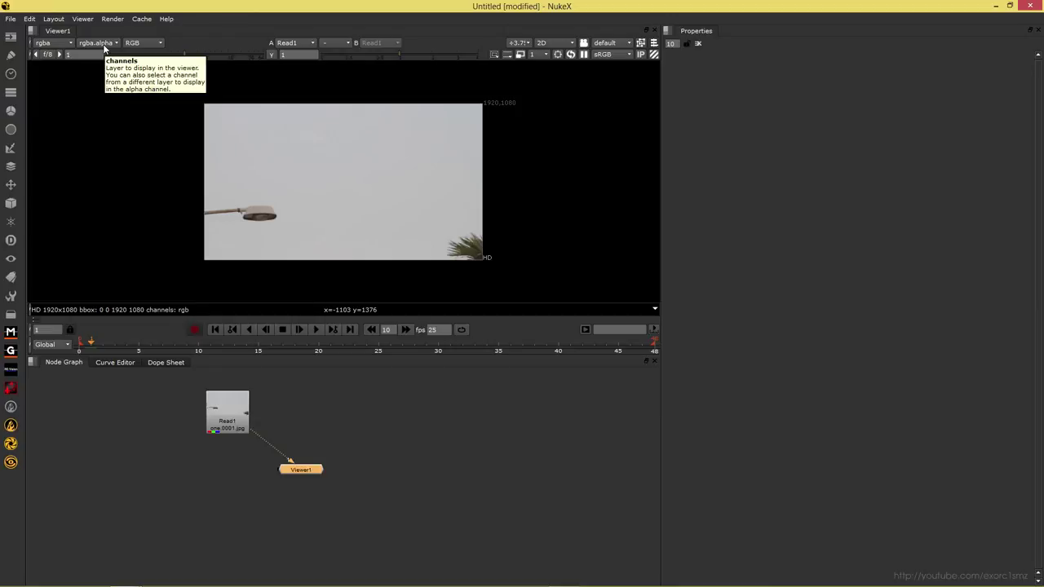
Step: Display the rgb layer in the viewer, and return the layer selection to rgba
left_click(55, 44)
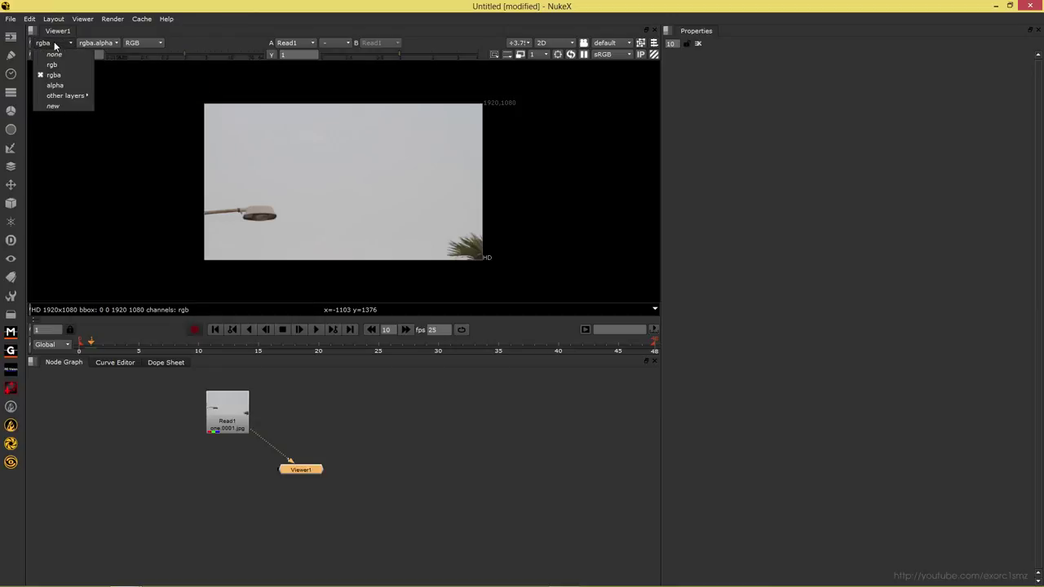
left_click(52, 64)
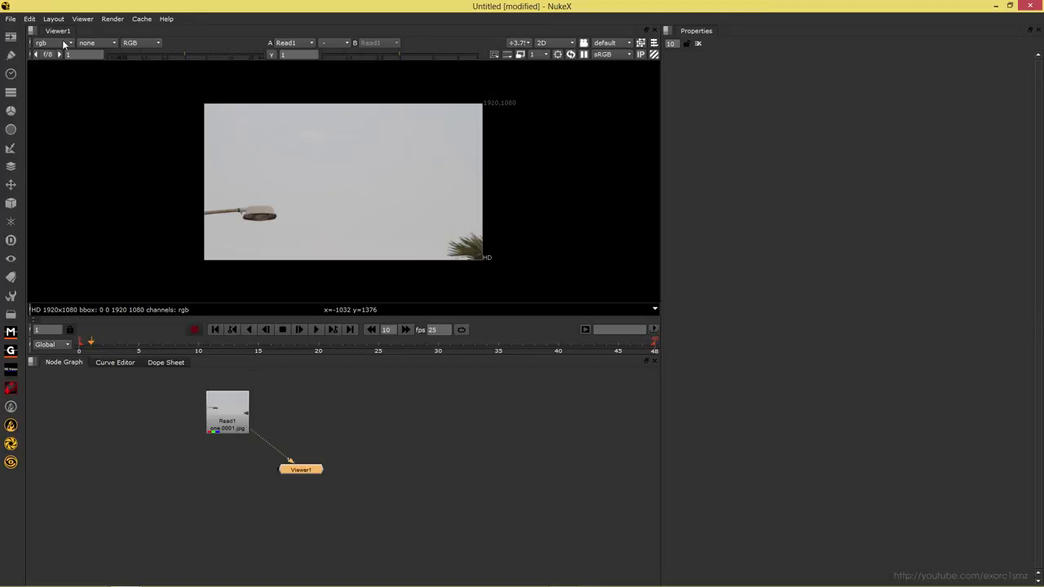
left_click(62, 44)
left_click(54, 74)
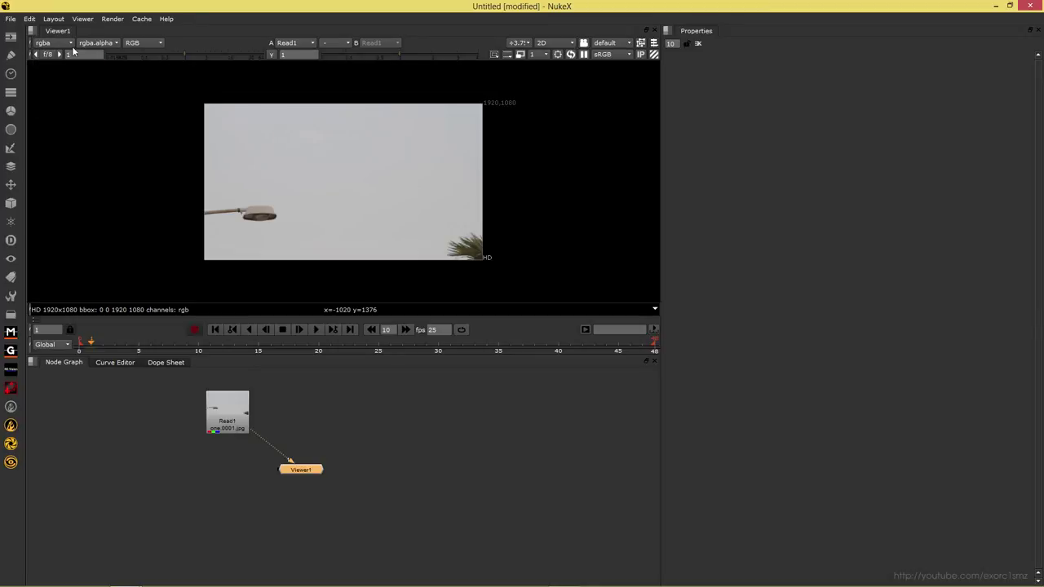
left_click(143, 44)
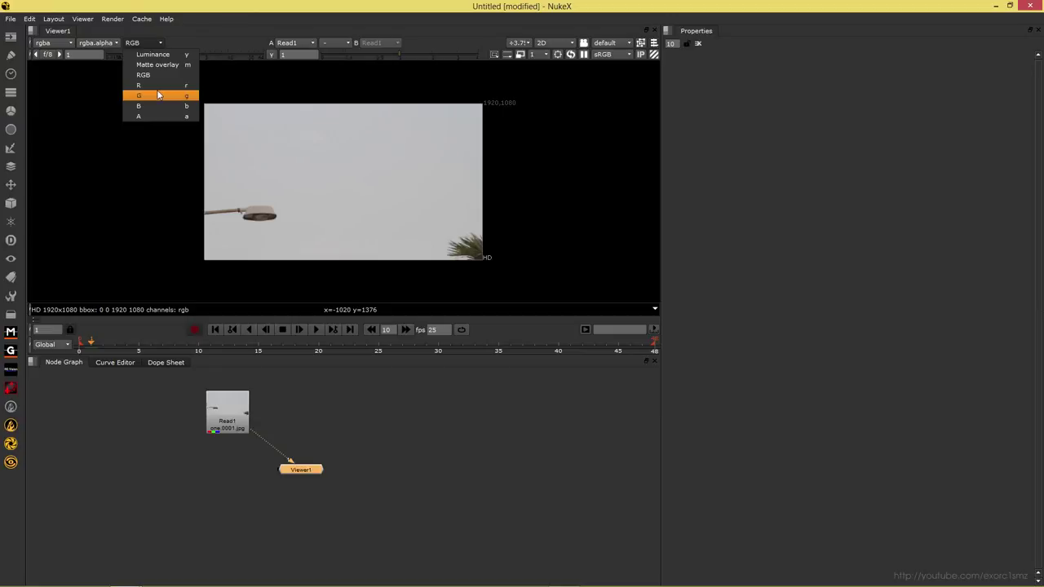
left_click(241, 96)
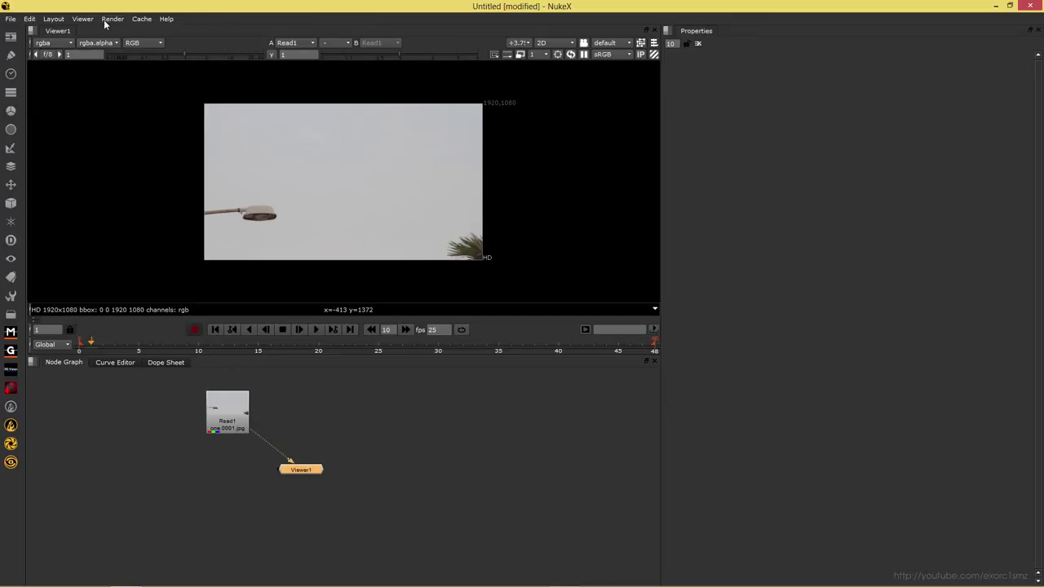
left_click(67, 19)
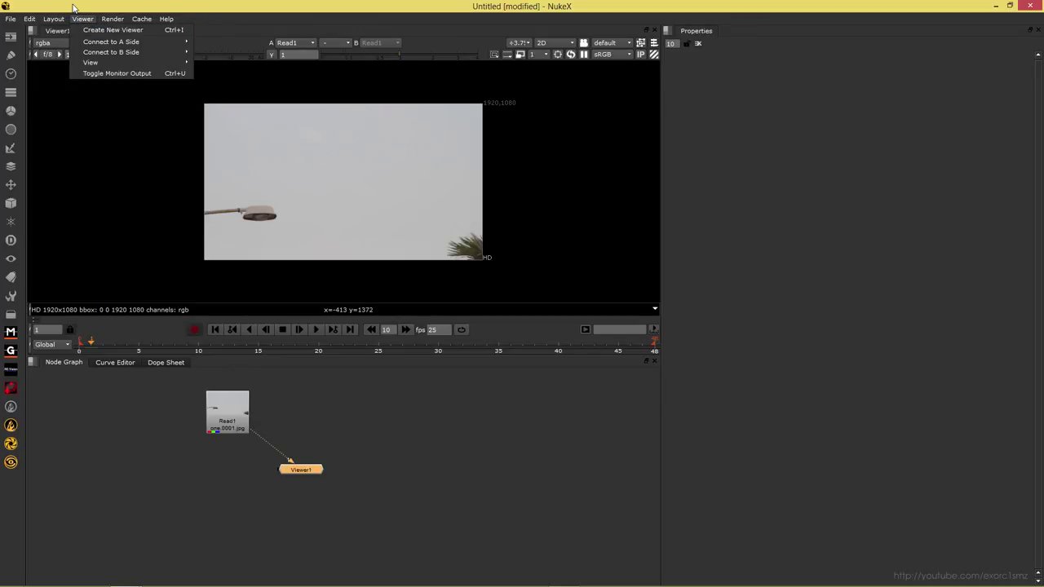
mouse_move(29, 19)
left_click(91, 5)
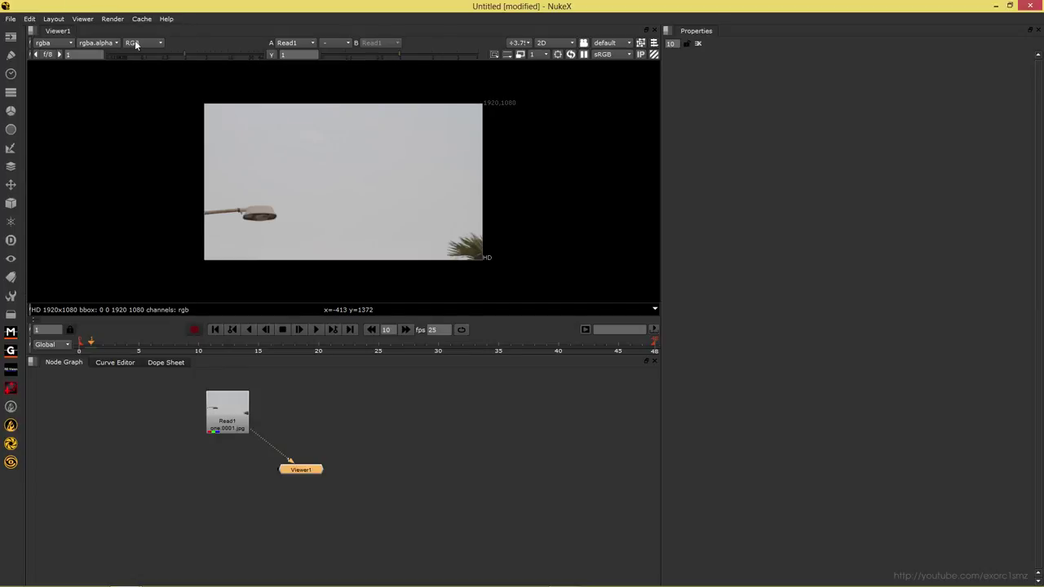
Step: View the footage's red channel and its blue channel, and return the viewer to the full RGB display
left_click(141, 44)
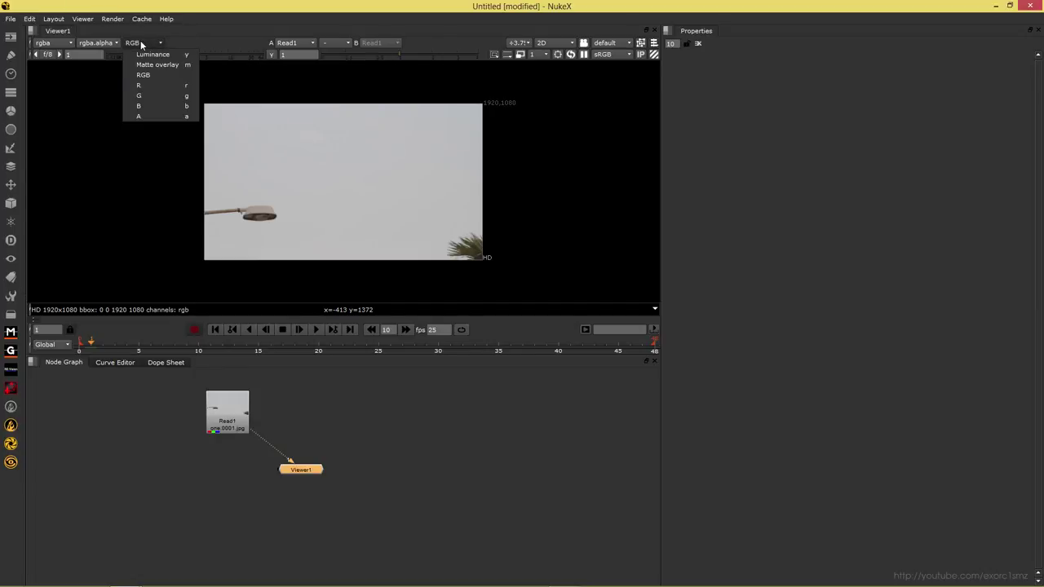
left_click(160, 88)
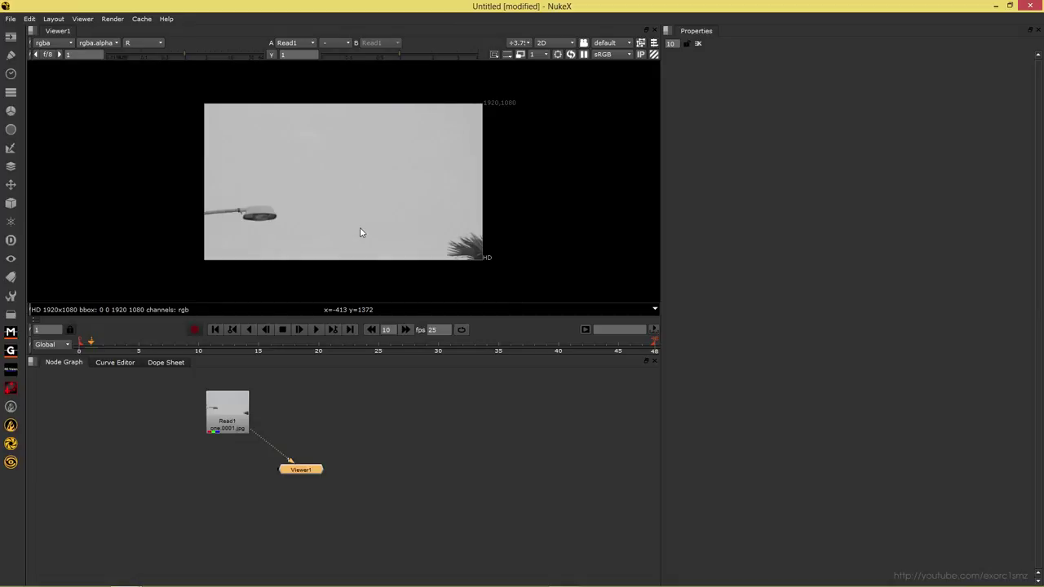
key("b")
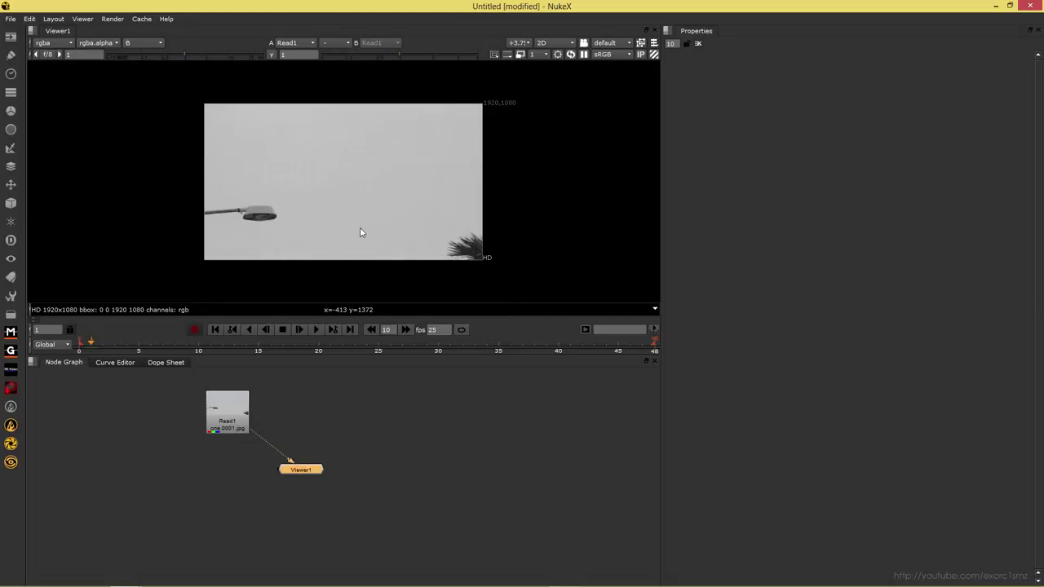
key("b")
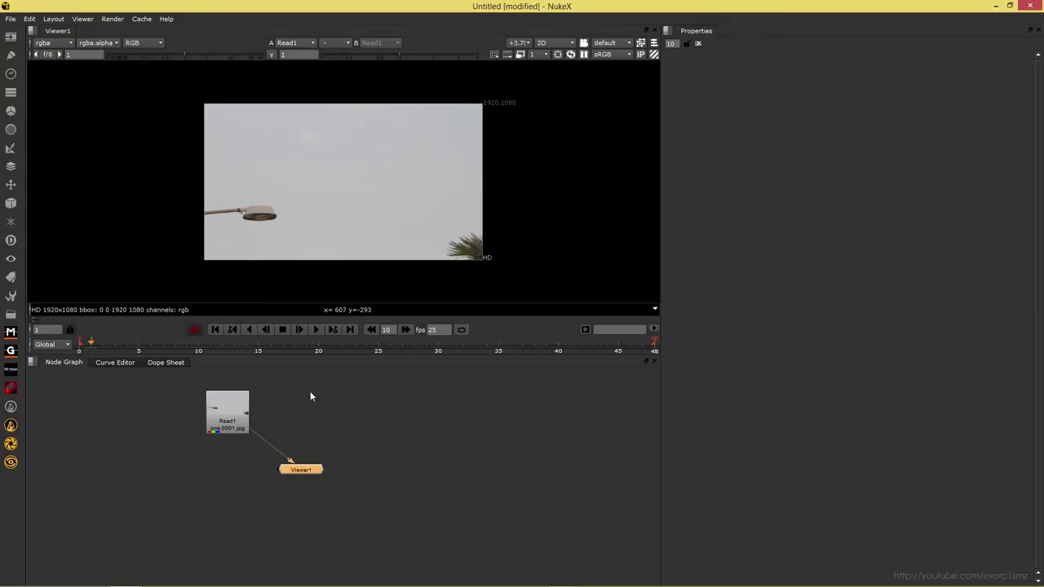
Step: Load two.####.jpg 0-153 from the sequences/2 folder in a Read node beside Read1 and connect it to Viewer1's second input
left_click(317, 418)
key("r")
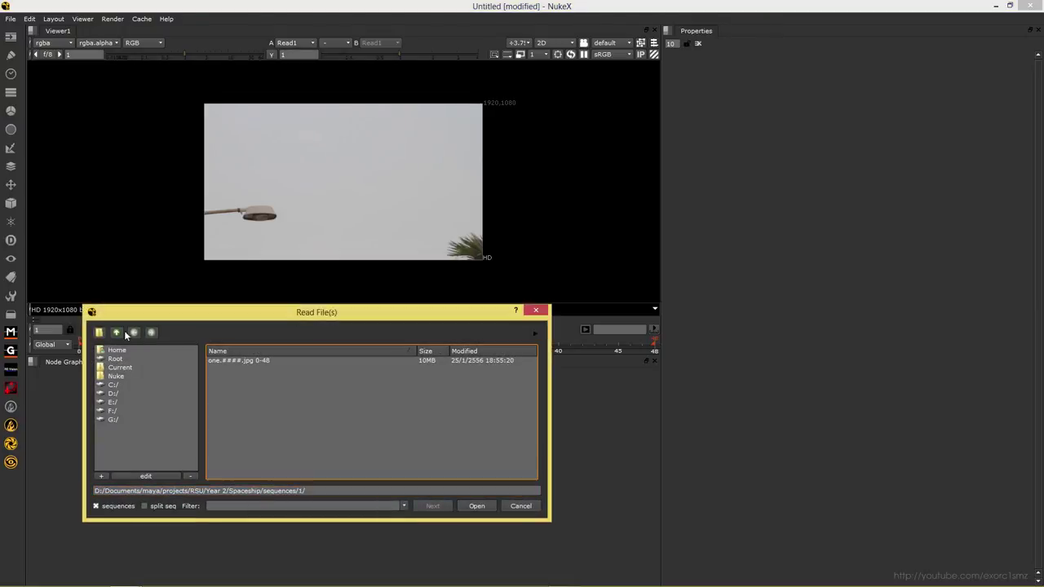
left_click(125, 334)
double_click(224, 369)
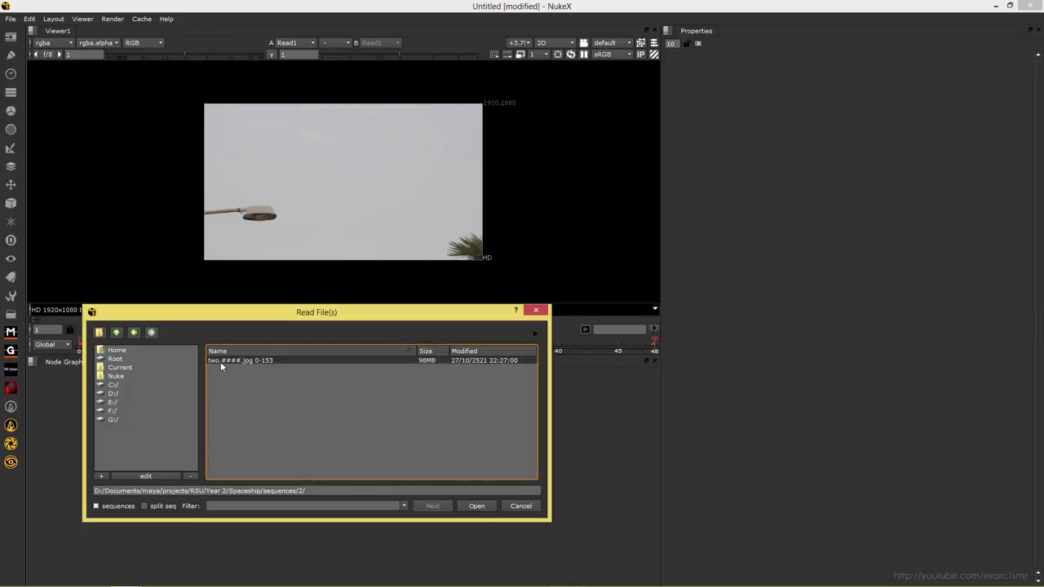
double_click(220, 361)
left_click_drag(326, 420, 396, 410)
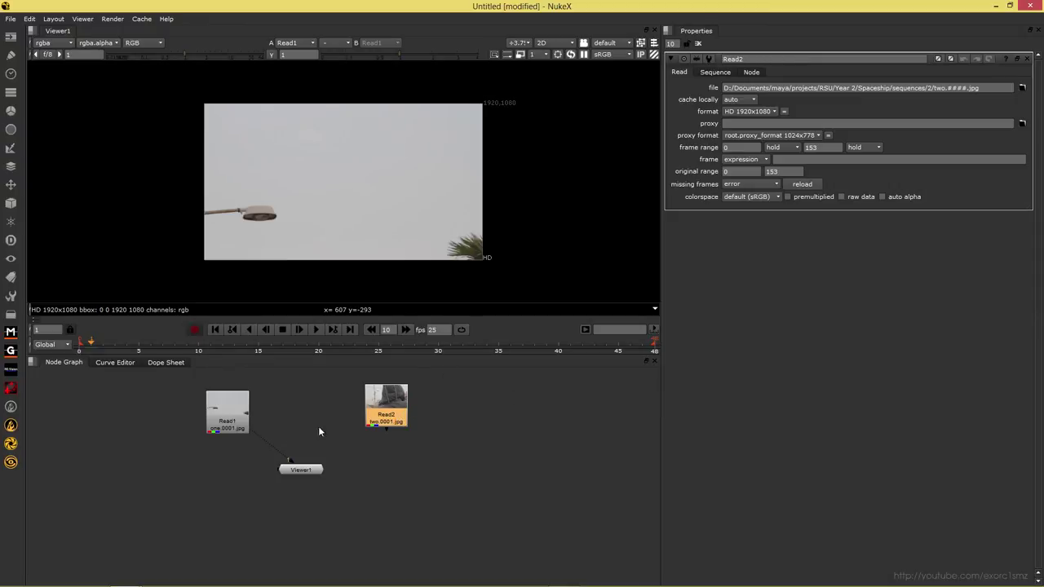
key("1")
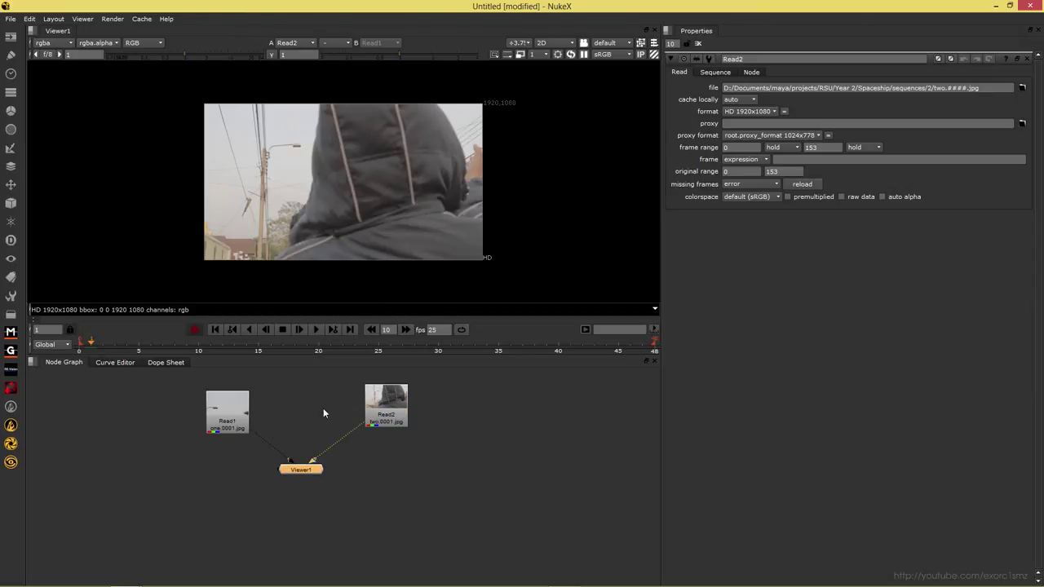
Step: Alternate the viewer repeatedly between the Read1 and Read2 inputs, ending on Read1
key("1")
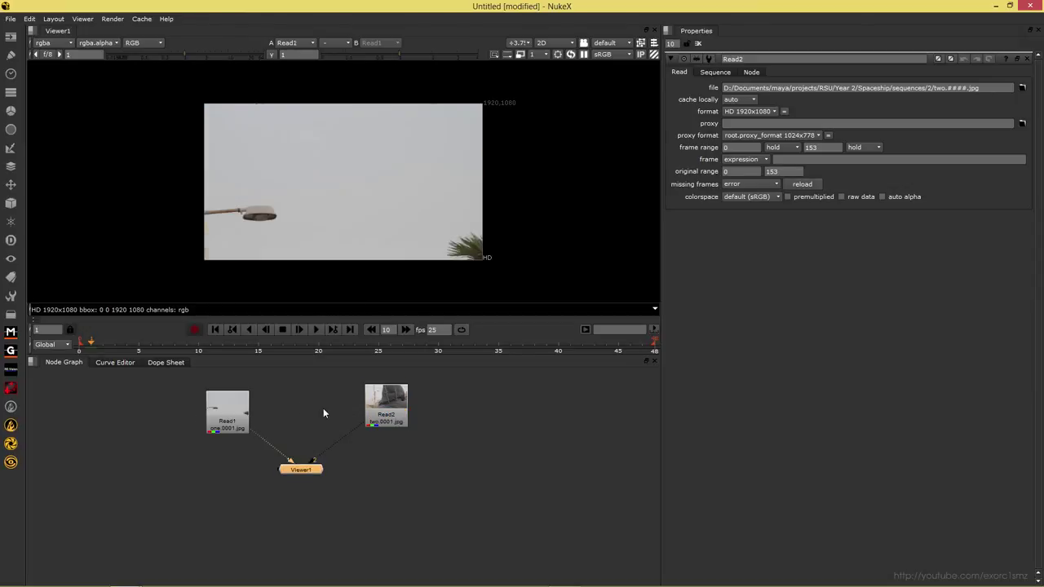
key("2")
key("1")
key("2")
key("1")
key("2")
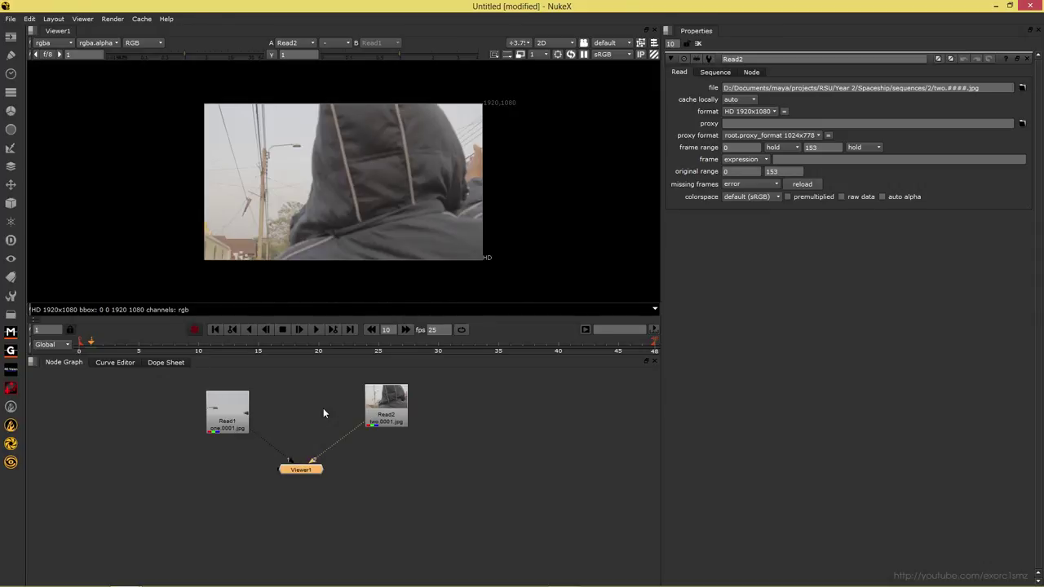
key("1")
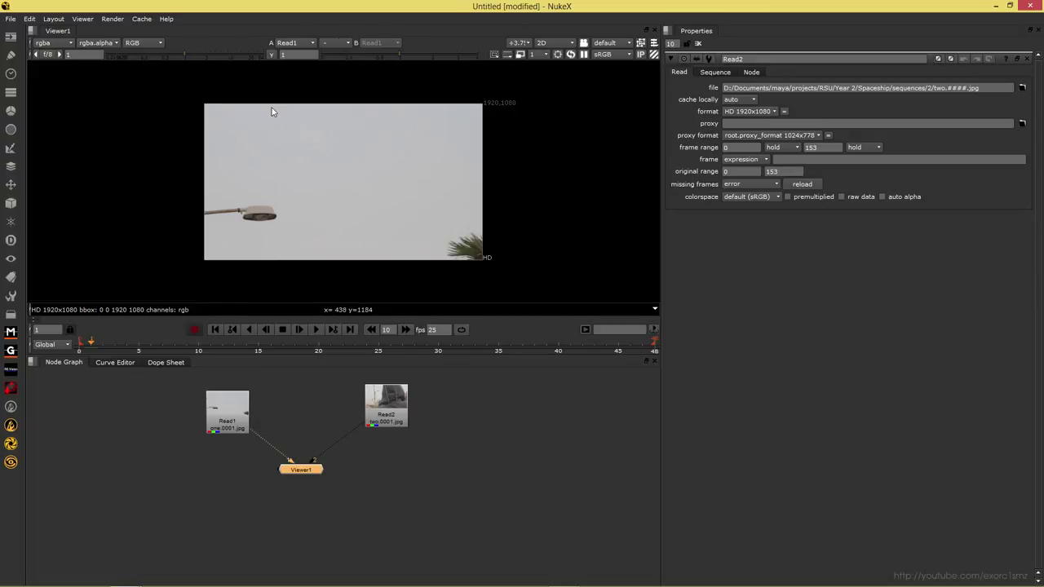
Step: Set the viewer to a wipe comparison with Read1 as A and Read2 as B
left_click(327, 45)
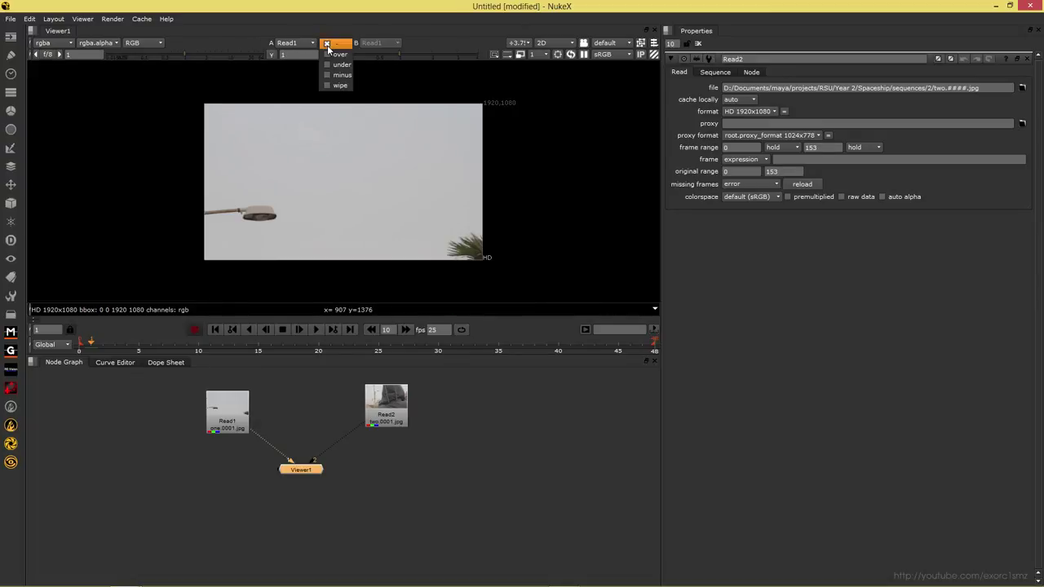
left_click(339, 86)
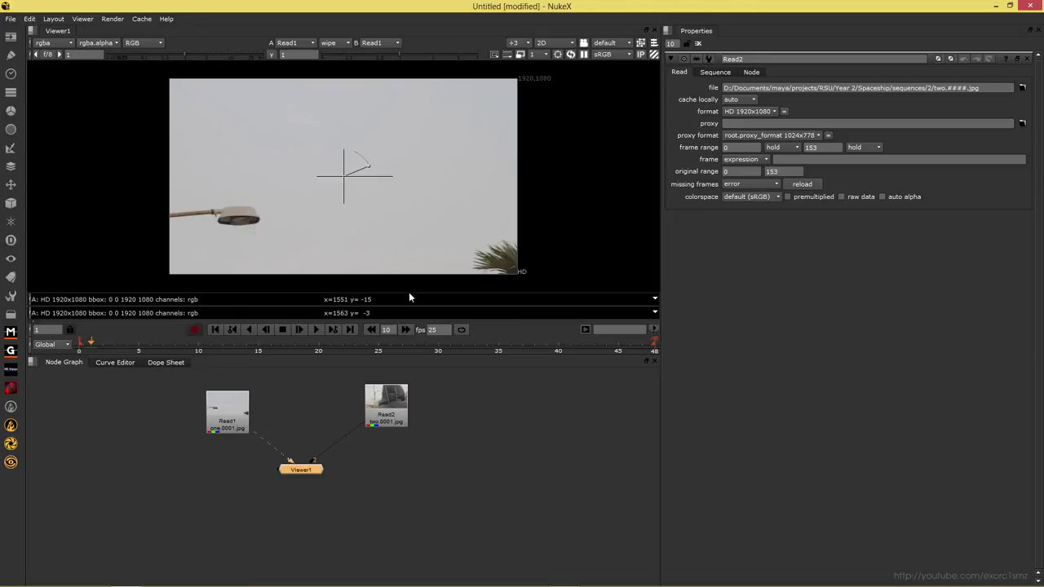
left_click(390, 42)
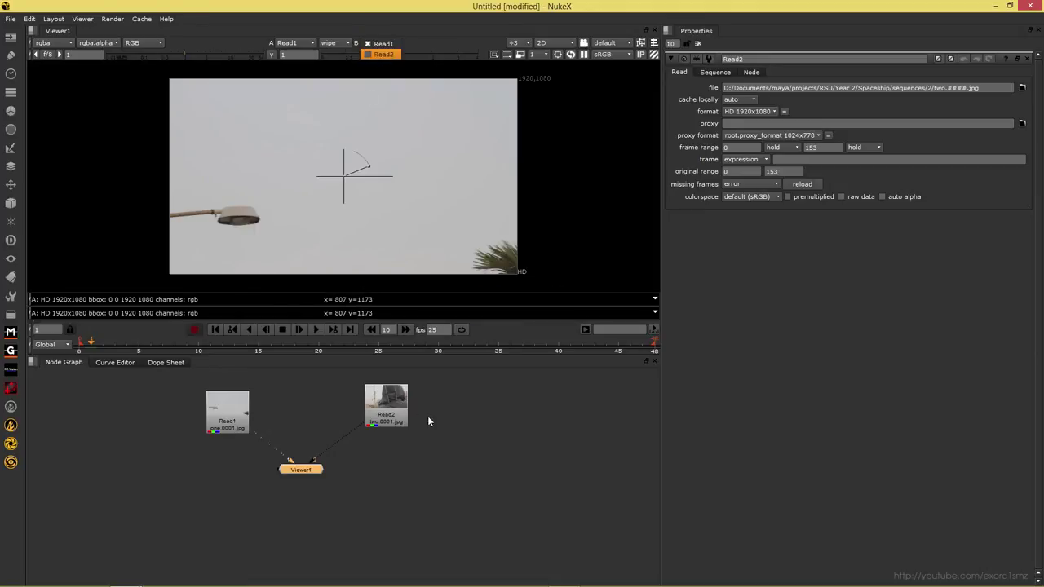
left_click(380, 54)
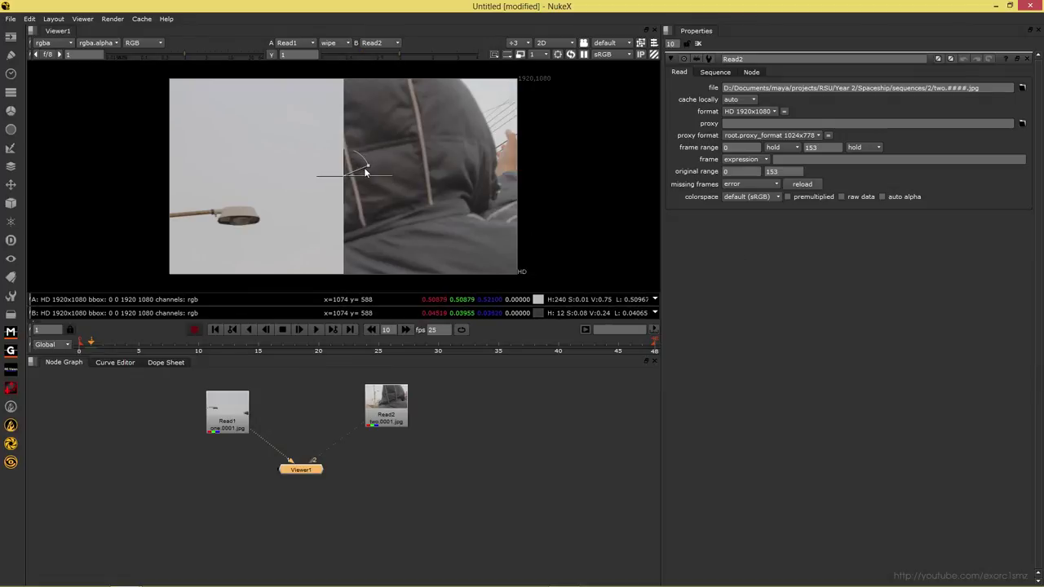
Step: Rotate the wipe divider to different angles to compare both sequences, and turn the wipe off
left_click_drag(362, 169, 371, 233)
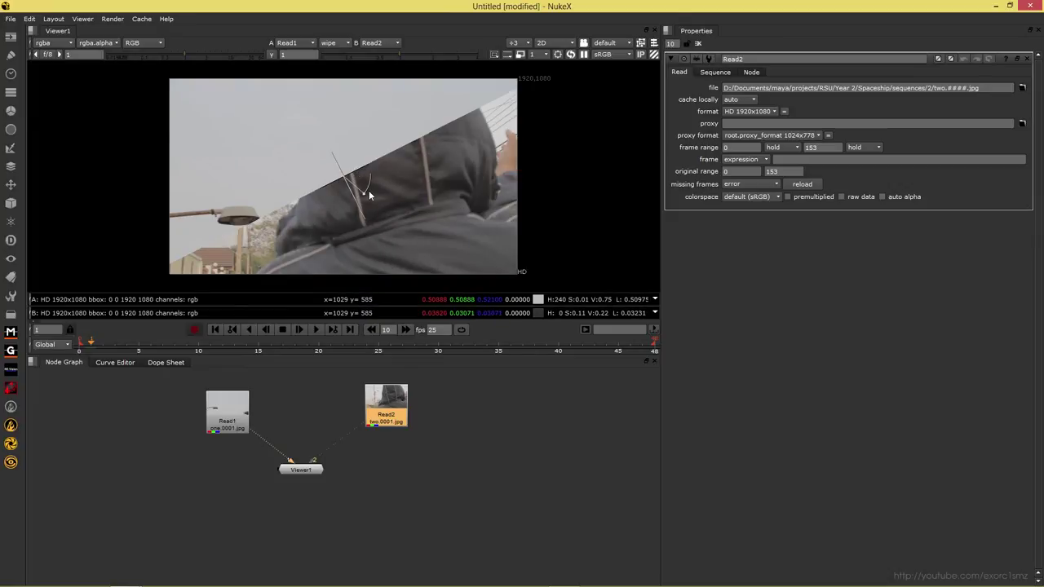
mouse_move(369, 191)
left_mouse_down()
mouse_move(362, 162)
mouse_move(345, 156)
mouse_move(375, 202)
mouse_move(347, 158)
mouse_move(390, 181)
mouse_move(348, 141)
mouse_move(391, 173)
mouse_move(362, 158)
mouse_move(382, 185)
left_mouse_up()
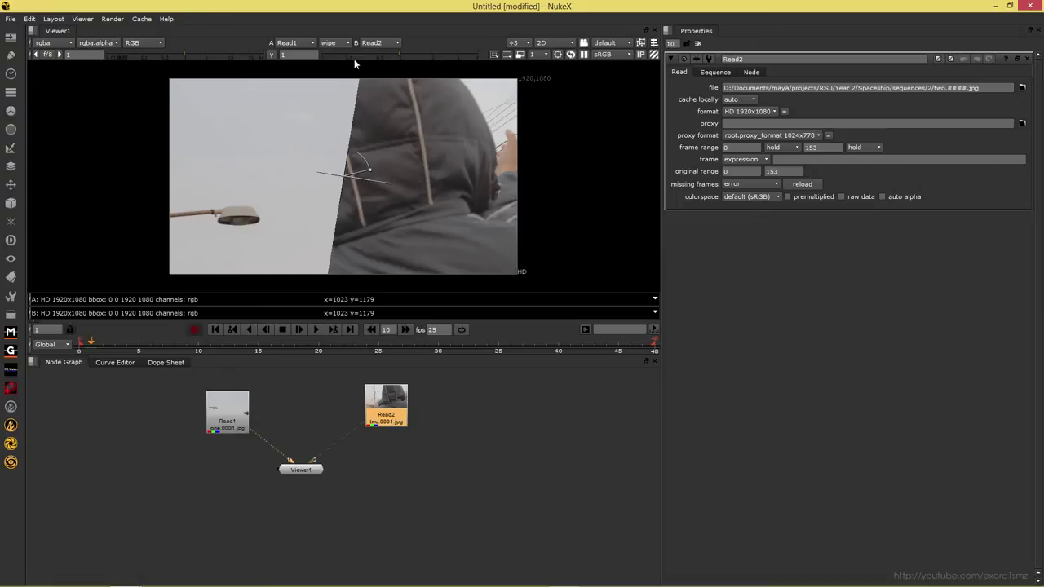
left_click(335, 42)
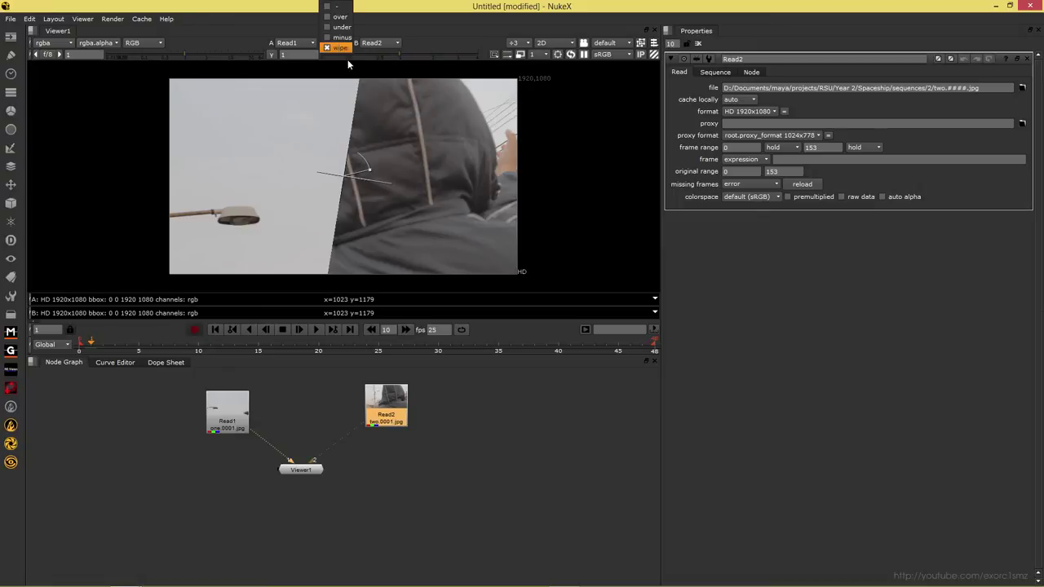
left_click(336, 8)
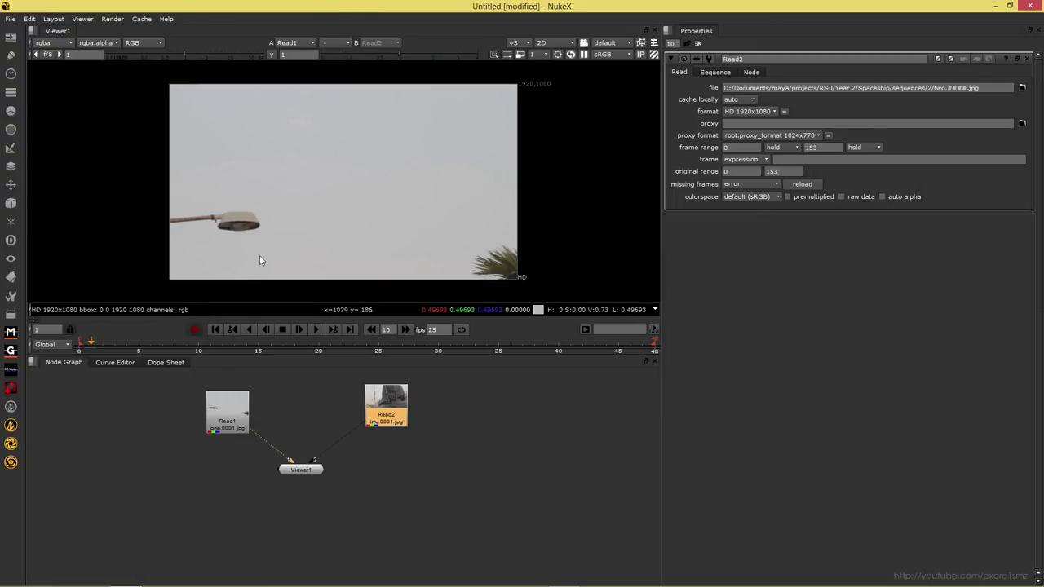
Step: Zoom out and reposition the footage in the viewer, and set the zoom to fill
left_click(517, 42)
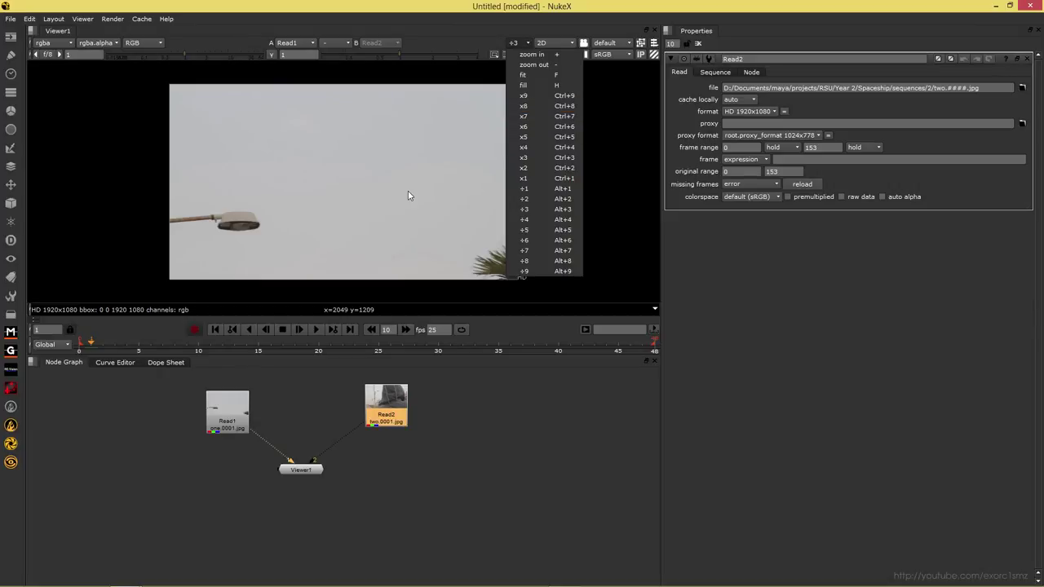
key("alt+8")
scroll(416, 194, "up", 2)
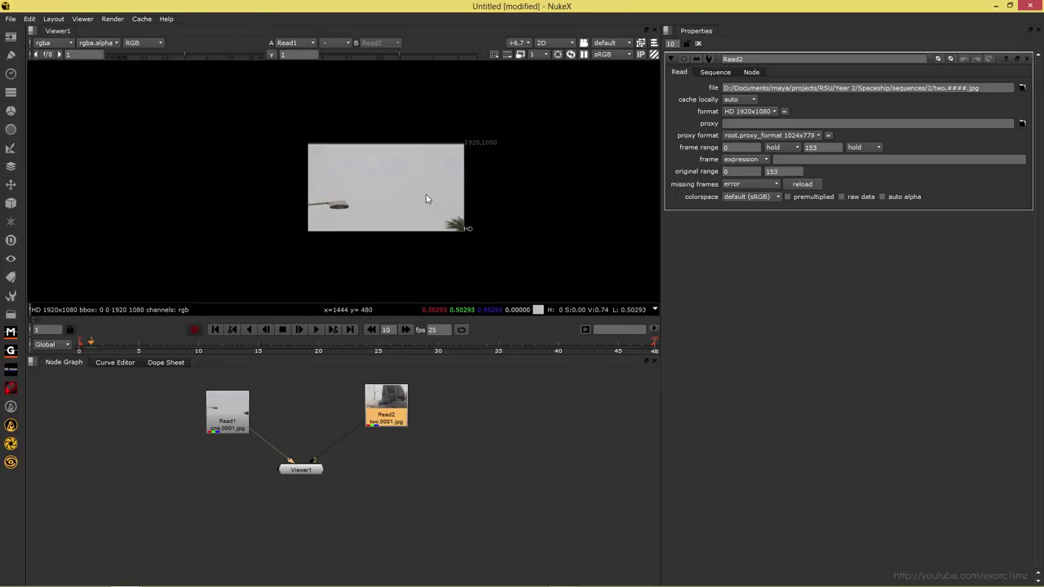
scroll(508, 171, "down", 2)
scroll(400, 217, "up", 2)
left_click_drag(401, 217, 363, 212)
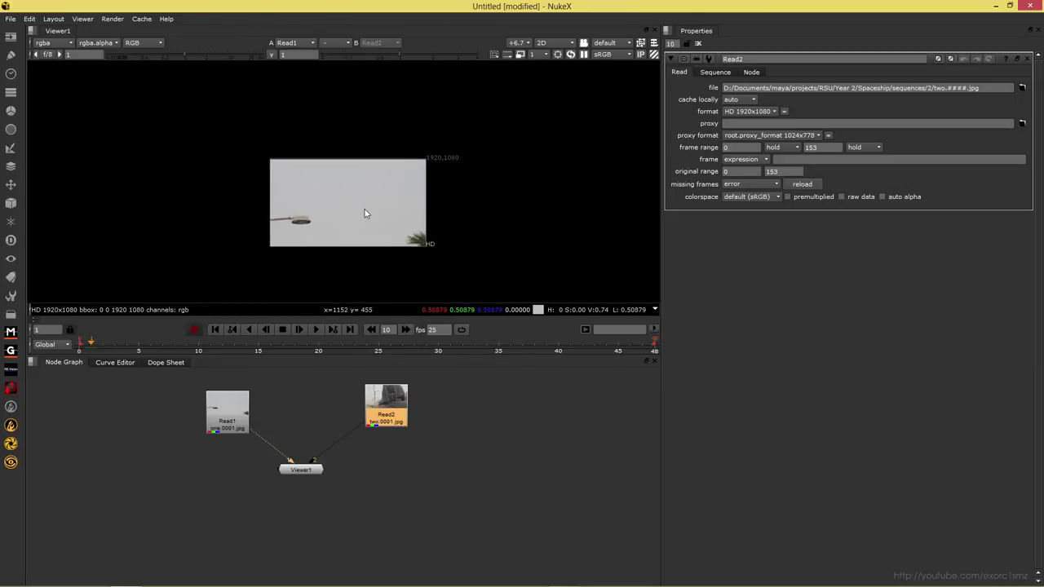
left_click(518, 43)
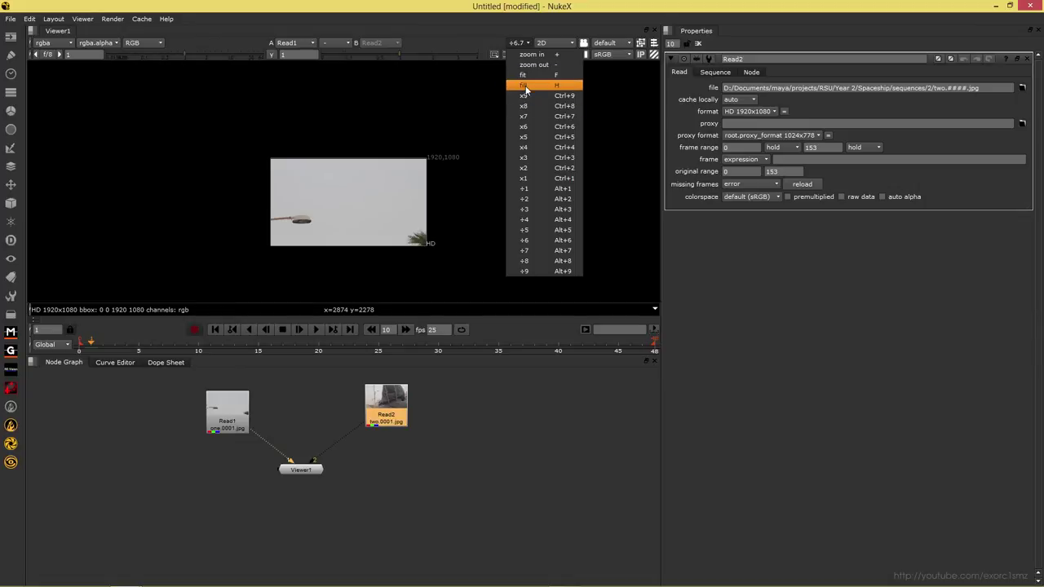
left_click(525, 88)
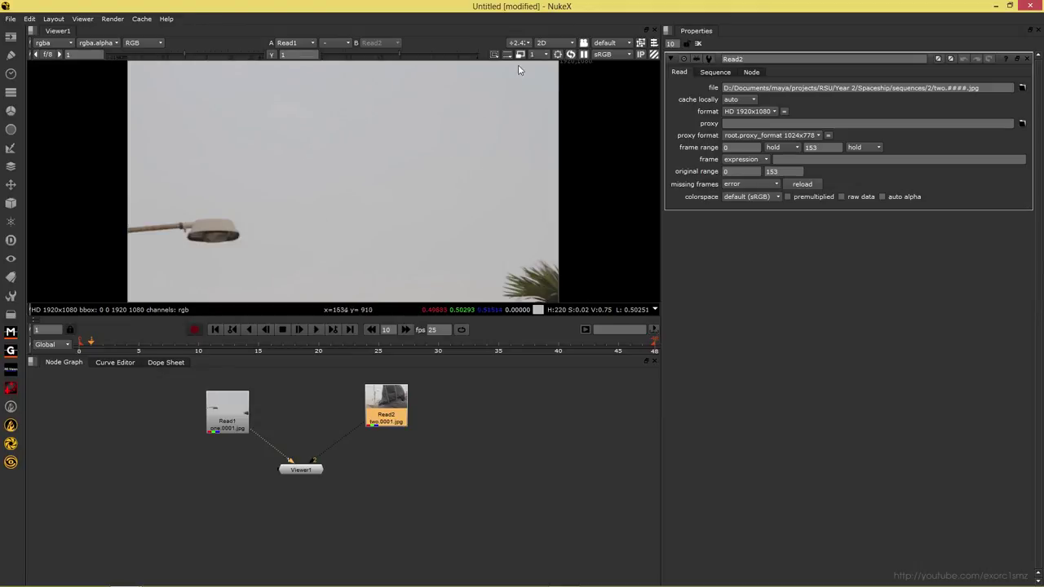
Step: Switch the viewer from 2D to 3D and alternate between the two modes, ending in the 3D view
left_click(559, 44)
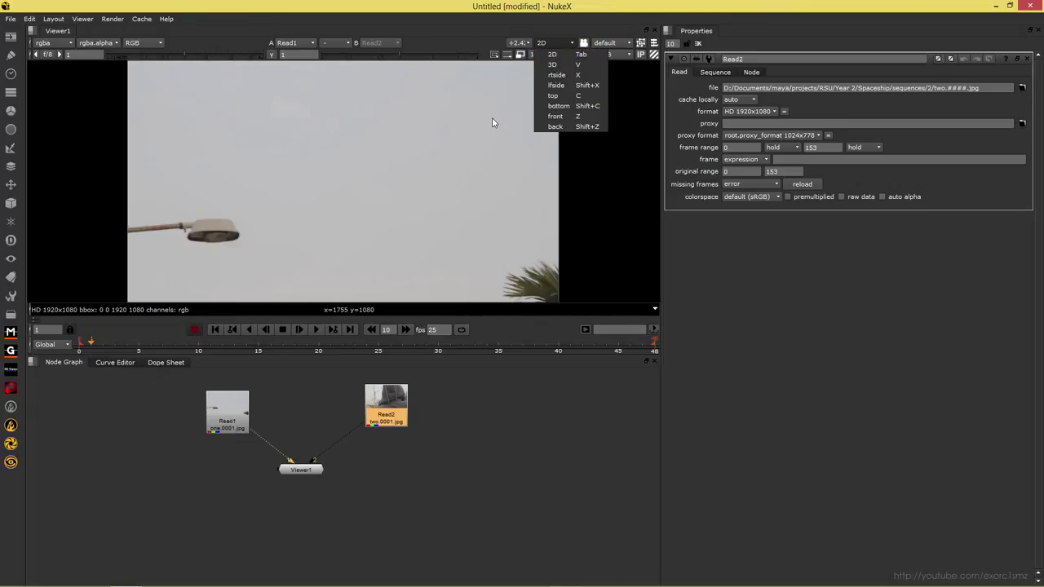
key("v")
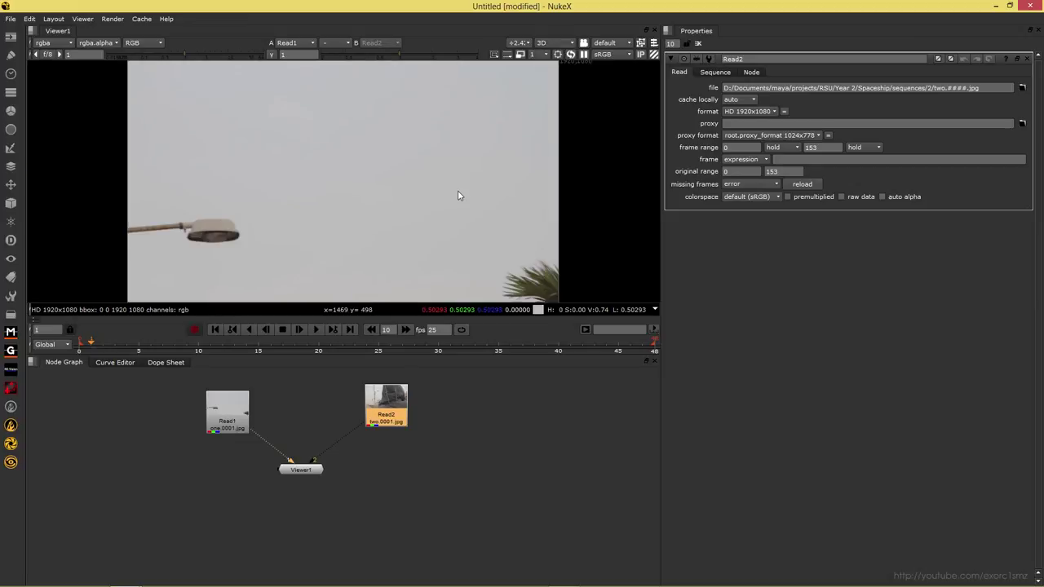
key("Tab")
key("Tab")
key("Tab")
key("Tab")
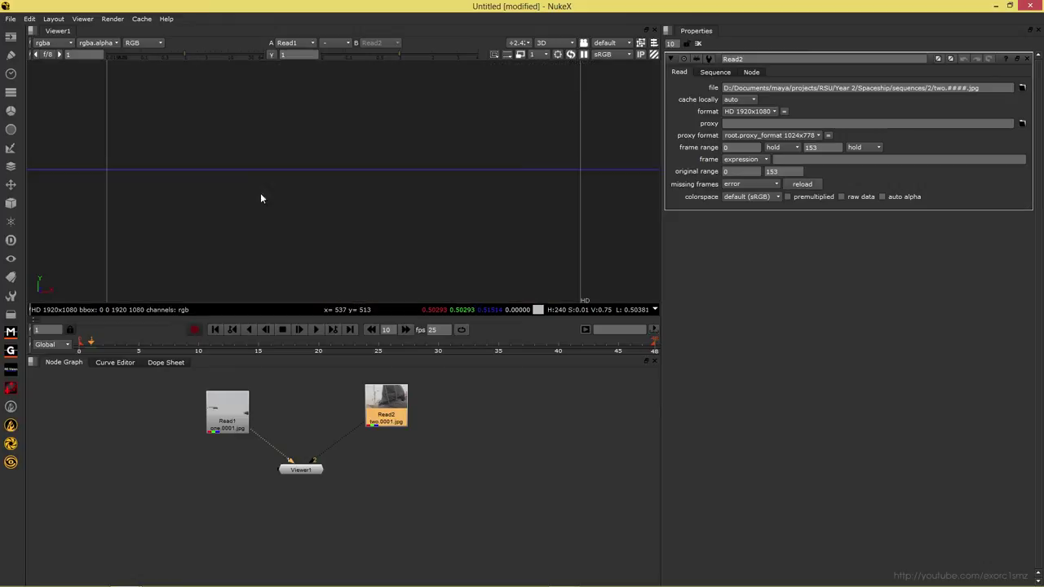
Step: Orbit around the 3D viewer's grid to inspect the empty scene from several angles
left_click_drag(542, 163, 457, 168)
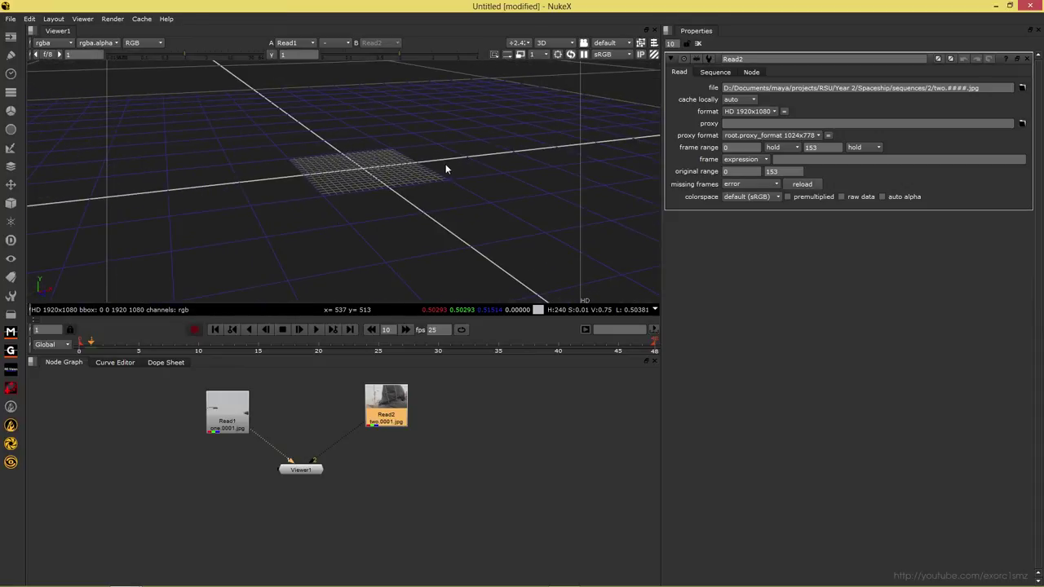
left_click_drag(432, 171, 328, 209)
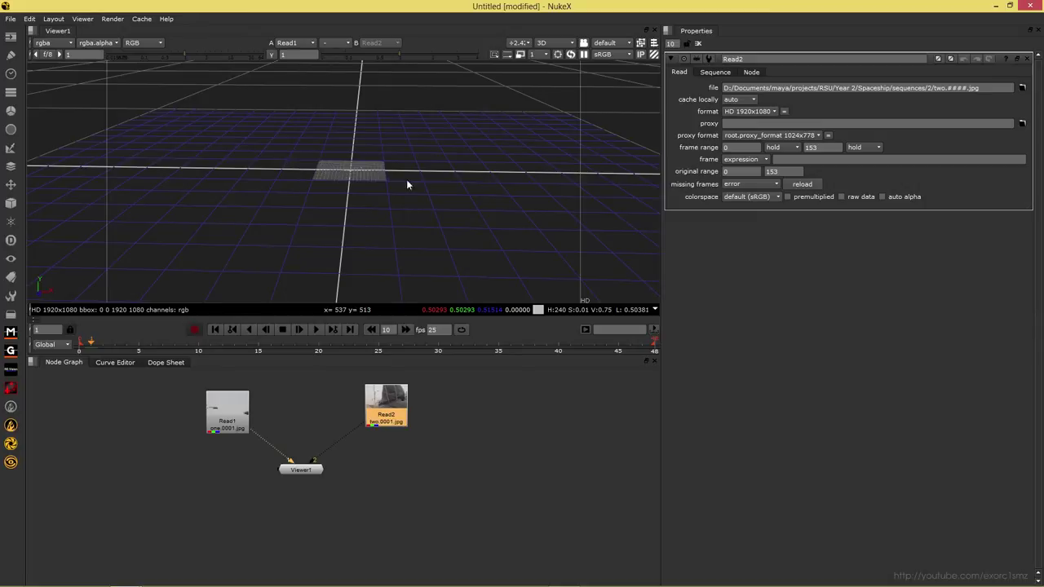
left_click_drag(448, 183, 402, 173)
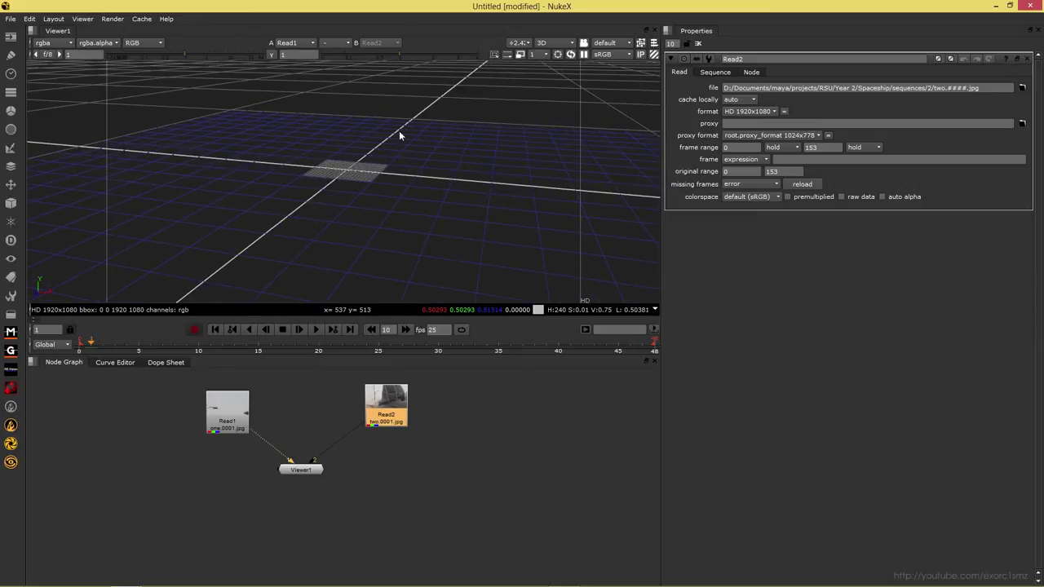
left_click_drag(400, 136, 414, 145)
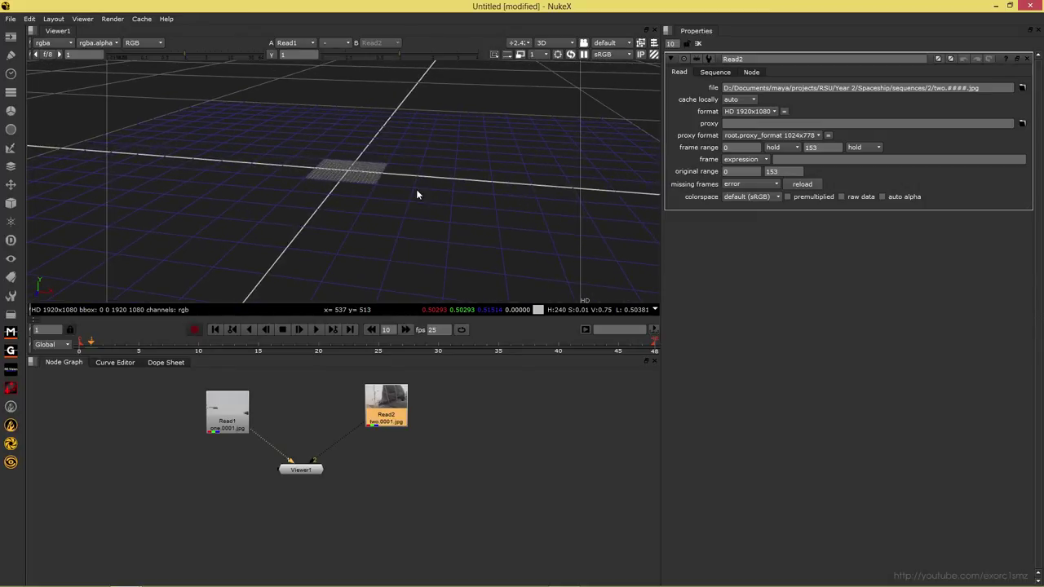
left_click_drag(416, 194, 388, 201)
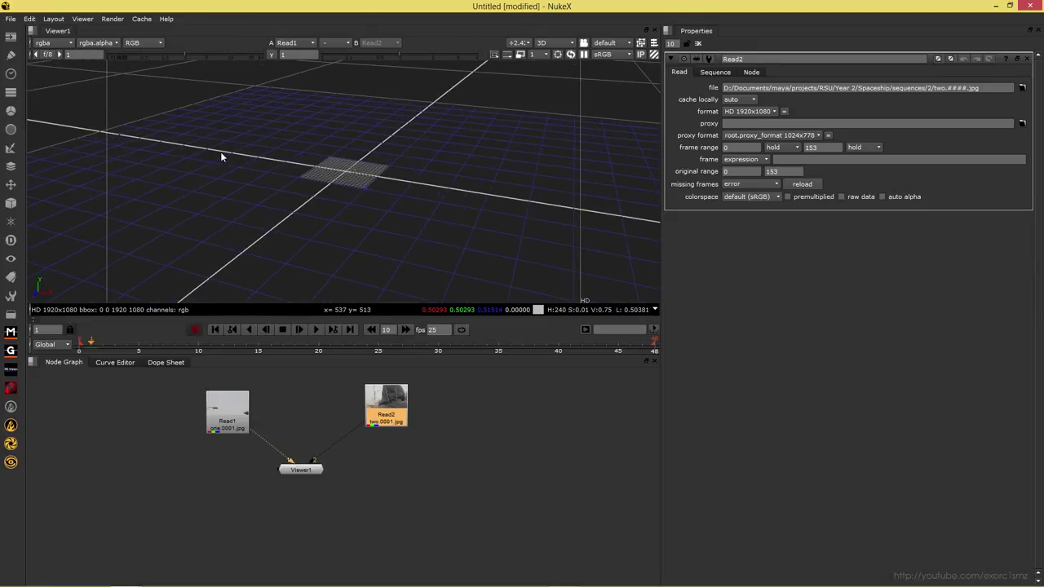
Step: Review the 3D control type options in the Viewers preferences, keeping Maya, and return the viewer to 2D
left_click(30, 18)
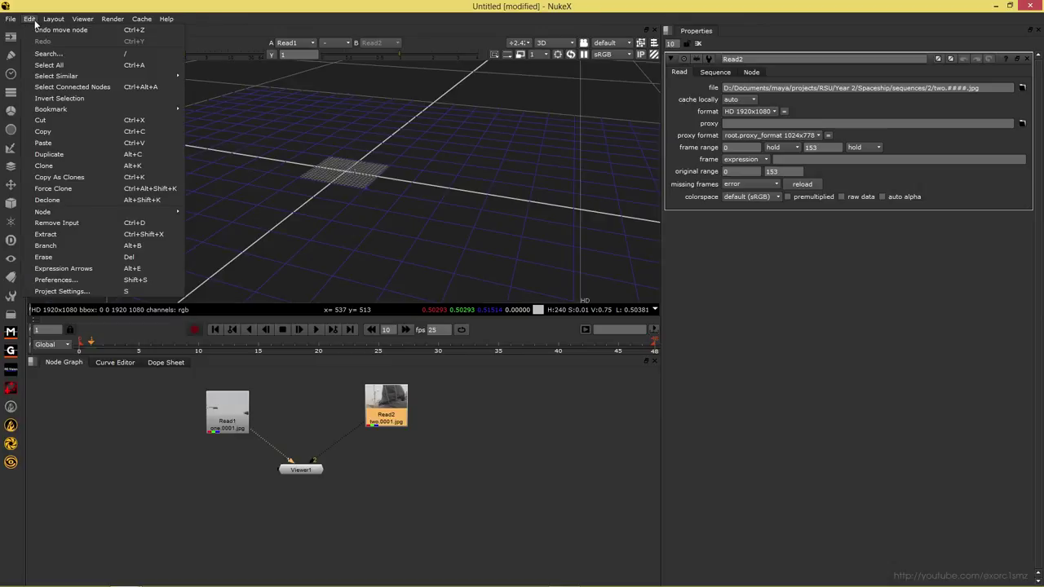
left_click(137, 281)
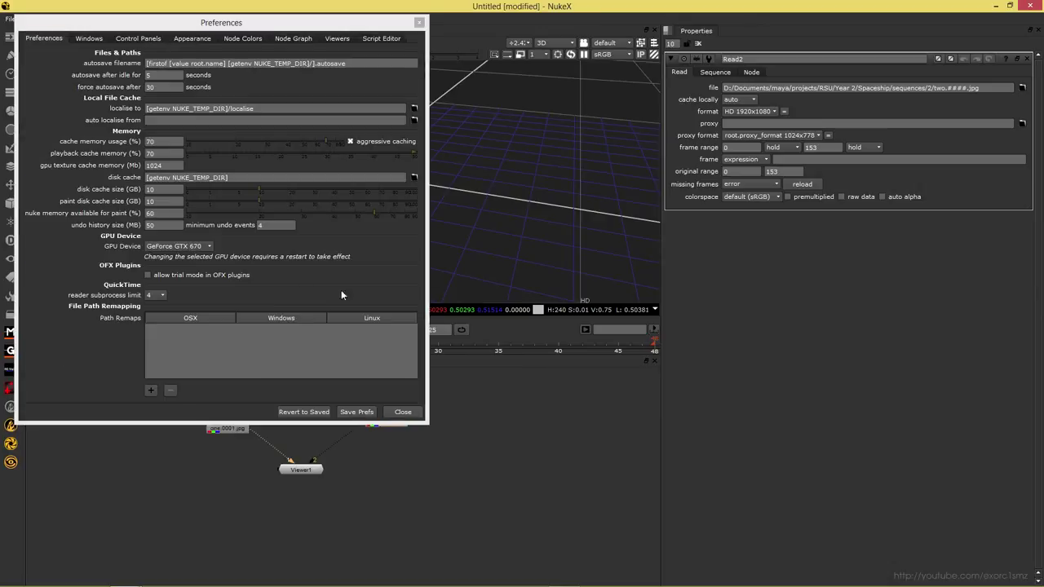
left_click(327, 39)
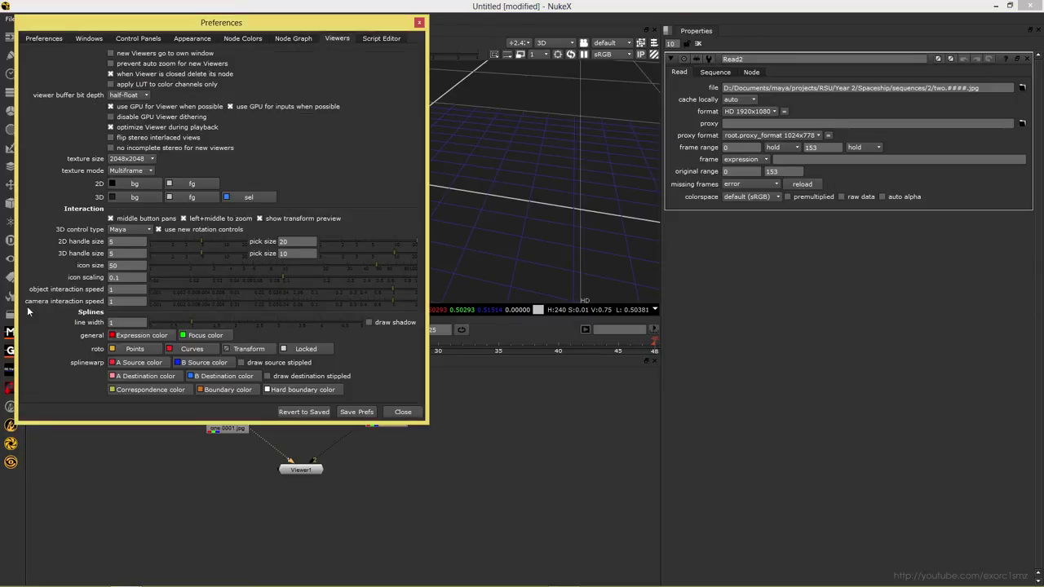
left_click(124, 229)
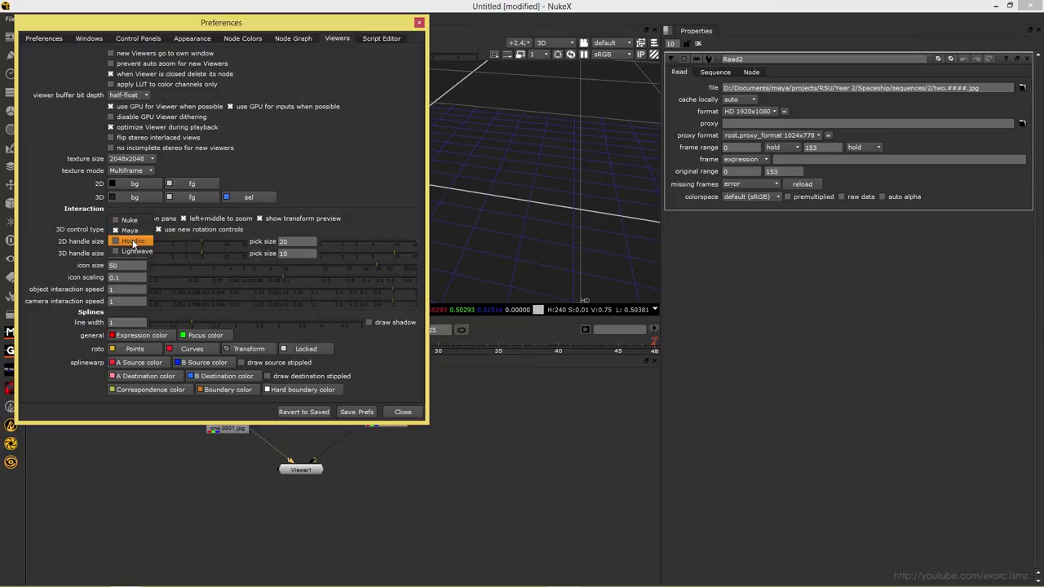
left_click(398, 257)
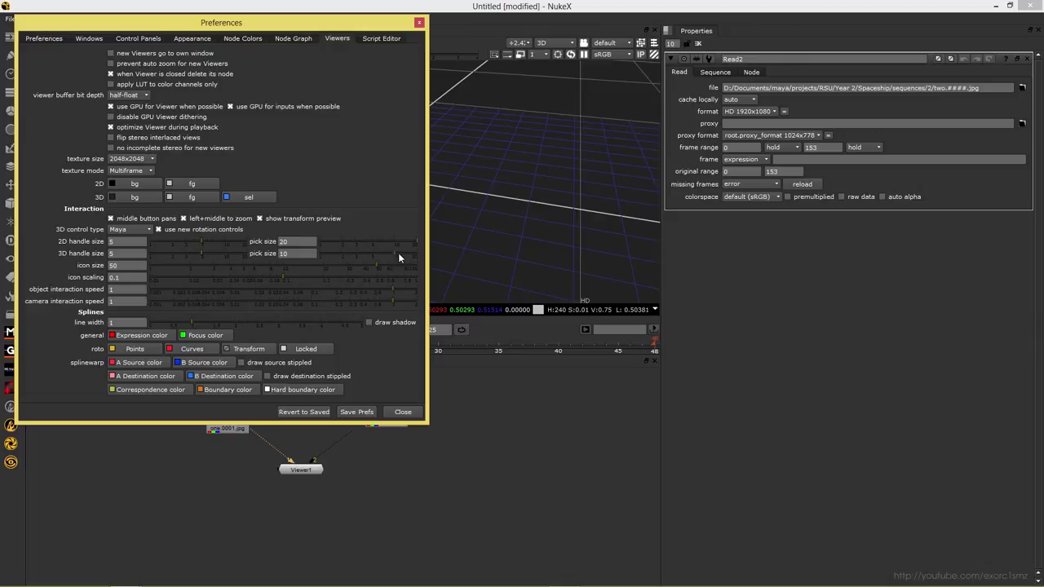
left_click(402, 412)
key("Tab")
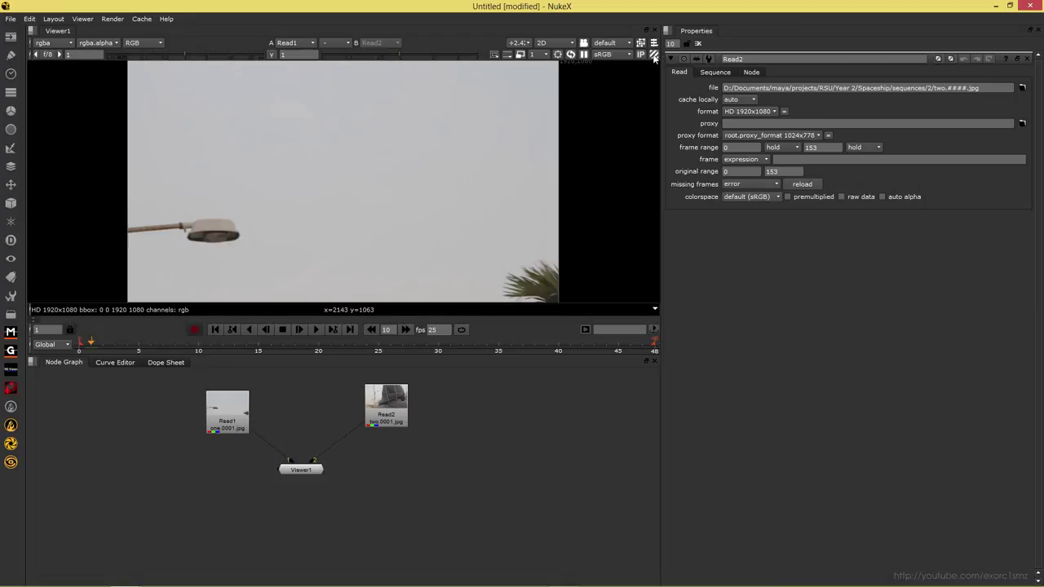
Step: Enable the viewer's zebra clipping overlay and add a Grade node after Read1 with its gain at 1.96
left_click(654, 54)
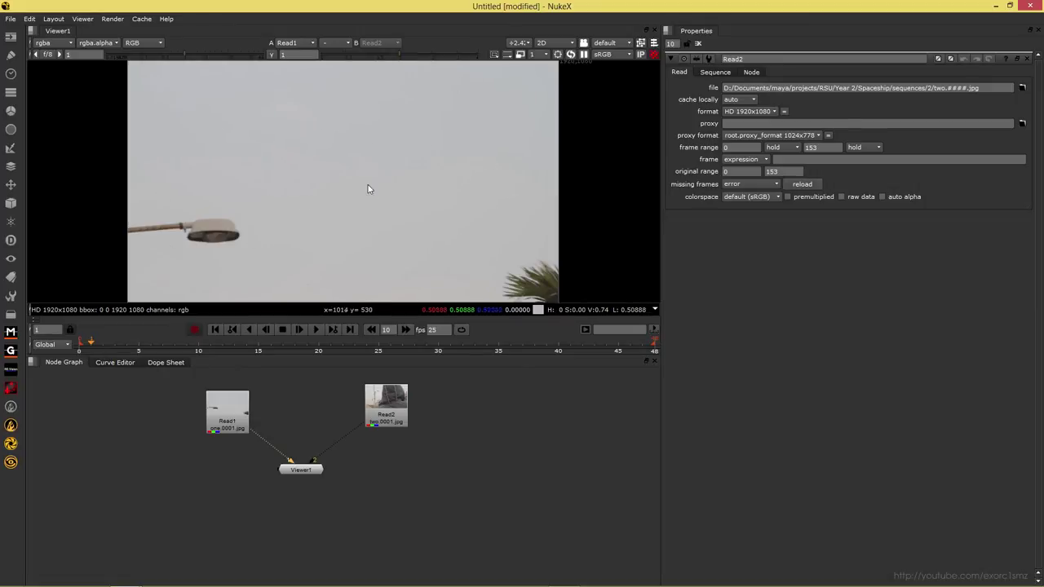
left_click(229, 413)
key("g")
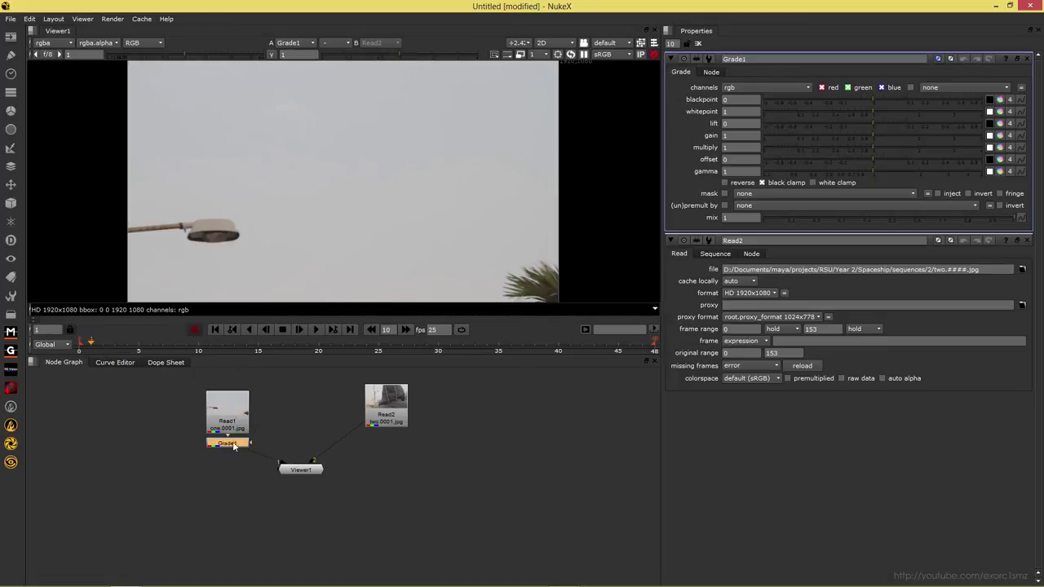
left_click_drag(230, 446, 230, 473)
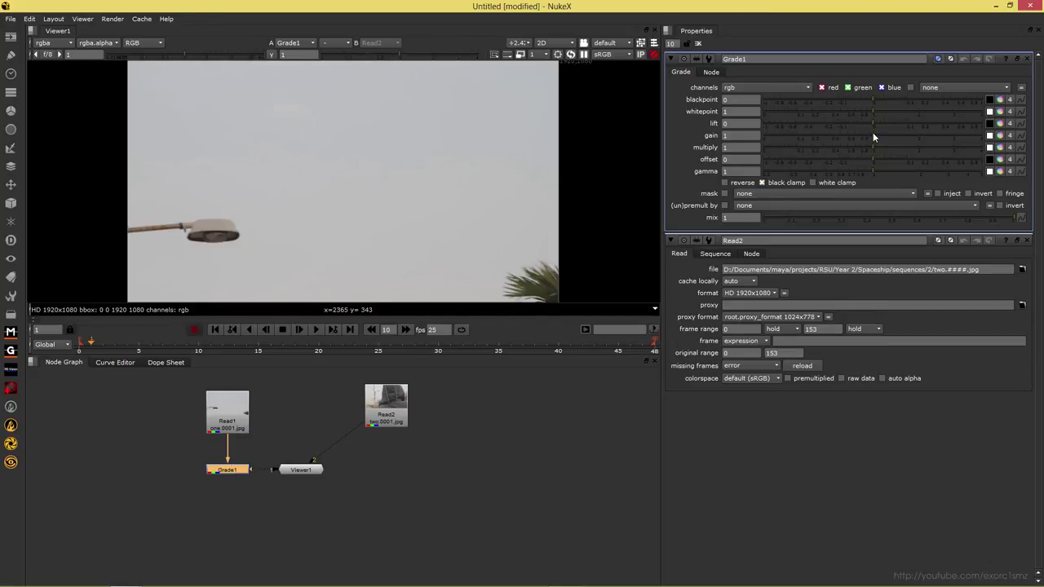
left_click_drag(872, 135, 917, 142)
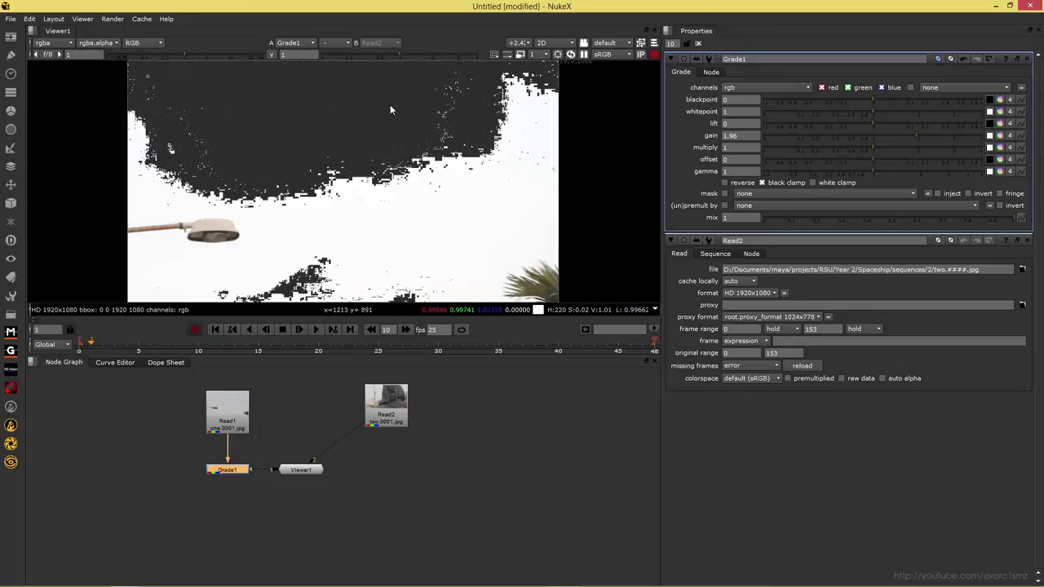
Step: Turn off the zebra clipping overlay and delete the Grade node
left_click(653, 54)
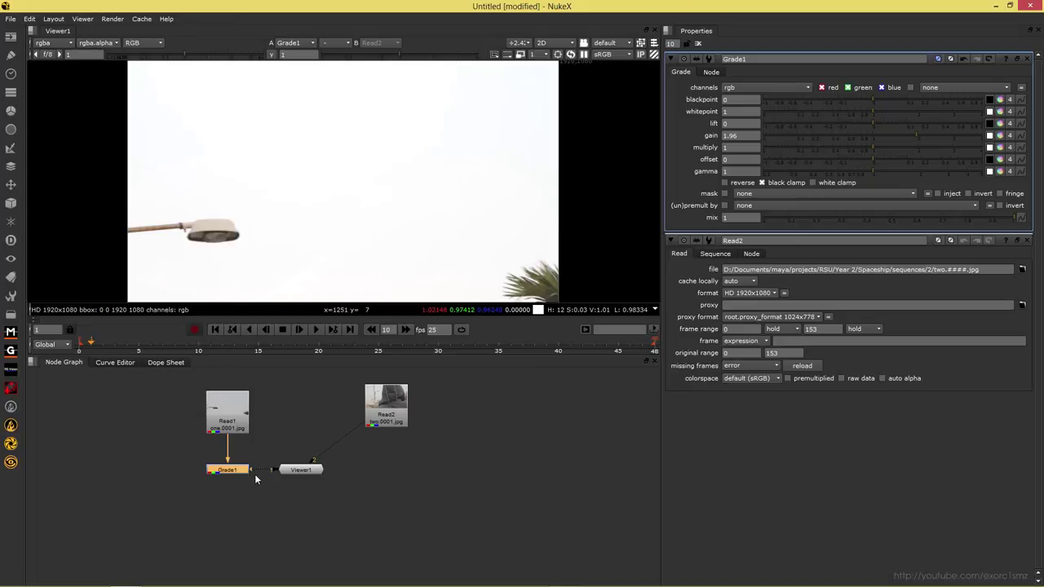
key("Delete")
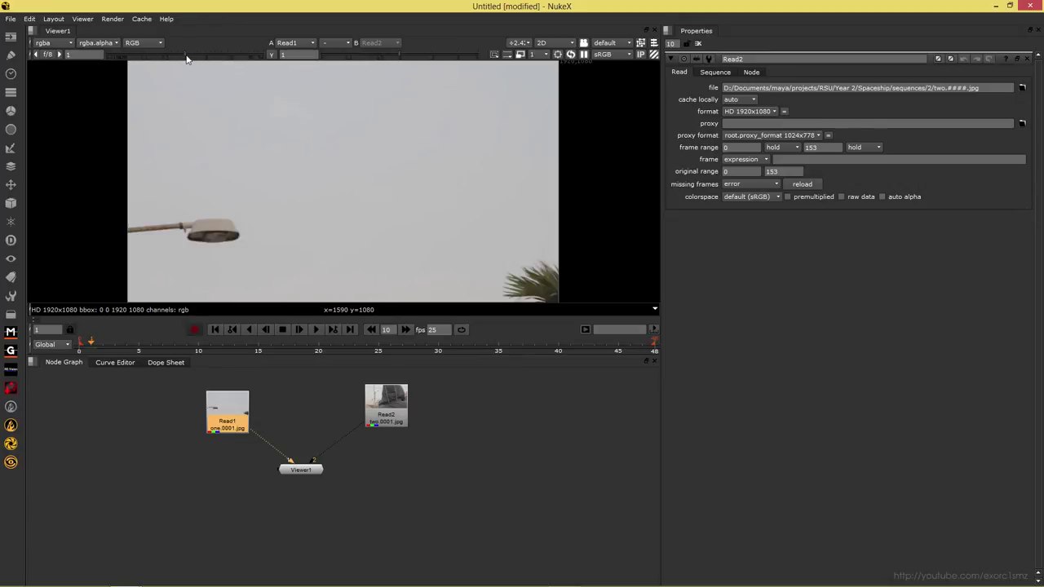
Step: Lower the viewer gain to 0.33 and reset it, and raise the viewer gamma to 4 and reset it
left_click_drag(184, 54, 147, 82)
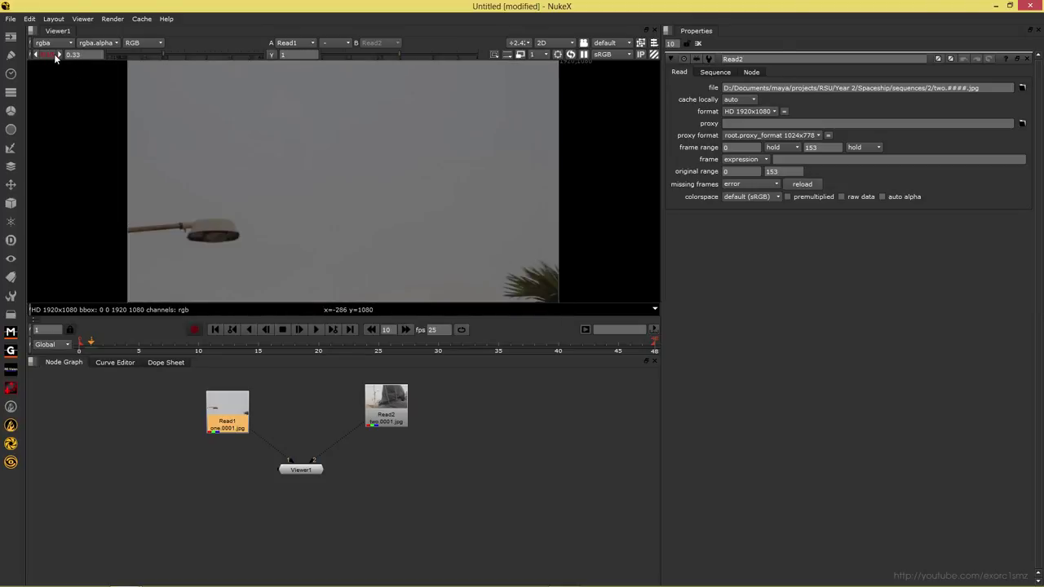
left_click(46, 54)
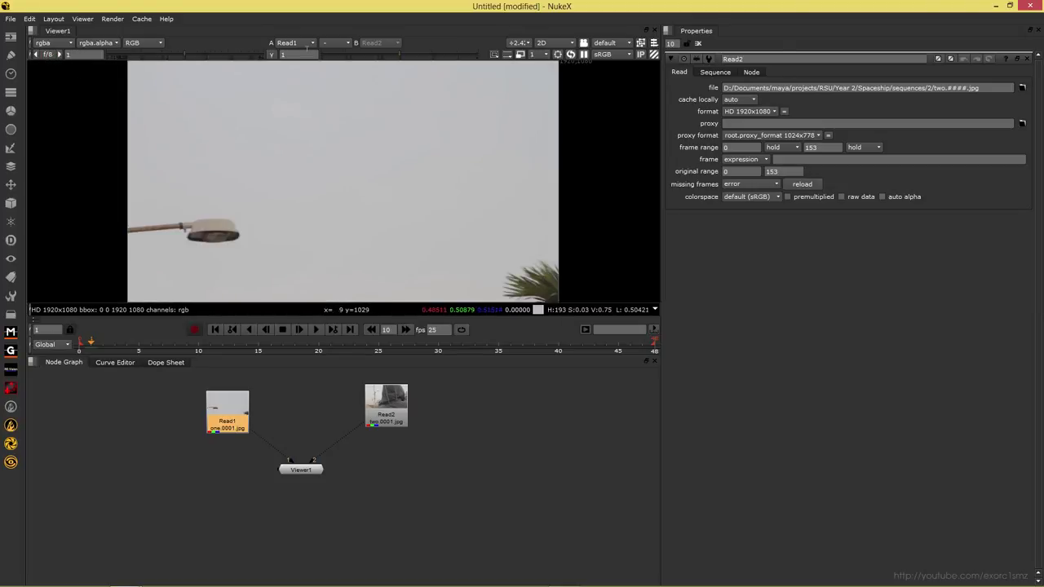
left_click_drag(400, 56, 514, 64)
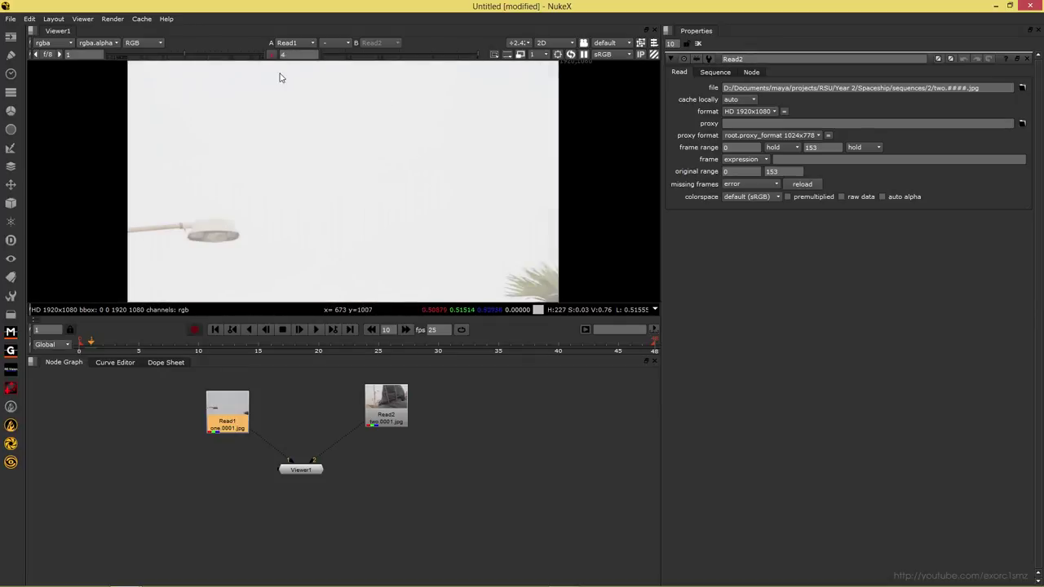
left_click(271, 54)
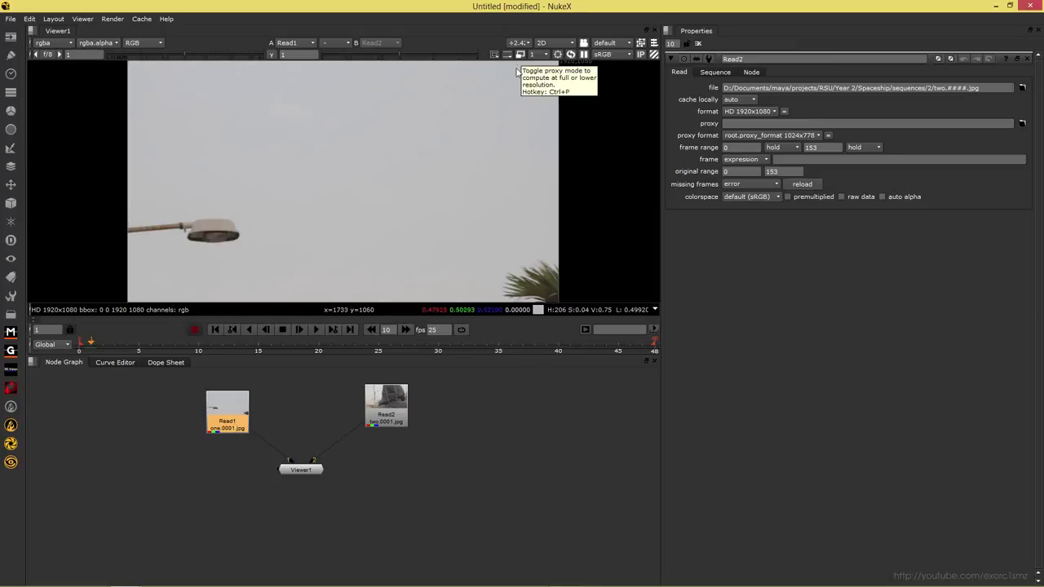
Step: Close all open node properties and open the project settings
left_click(698, 43)
left_click(289, 406)
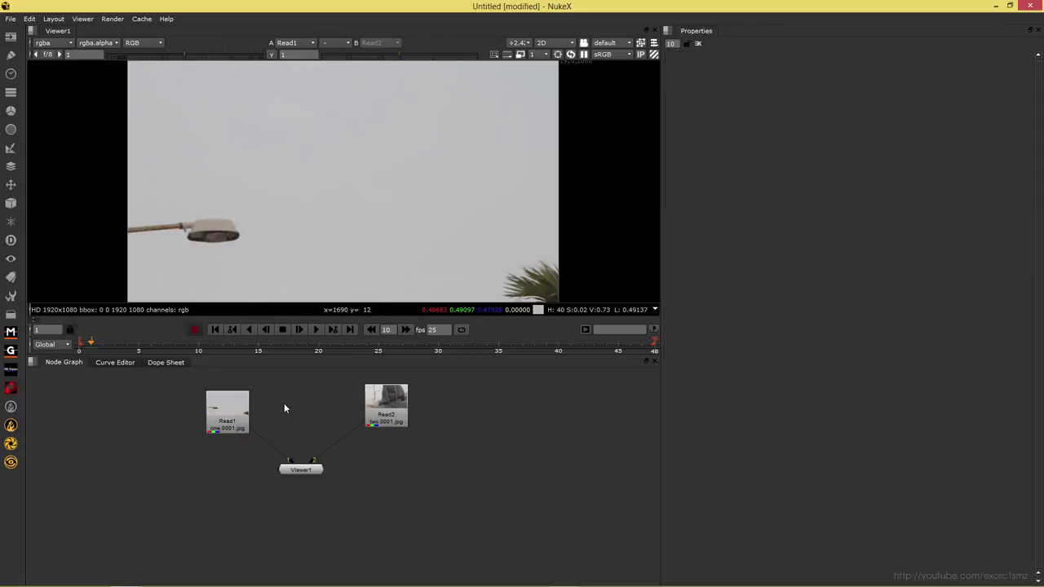
key("s")
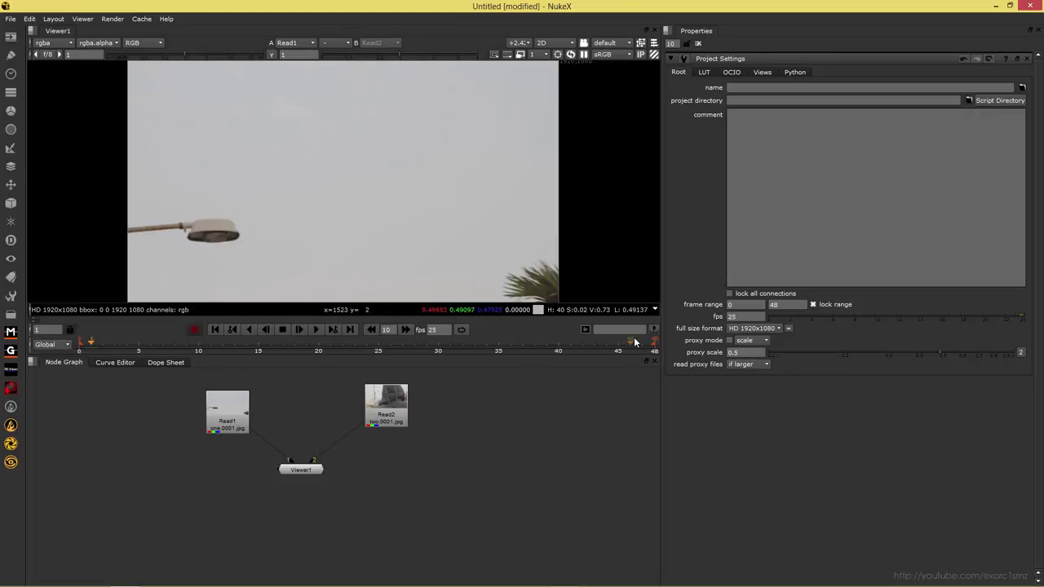
Step: Turn proxy mode on and off in the viewer to compare resolutions, and close the project settings
left_click(521, 56)
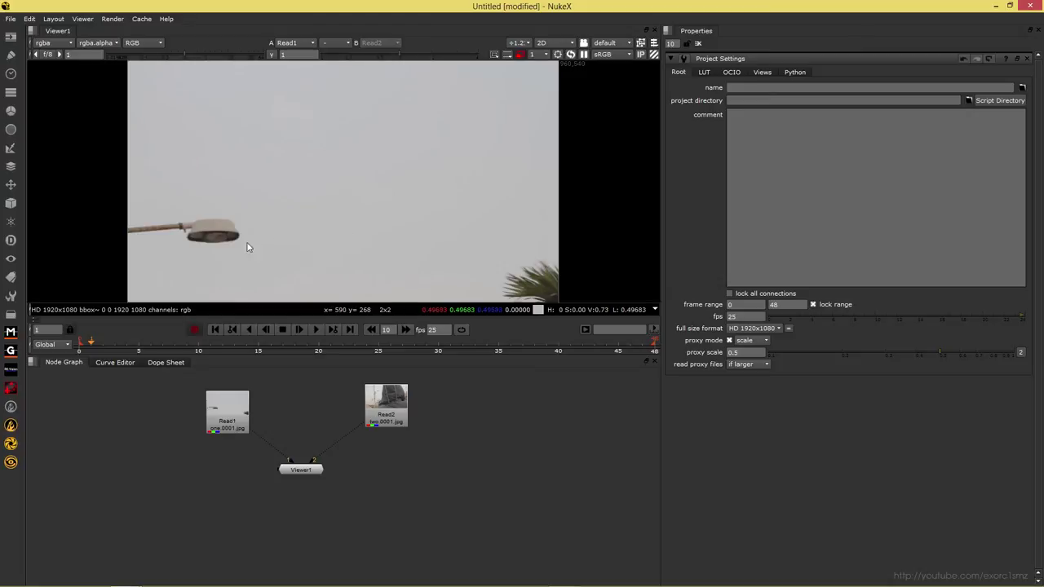
left_click(522, 57)
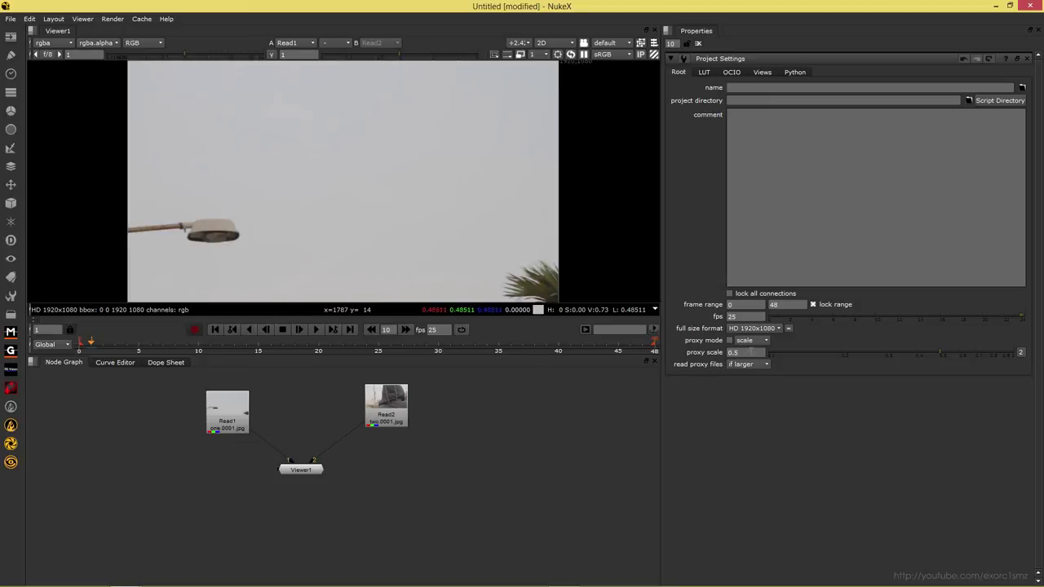
left_click(698, 43)
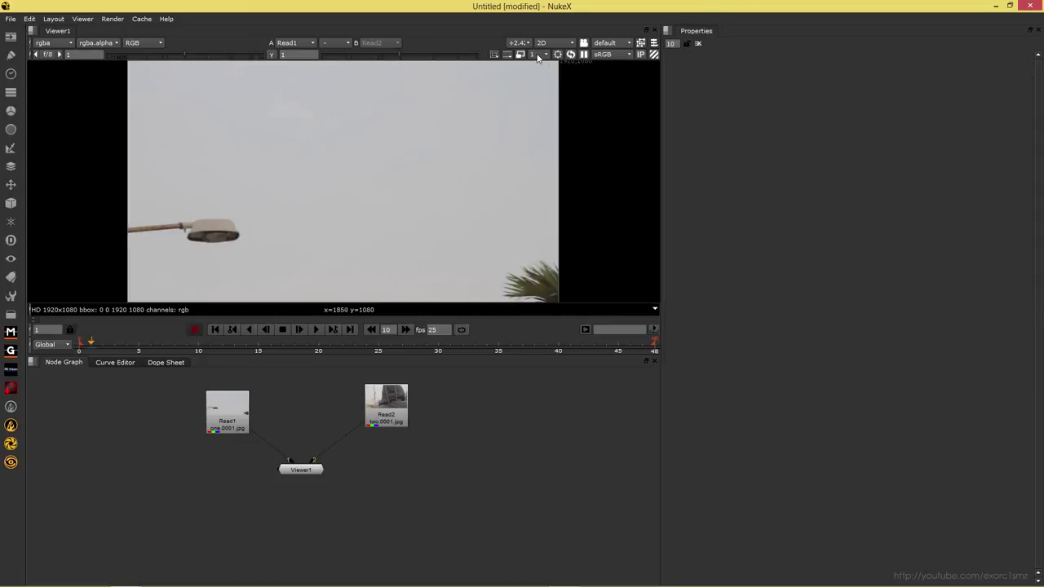
Step: Set the viewer's downrez factor to 32 to preview the pixelated image, and restore it to 1
left_click(537, 56)
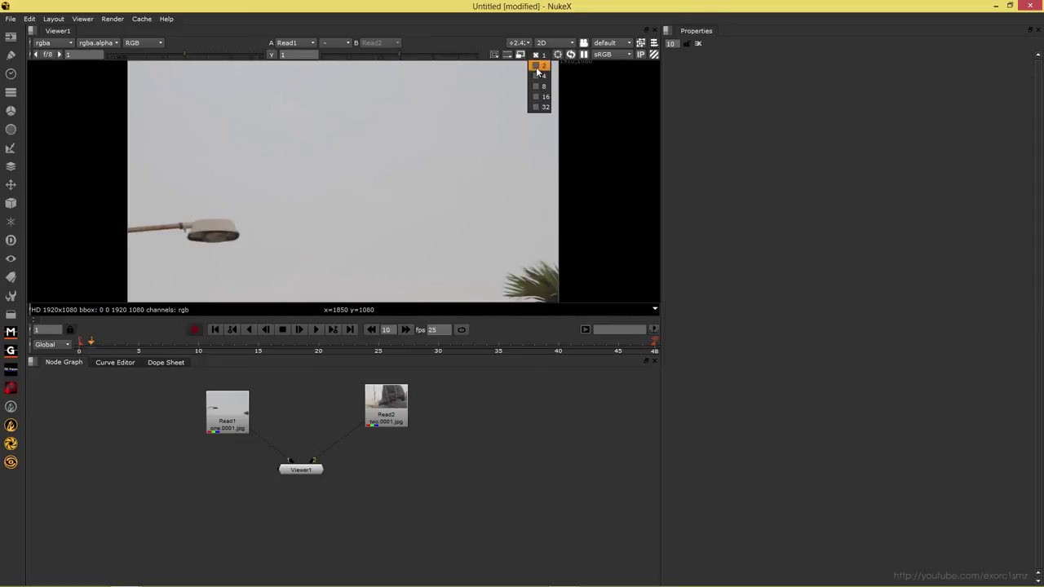
left_click(541, 107)
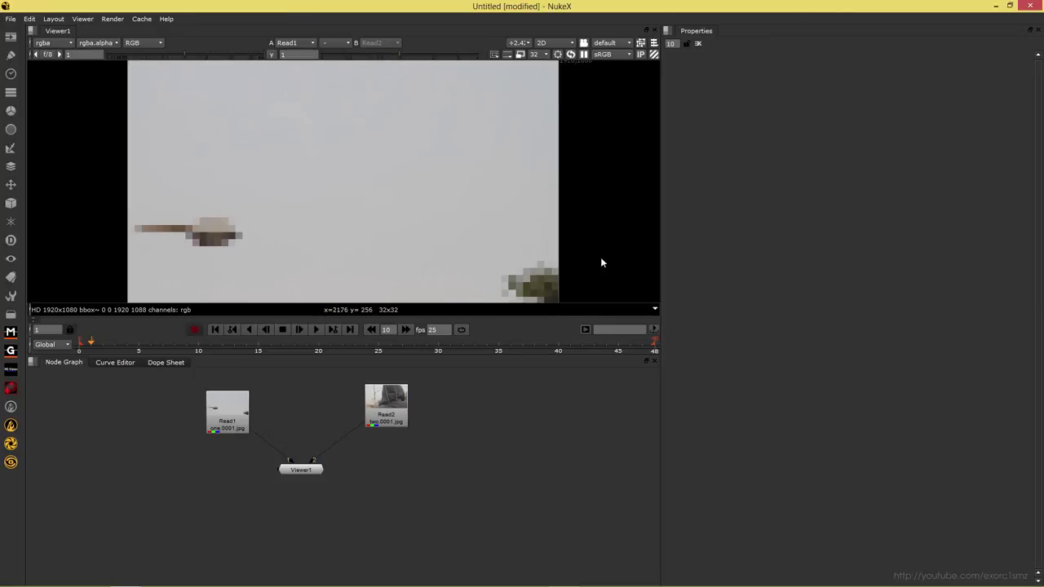
left_click(534, 54)
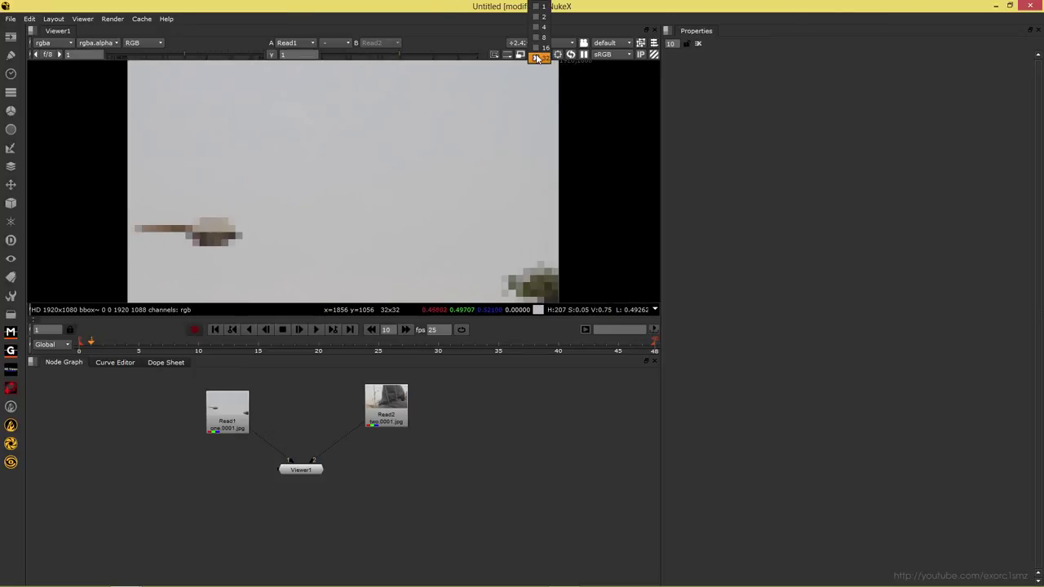
left_click(544, 7)
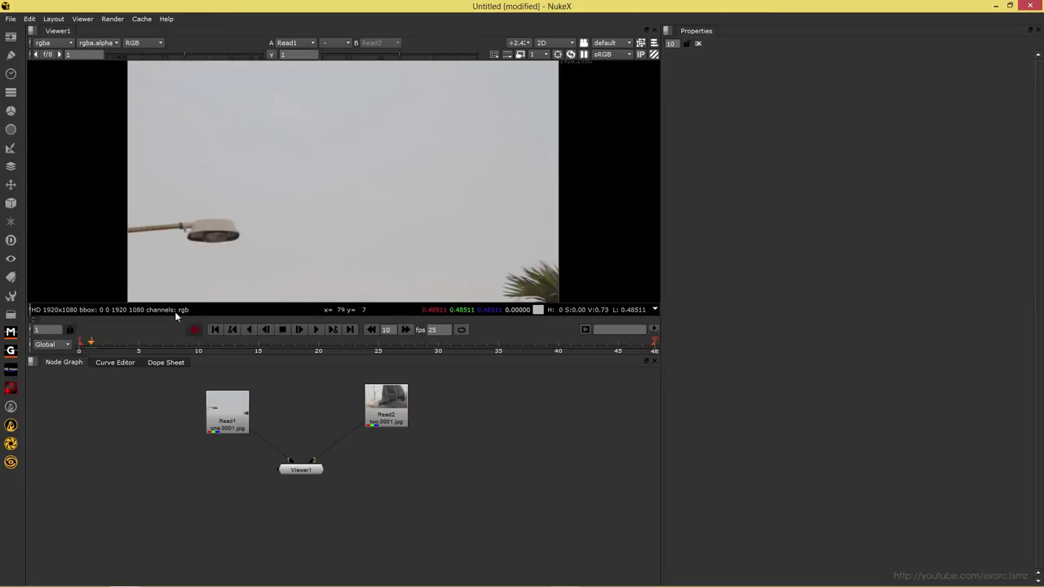
Step: Move the playhead to frame 15 and pause the viewer's updates
left_click_drag(130, 334, 257, 341)
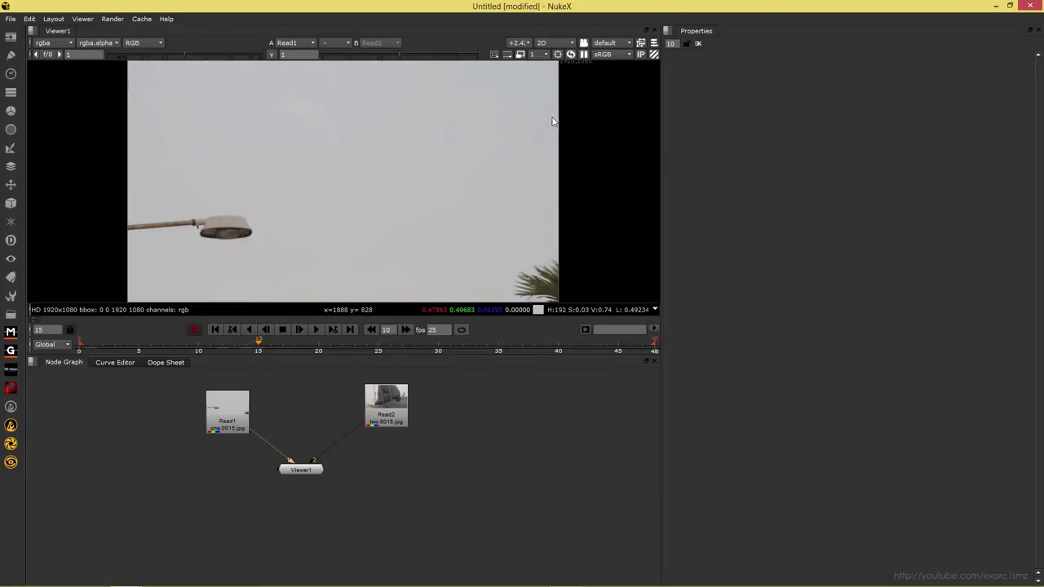
left_click(584, 54)
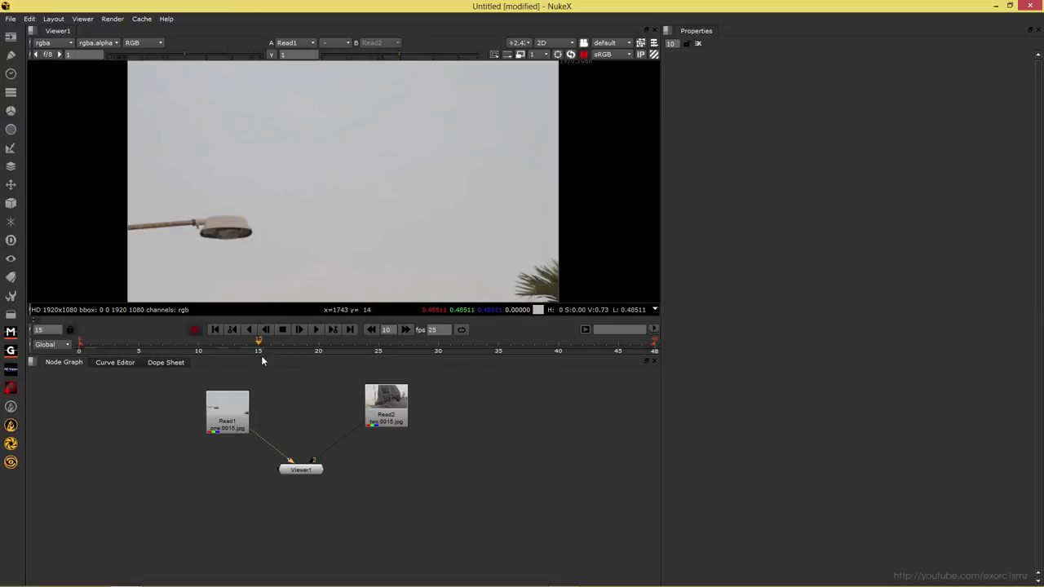
Step: Add a Grade node after Read1, set its gain to 3.3, and refresh the paused viewer
left_click(222, 431)
key("g")
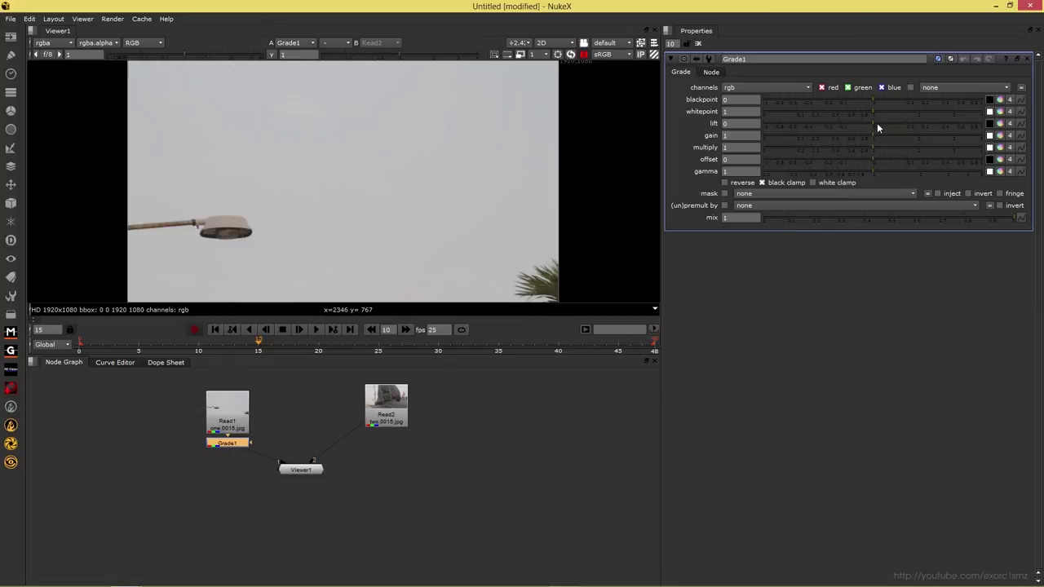
left_click_drag(874, 135, 962, 134)
left_click(570, 53)
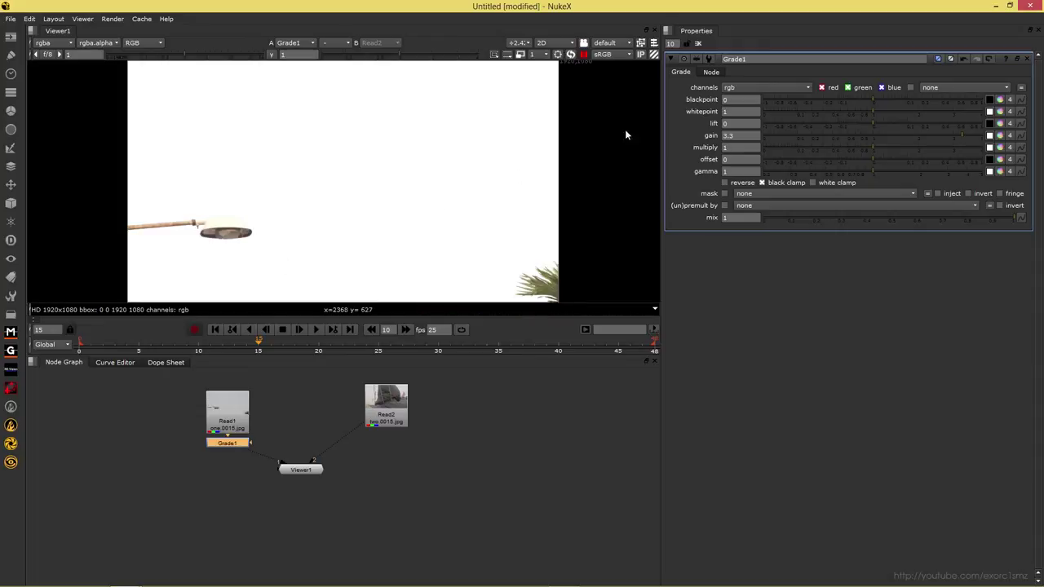
Step: Resume the viewer's updates and delete the Grade node
left_click(584, 55)
key("Delete")
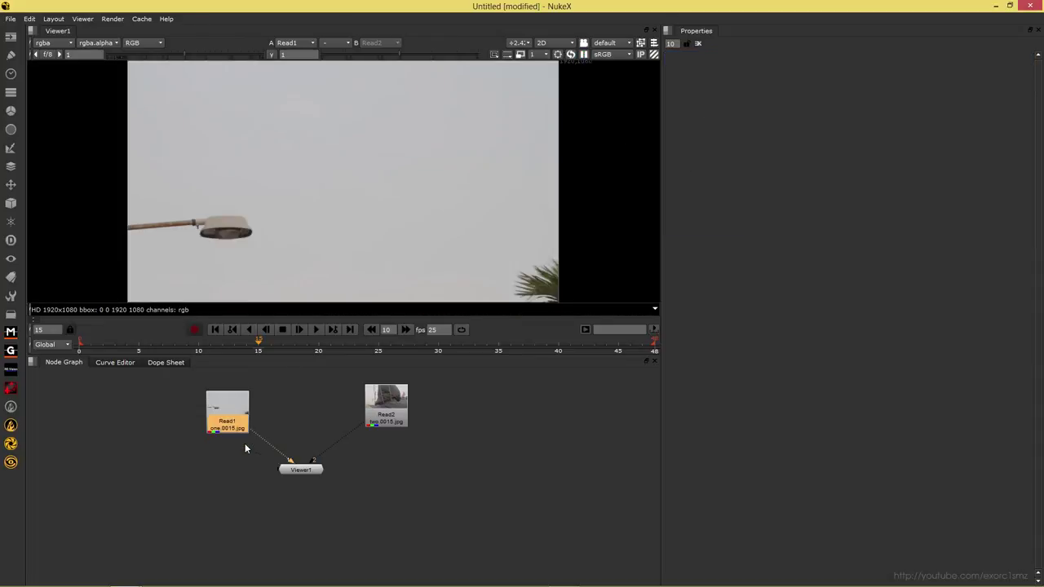
Step: Narrow the viewer's region of interest, grade Read1 with a gain of 2.32, and move the region over the upper-right sky
left_click(558, 55)
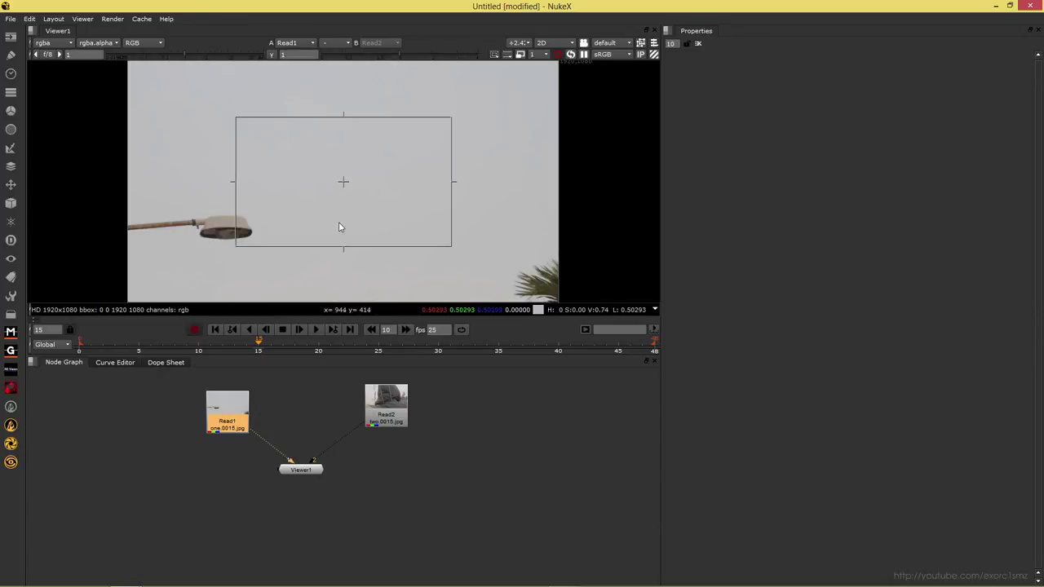
left_click_drag(451, 247, 347, 253)
key("g")
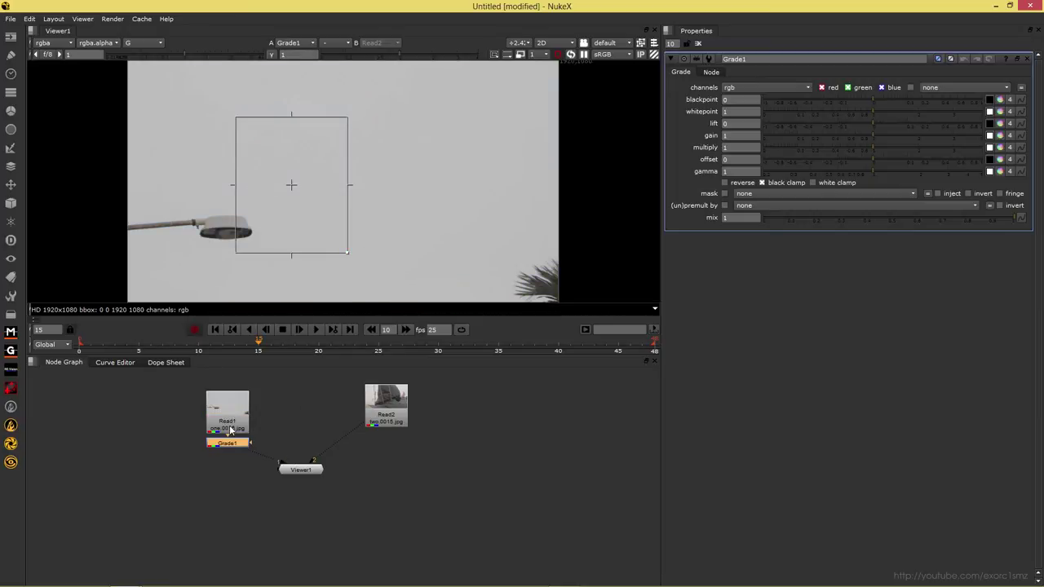
left_click_drag(886, 136, 930, 135)
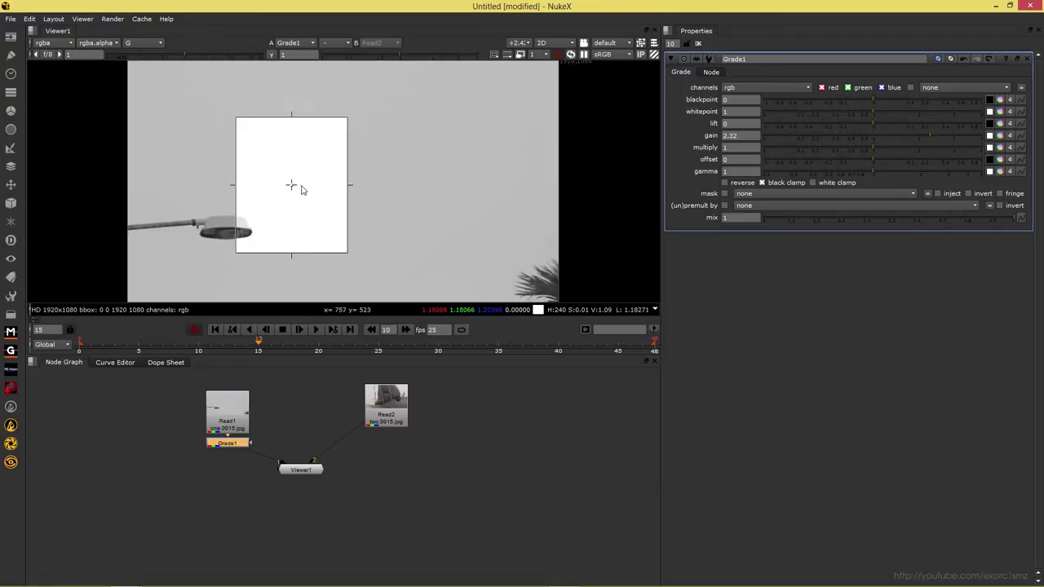
left_click_drag(295, 186, 502, 165)
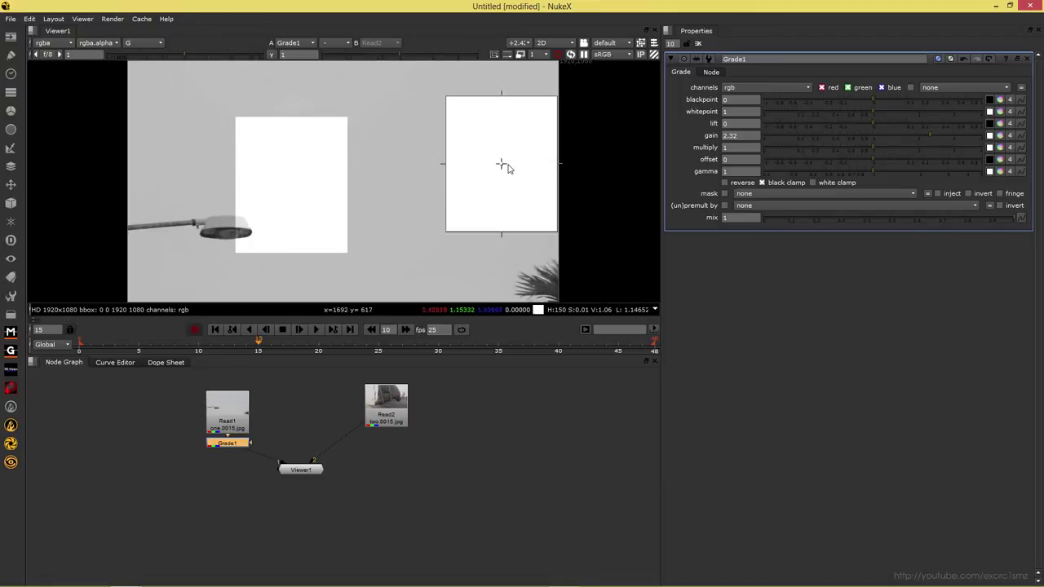
Step: Close the Grade properties, delete the Grade node, and turn off the viewer's region of interest
left_click(698, 43)
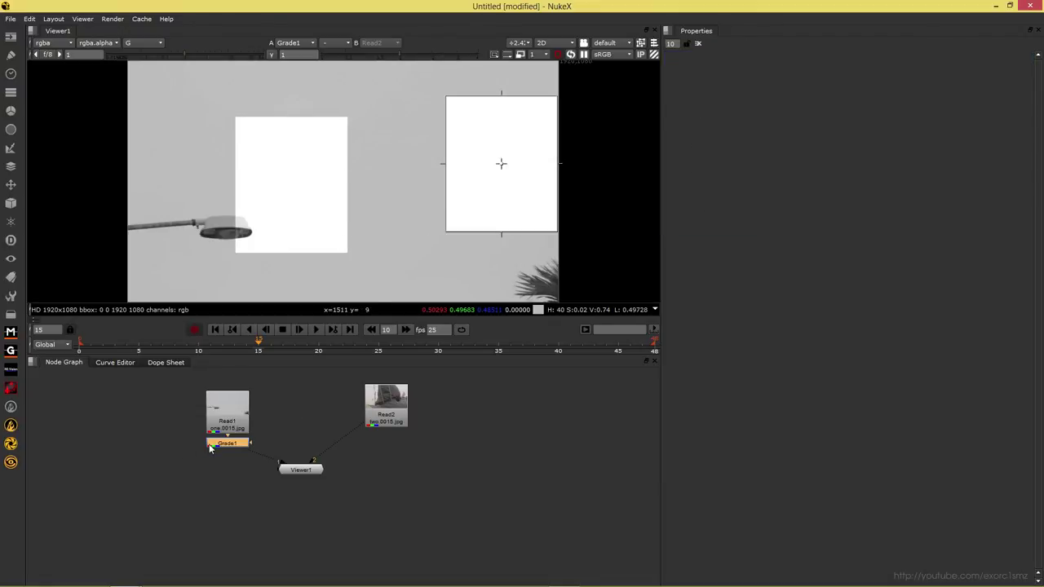
key("Delete")
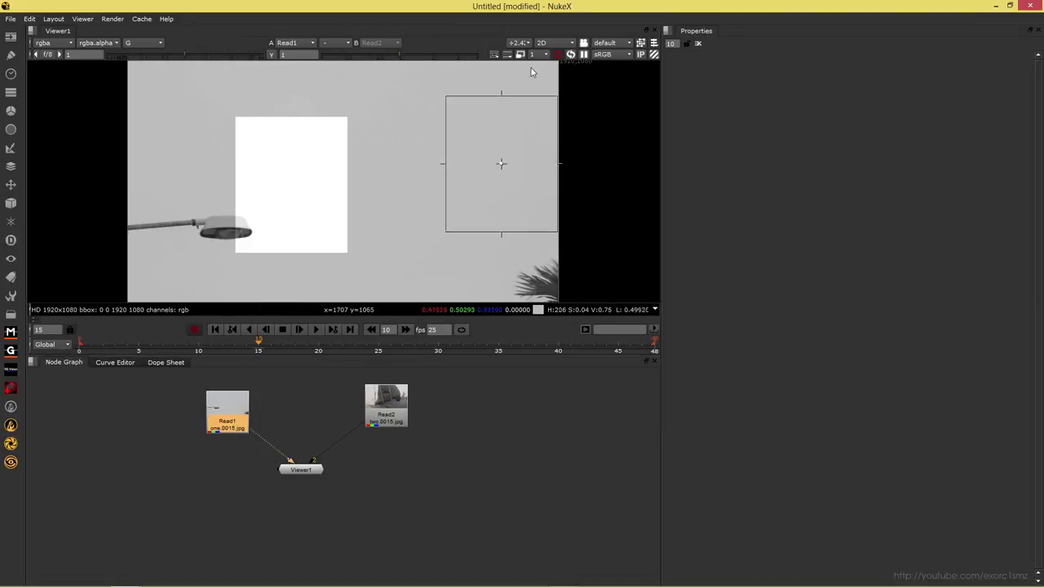
left_click(558, 54)
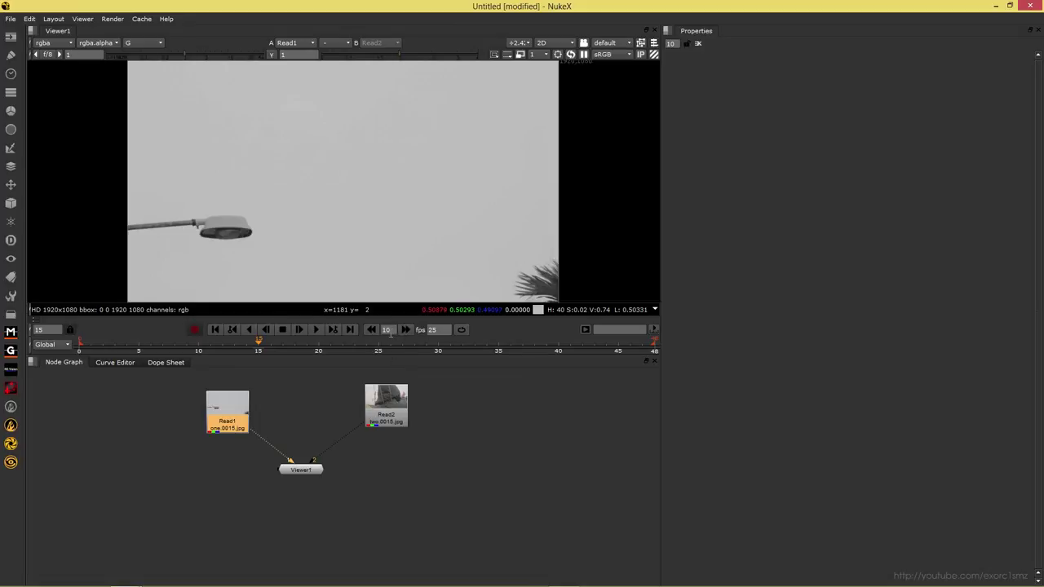
Step: Play the sequence forward and backward while switching the playback loop mode, and stop the playback
left_click_drag(398, 330, 367, 335)
left_click_drag(81, 346, 91, 347)
left_click(318, 330)
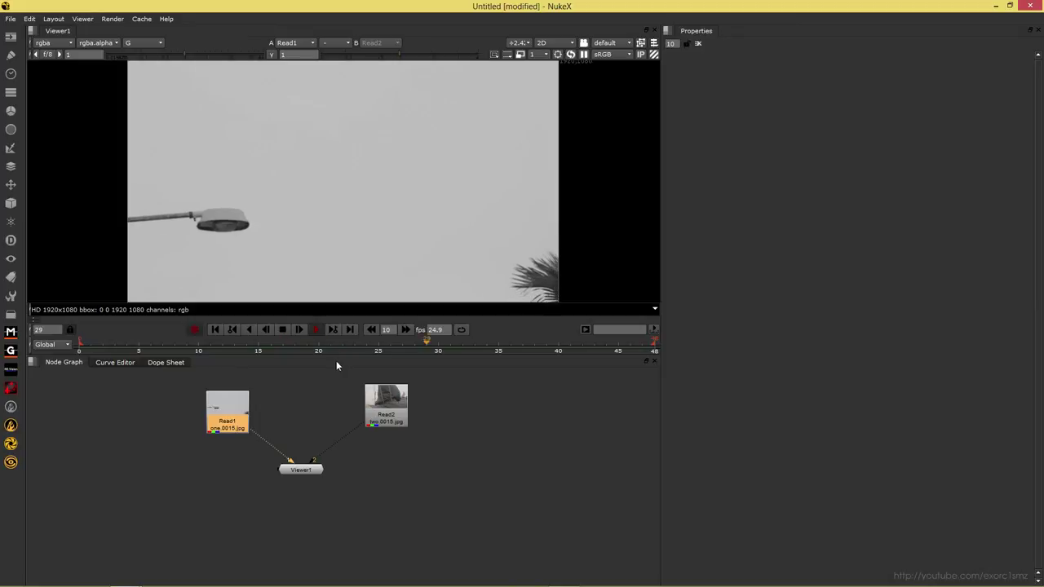
left_click(461, 330)
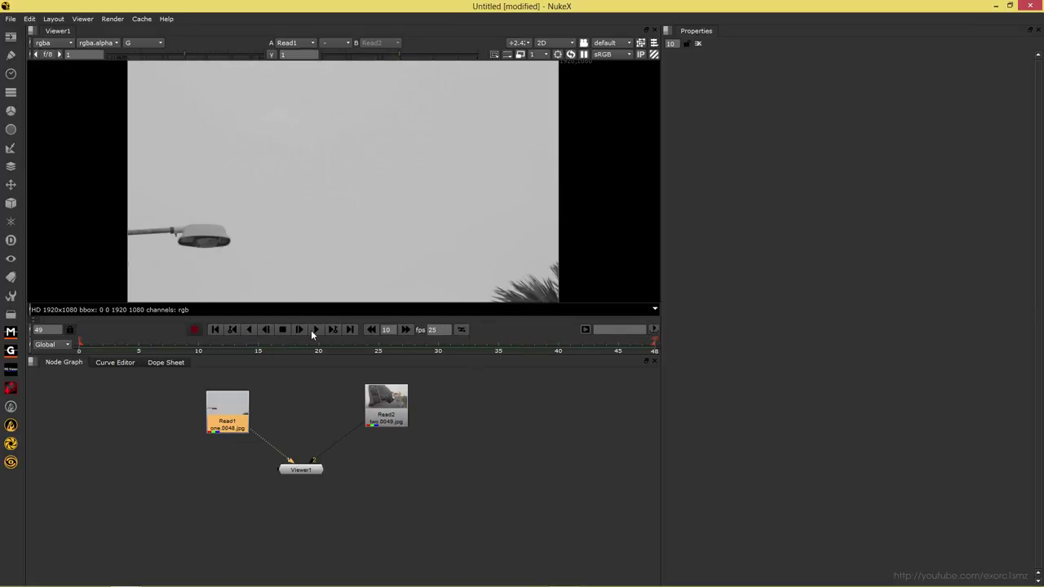
left_click(249, 329)
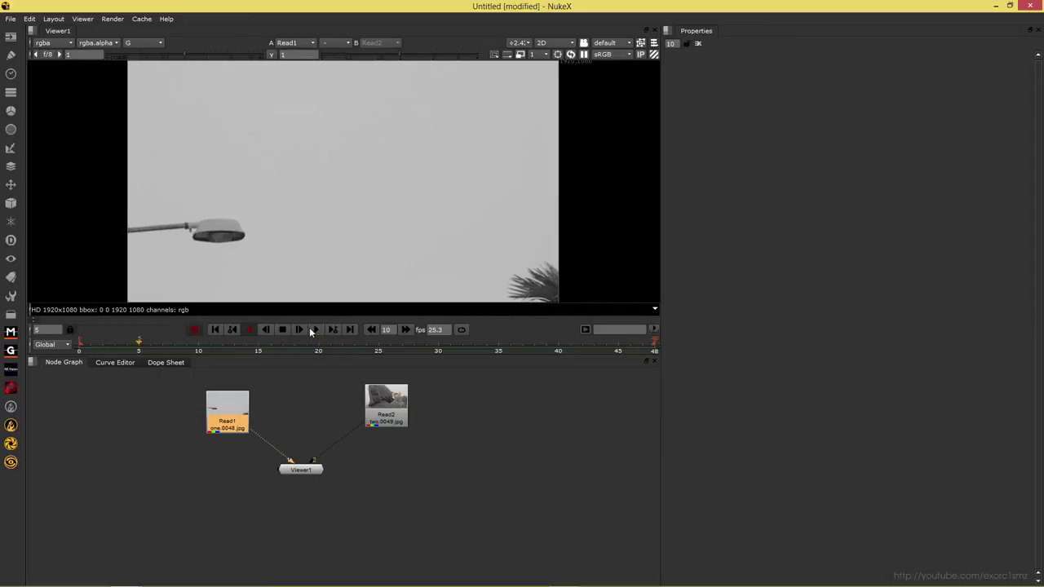
left_click(282, 330)
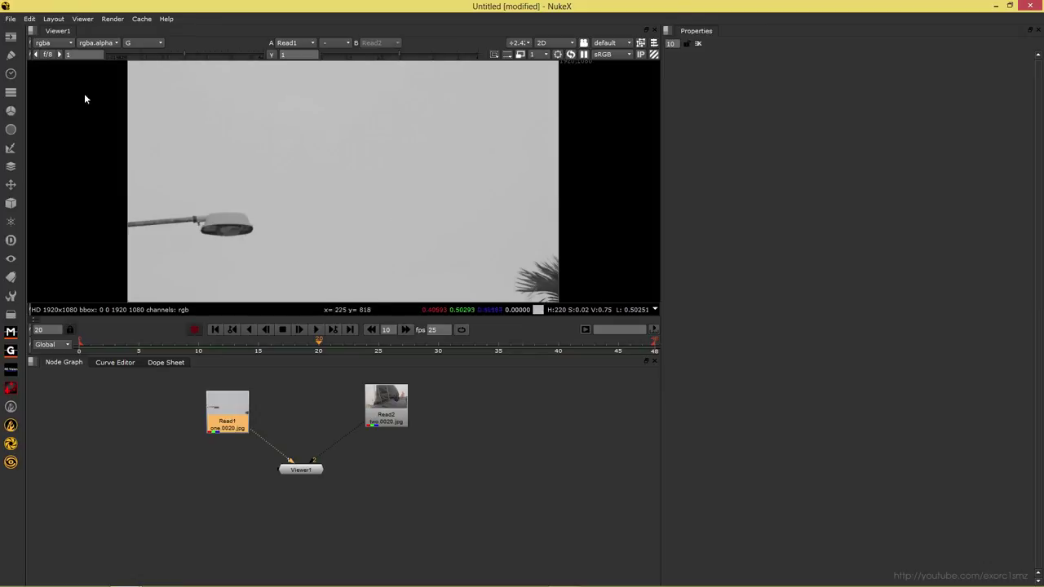
Step: Set the viewer's channel display to RGB, preview the green channel alone, and return to RGB
left_click(137, 42)
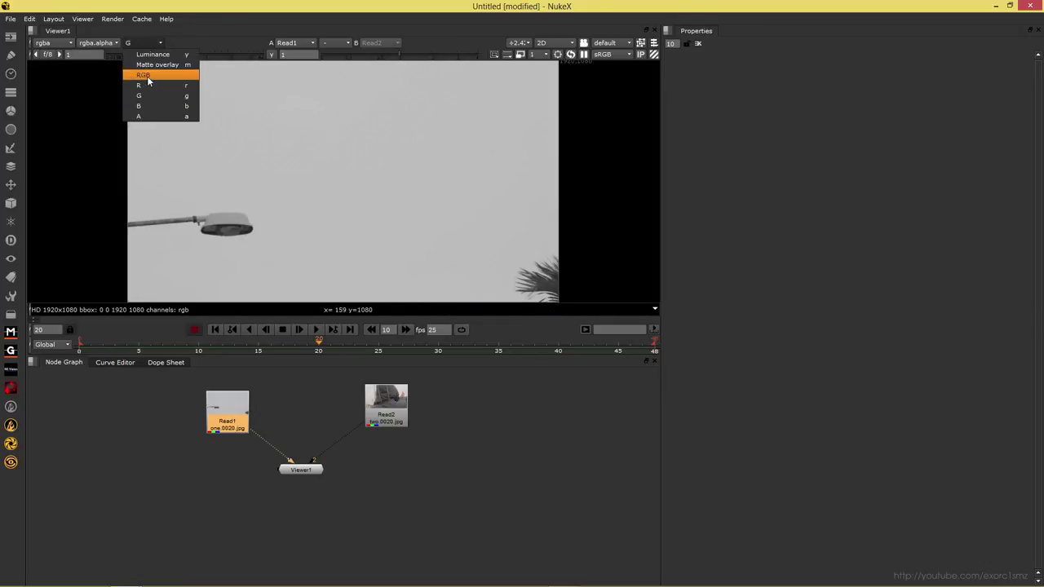
left_click(148, 78)
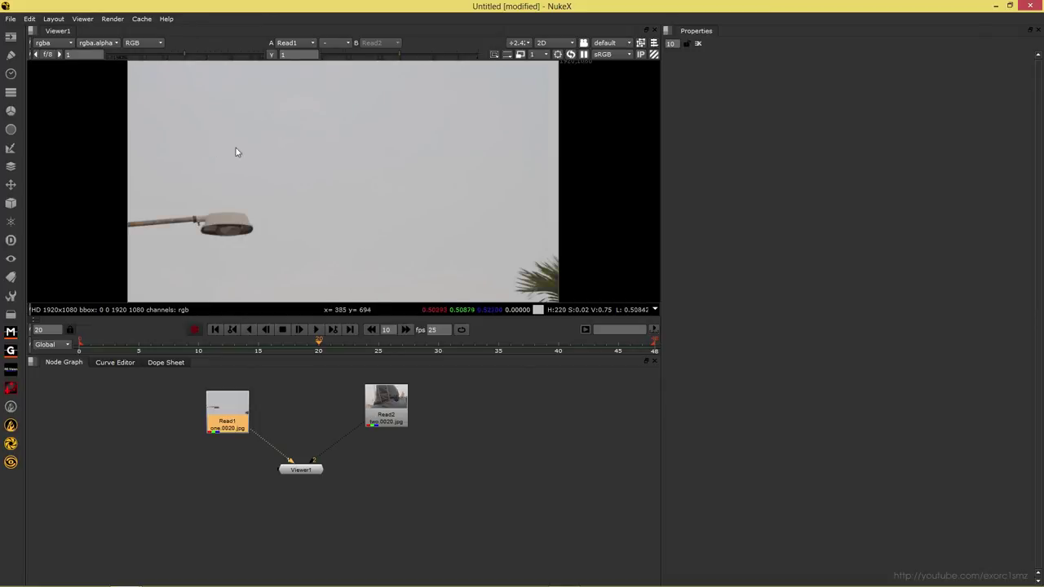
left_click(151, 42)
left_click(150, 97)
left_click(159, 44)
left_click(143, 76)
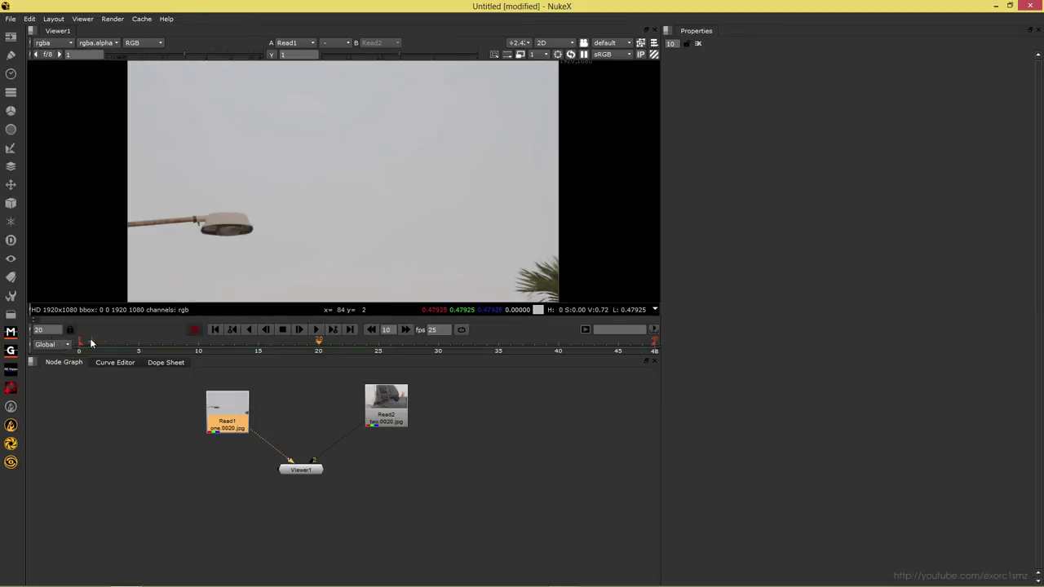
Step: Move the playhead to frame 0 and open the project settings at the frame range
left_click_drag(102, 346, 81, 347)
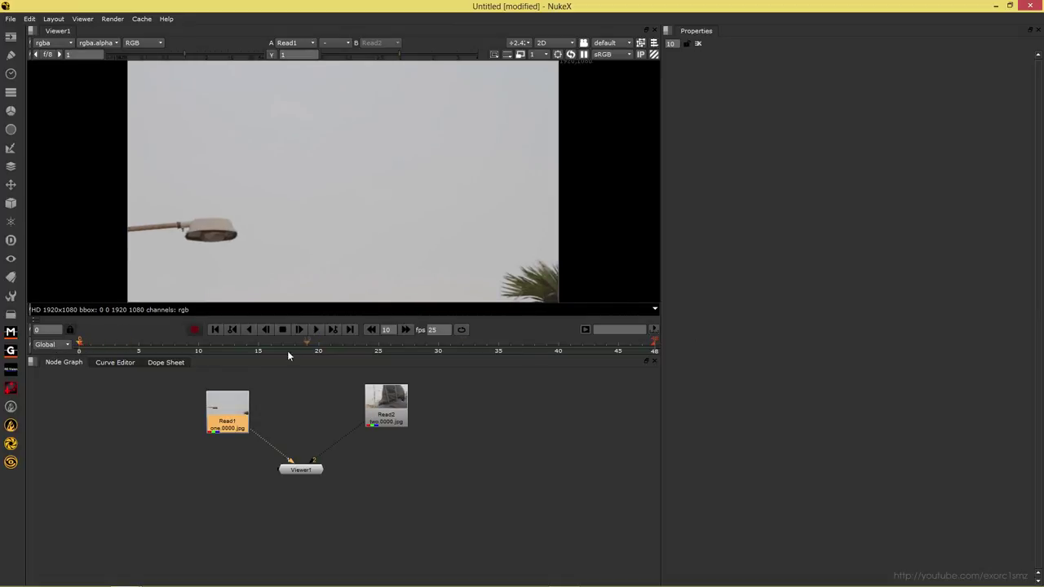
key("s")
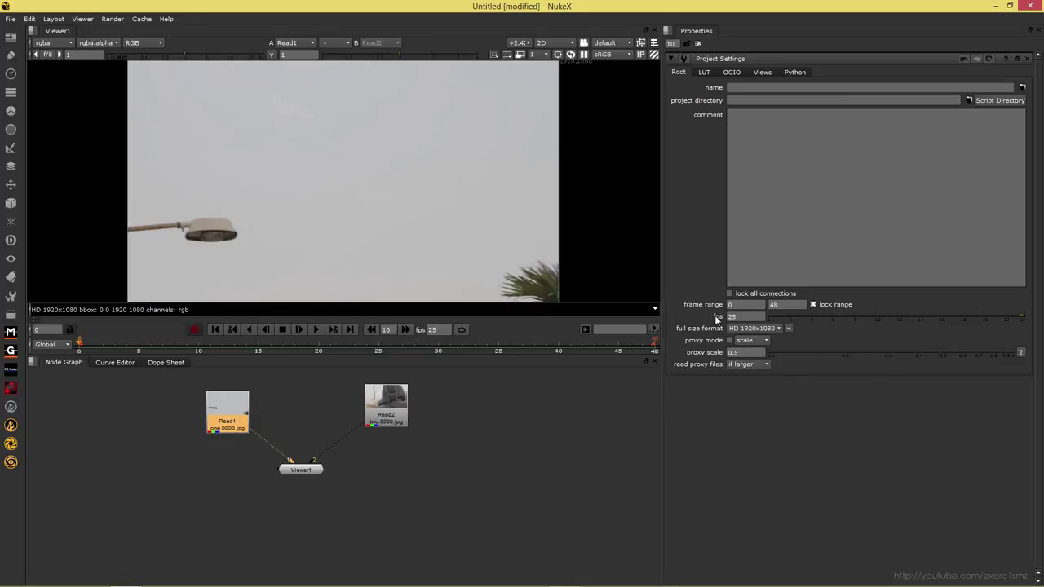
left_click(740, 306)
Step: Switch the timeline's frame range source to Input and to Custom, and restore it to Global
left_click(66, 342)
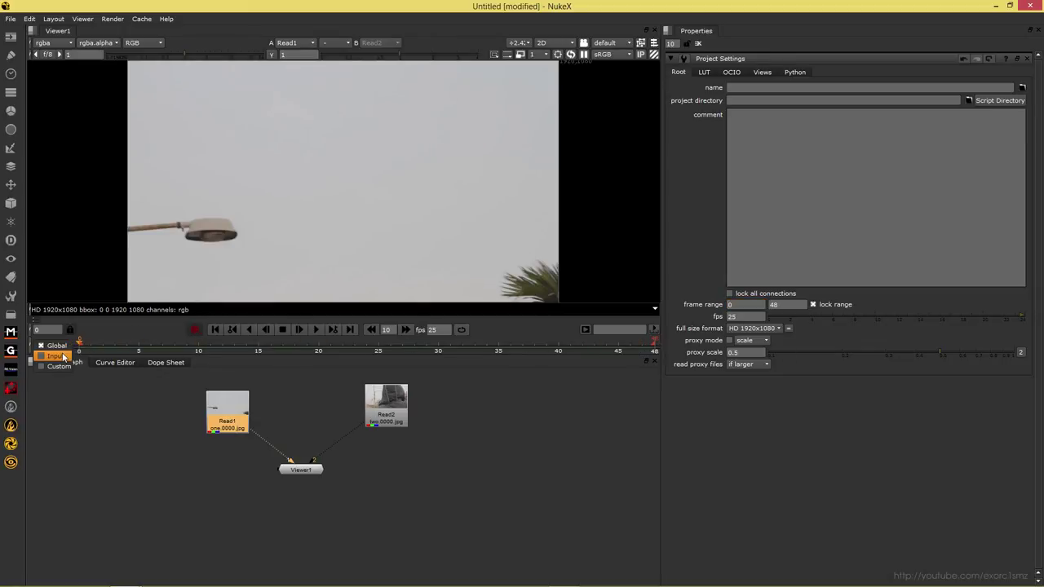
left_click(67, 357)
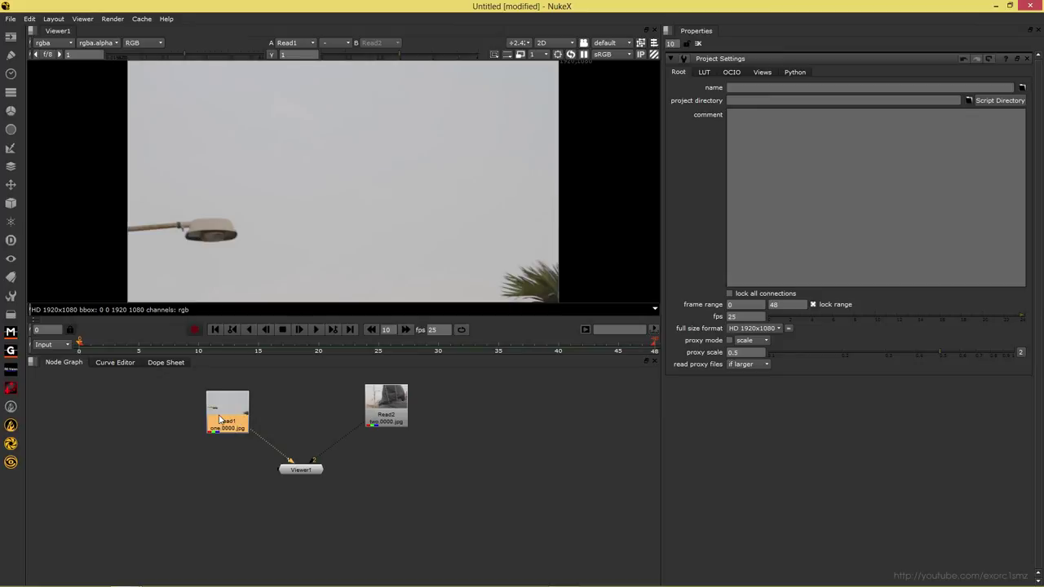
left_click(728, 305)
left_click(59, 345)
left_click(60, 357)
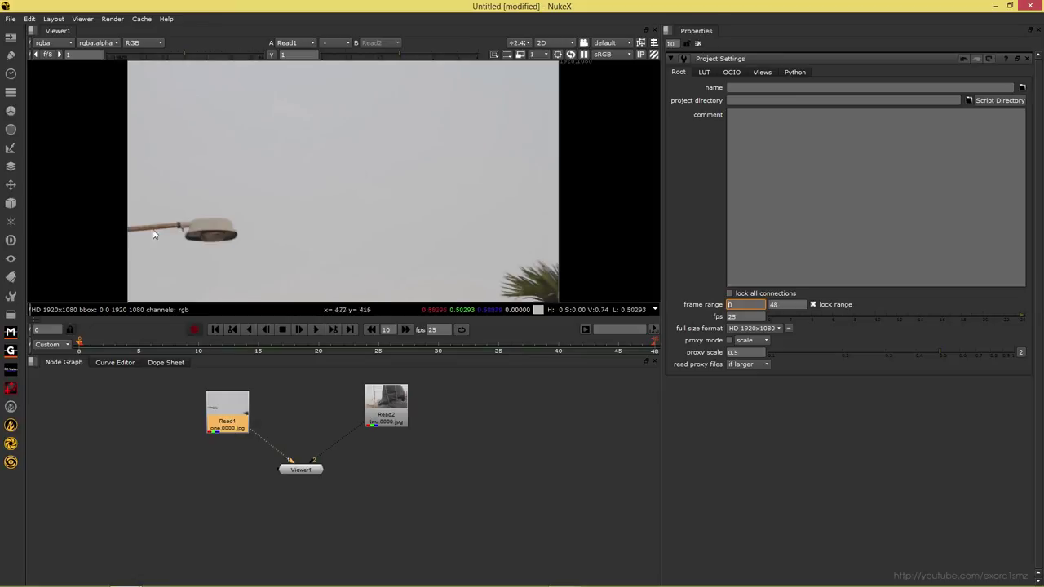
left_click(57, 345)
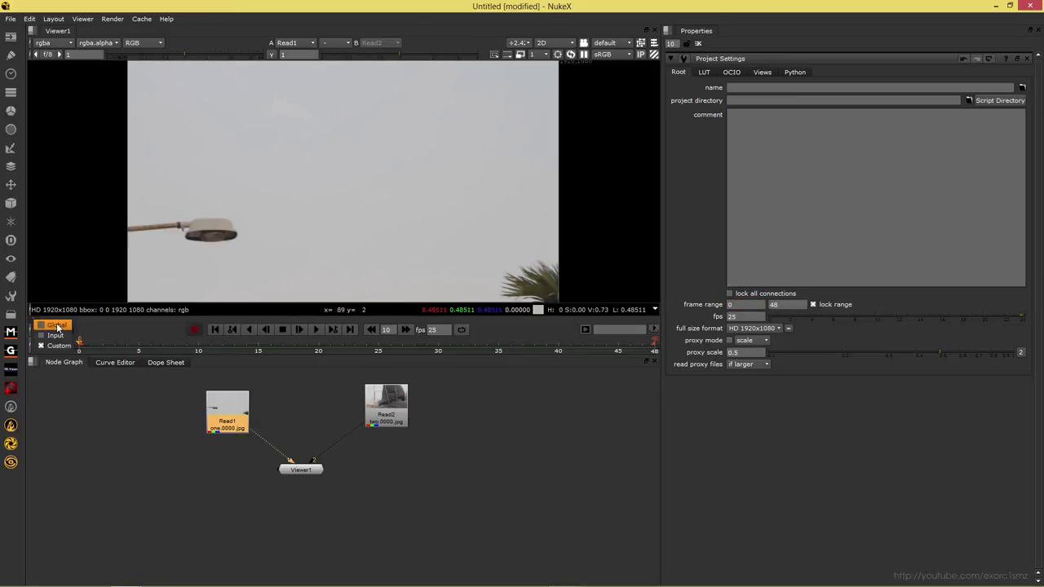
left_click(58, 325)
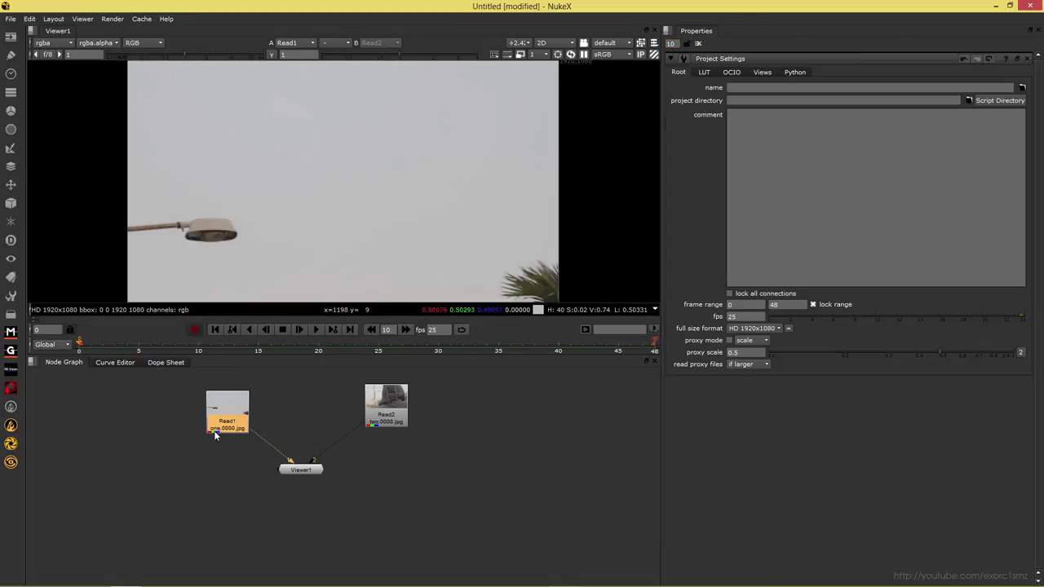
Step: Add four Grade nodes in a chain after Read1, look through their properties, and close all open properties
key("g")
key("g")
key("g")
key("g")
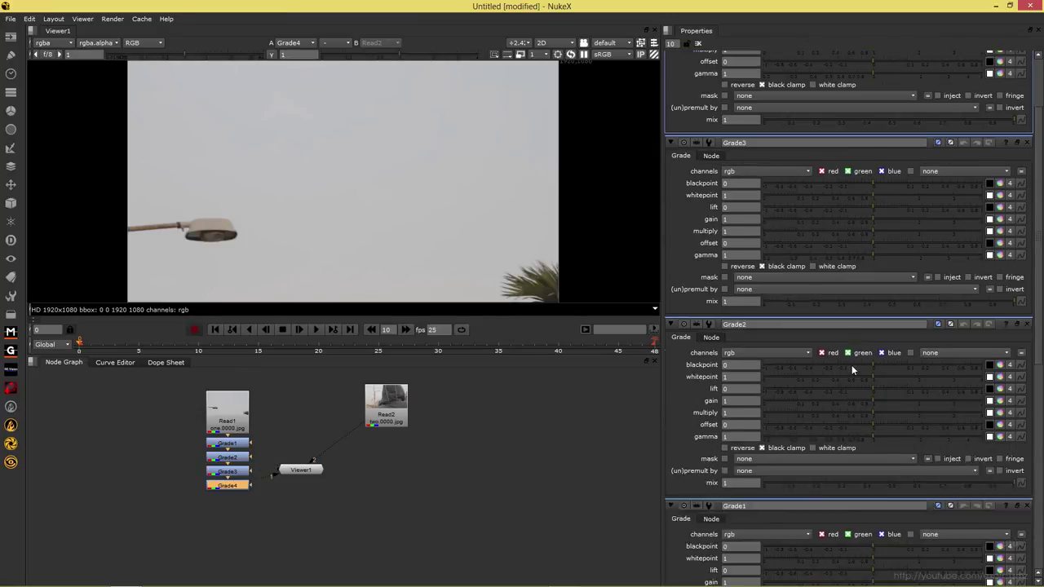
scroll(851, 364, "up", 3)
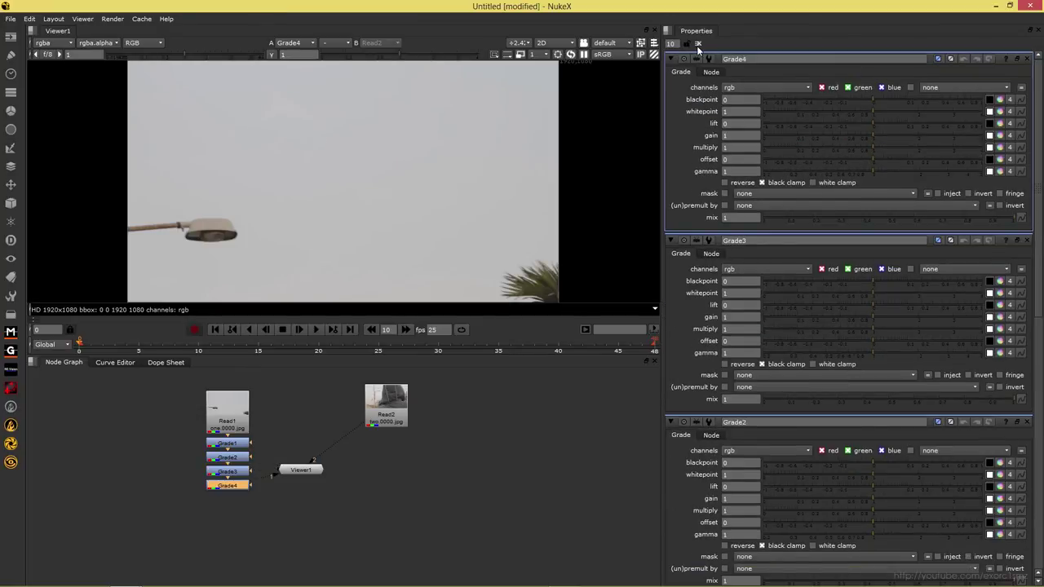
left_click(697, 46)
Step: Limit the number of open node property panels to 2 and delete the four Grade nodes
left_click(671, 42)
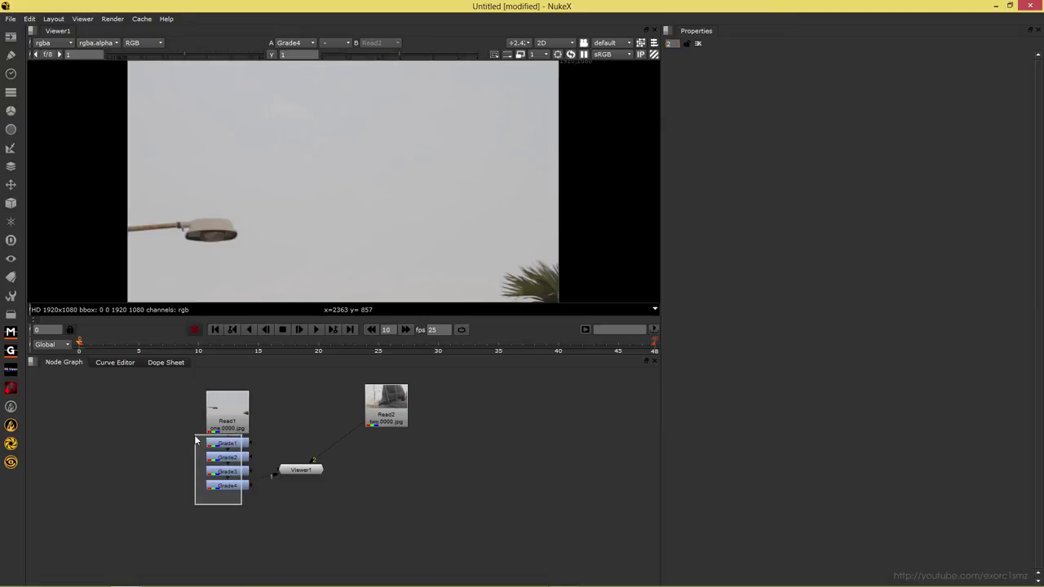
left_click(227, 443, "shift")
key("Delete")
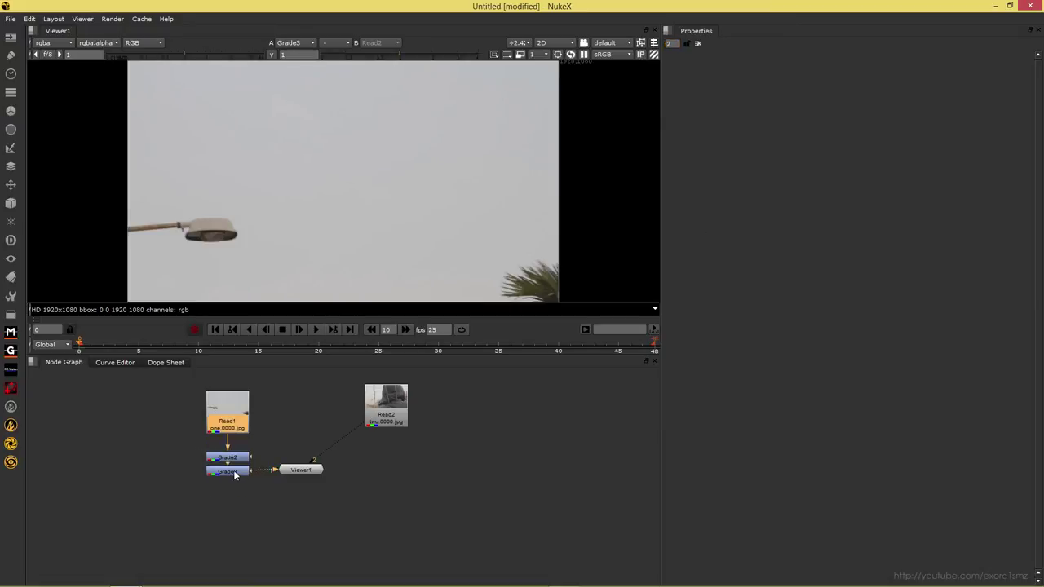
left_click_drag(244, 488, 229, 461)
key("Delete")
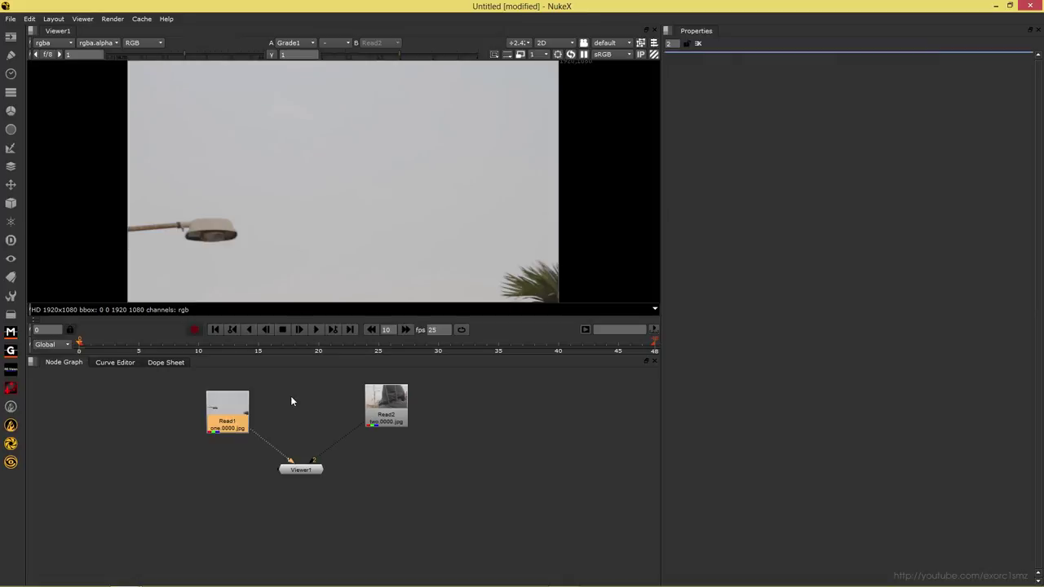
Step: Add a longer chain of Grade nodes after Read1 to test the limit on open property panels
key("g")
key("g")
key("g")
key("g")
key("g")
key("g")
key("g")
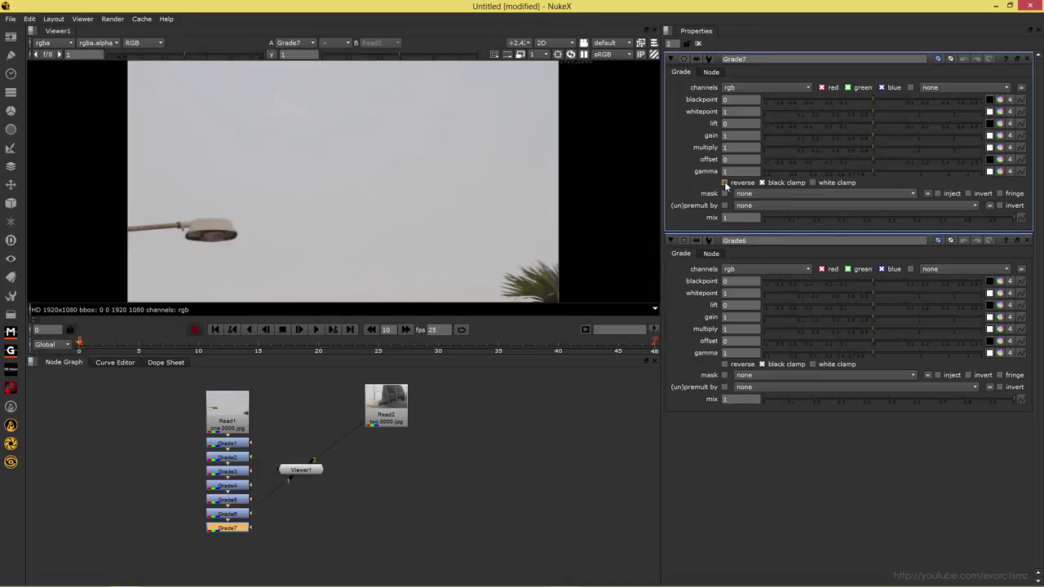
key("g")
Step: Close all open node properties and delete the whole chain of Grade nodes below Read1
left_click(698, 43)
left_click_drag(300, 576, 114, 421)
key("Delete")
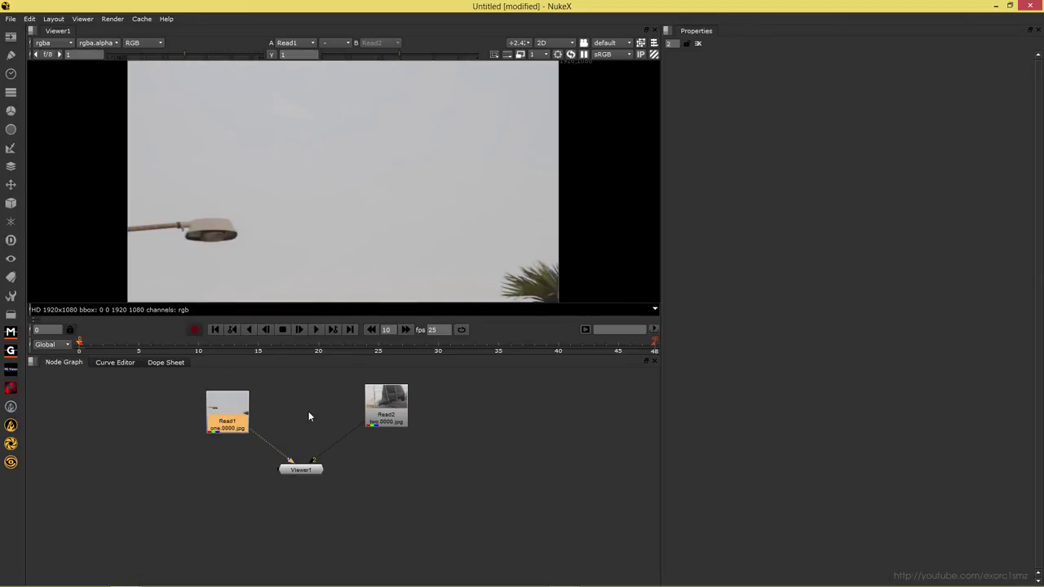
Step: Shift the Read2 node slightly down, select Read1, and split the viewer pane horizontally
left_click_drag(373, 412, 376, 422)
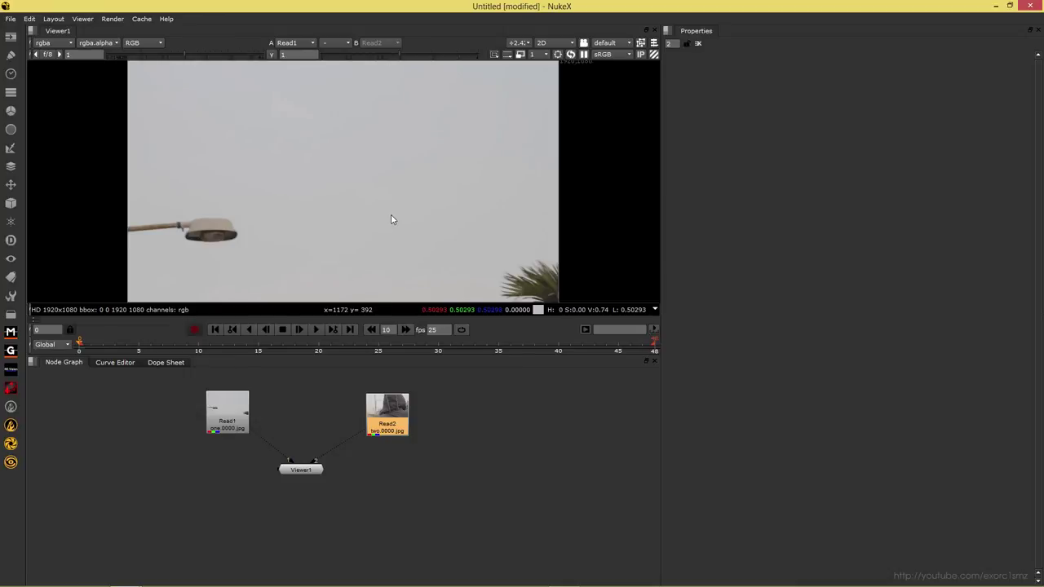
left_click(235, 411)
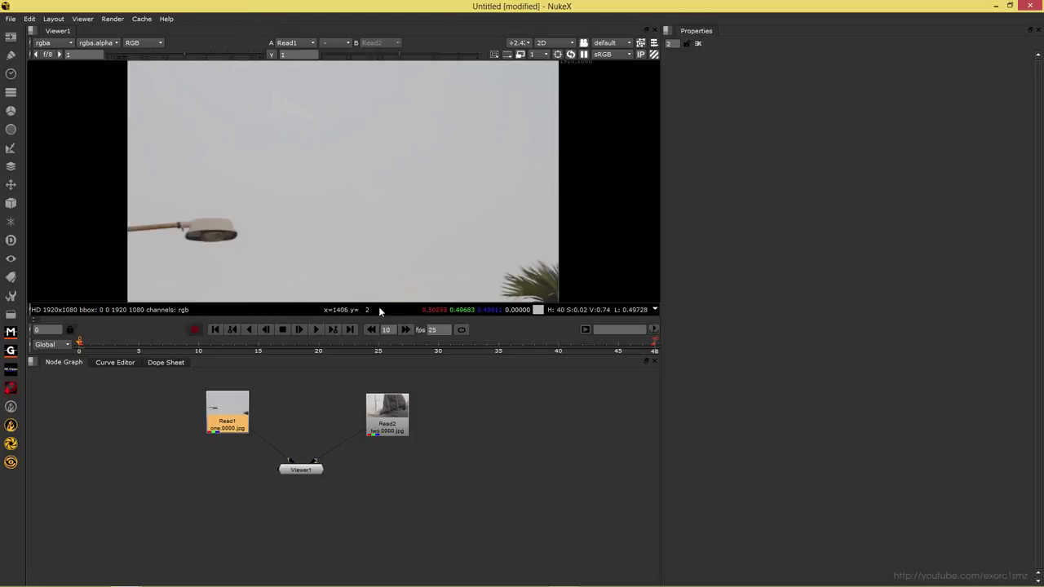
left_click(36, 31)
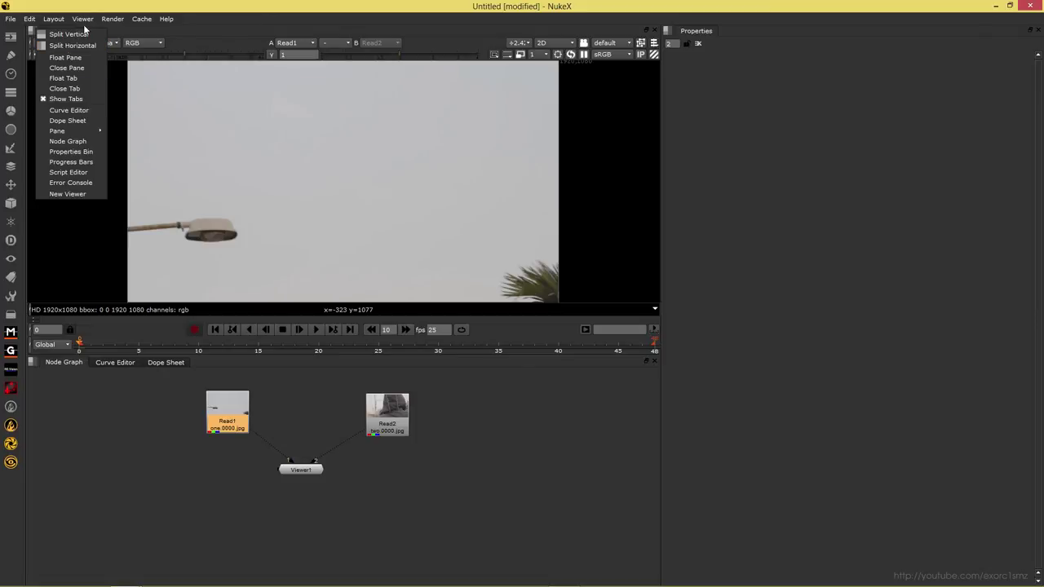
left_click(55, 45)
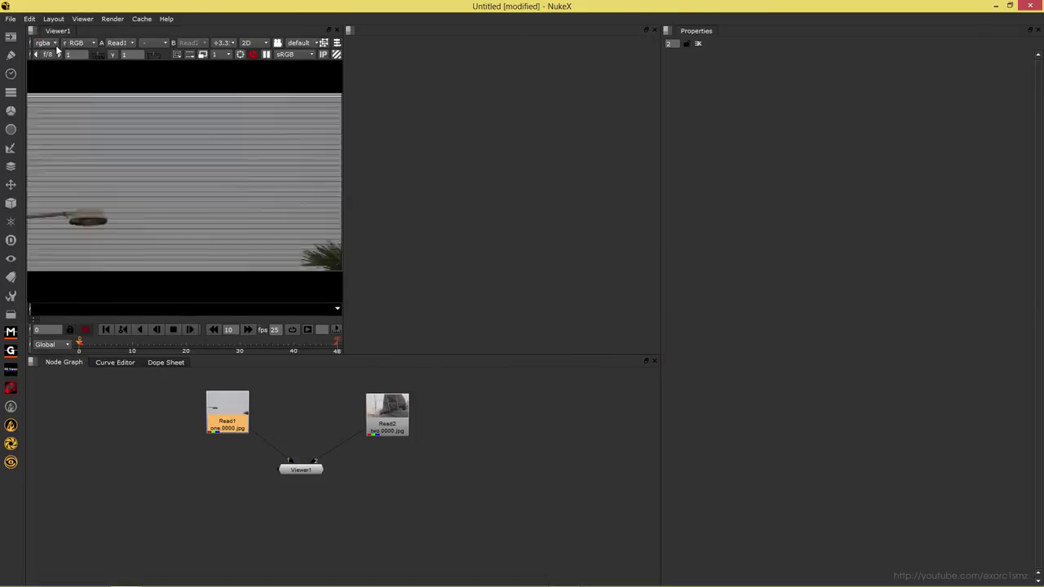
Step: Create a new viewer in the empty pane and connect its node to Read2
right_click(457, 164)
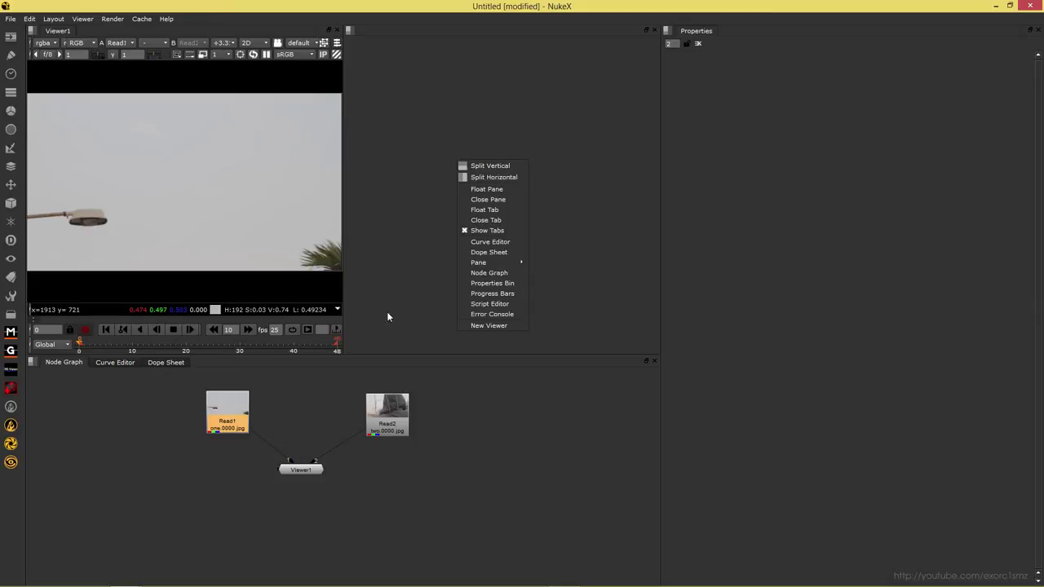
left_click(501, 327)
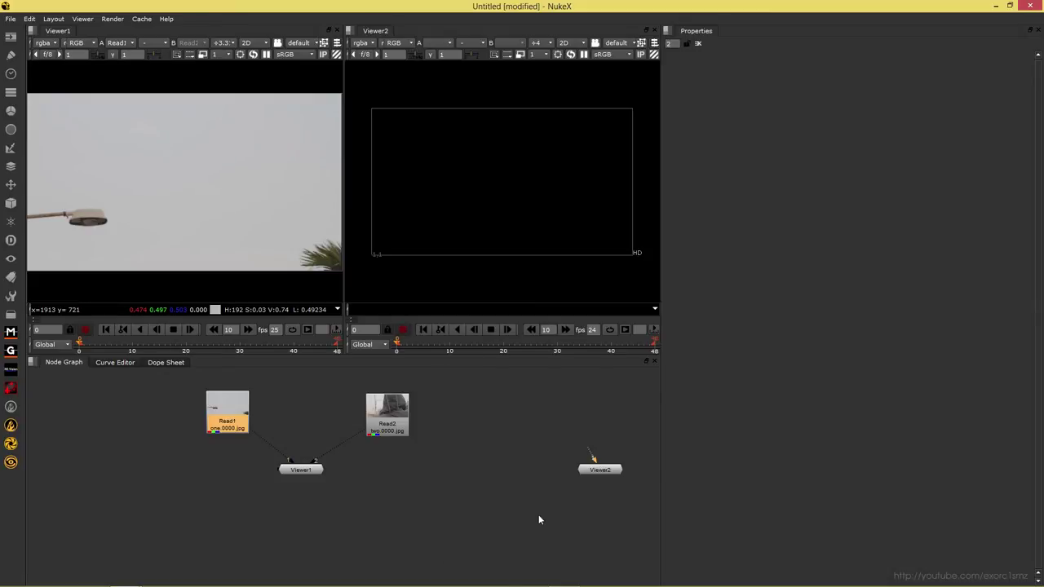
left_click_drag(600, 473, 398, 416)
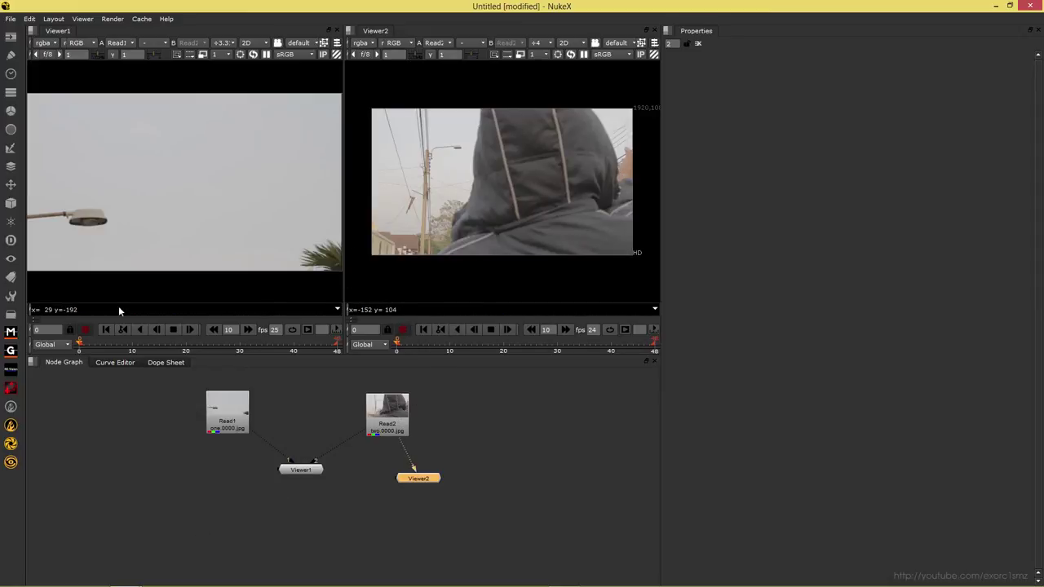
Step: Scrub the timeline to frame 18 and preview the second viewer in 3D mode, orbiting the grid before returning to 2D
left_click_drag(114, 348, 175, 339)
key("Tab")
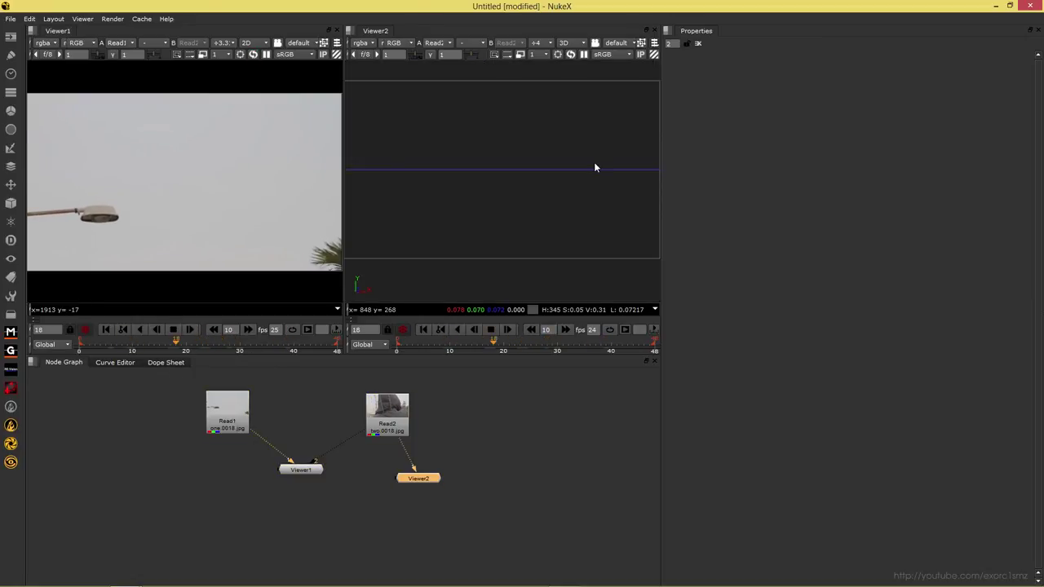
left_click_drag(593, 167, 529, 182)
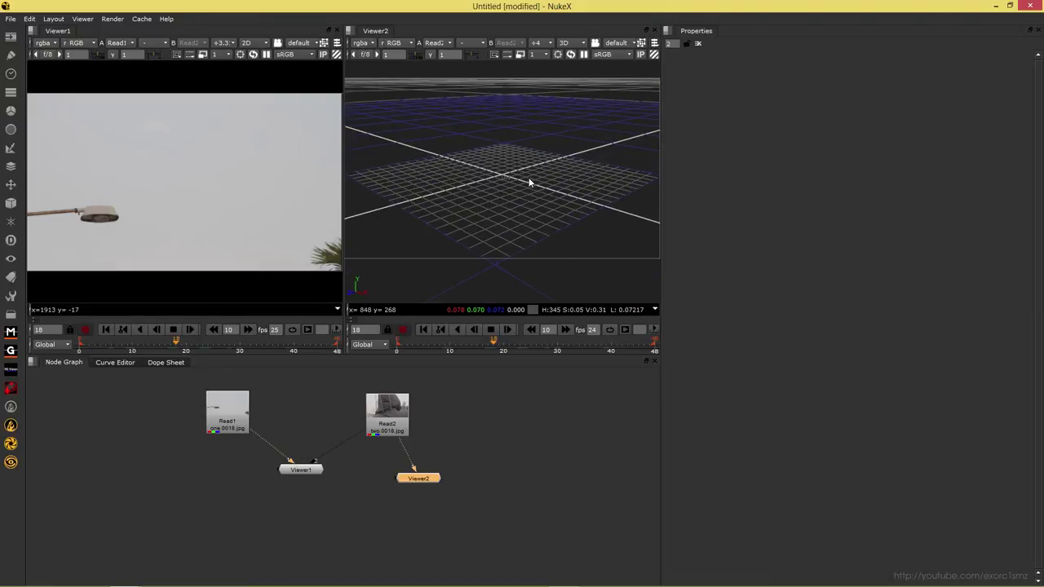
key("Tab")
Step: Scrub the shared timeline back and forth to compare both viewers, ending at frame 11
left_click_drag(178, 344, 163, 361)
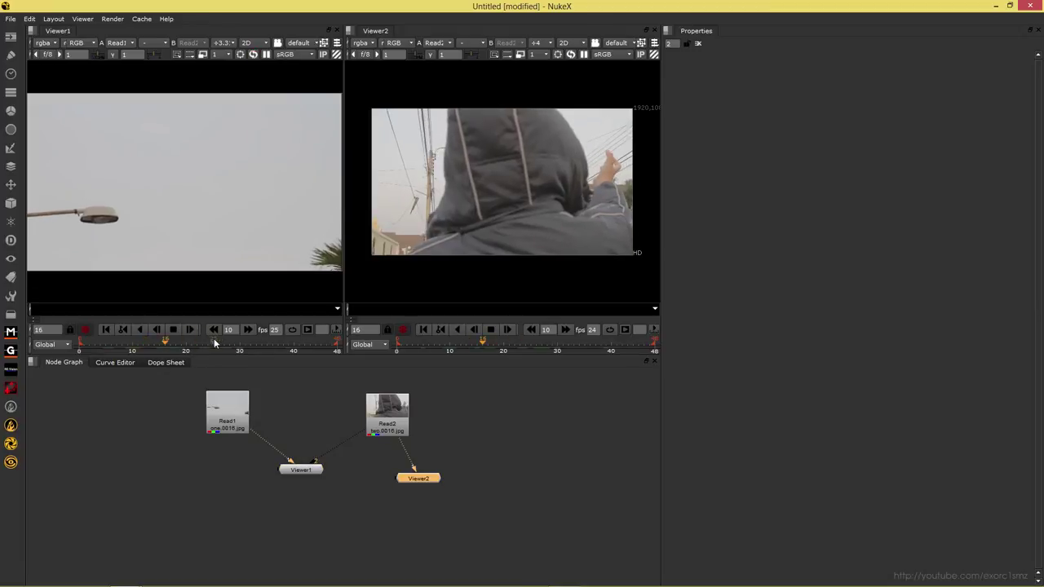
left_click_drag(217, 343, 277, 340)
left_click(138, 351)
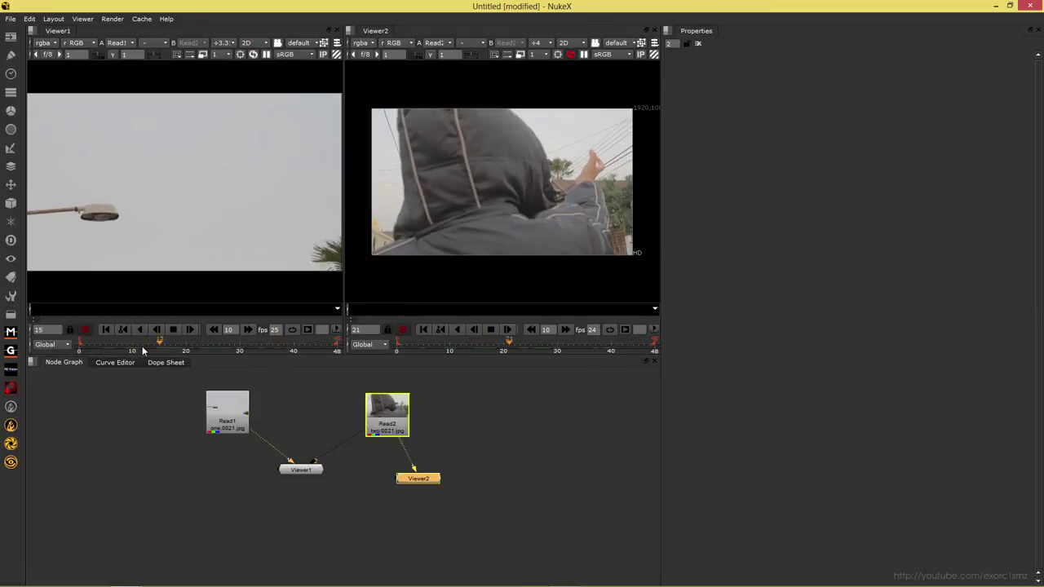
left_click(147, 405)
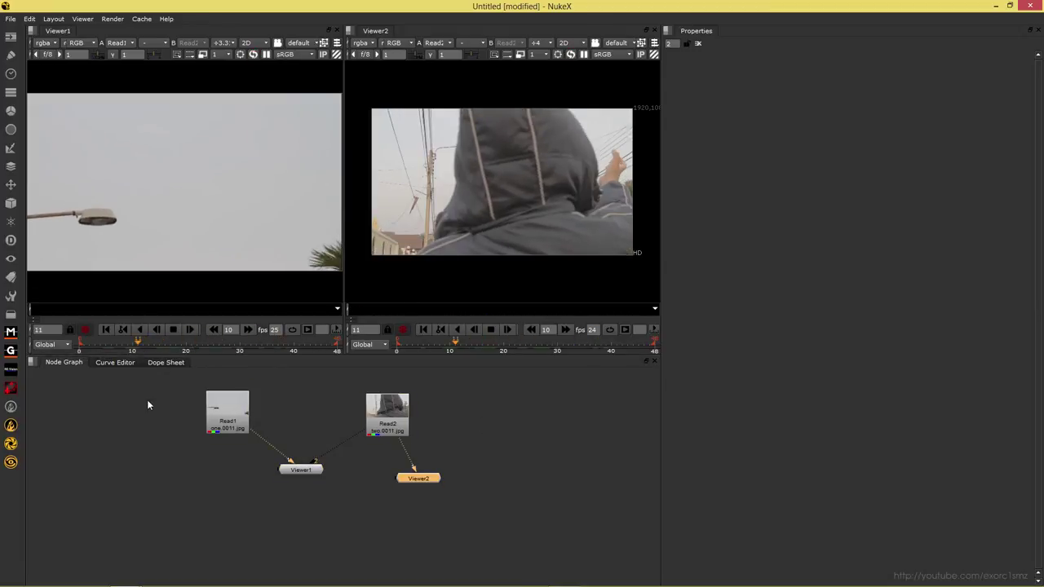
Step: Unlink Viewer2's timeline, scrub Viewer1 to frame 17 and Viewer2 to frame 31, and link the timelines again
left_click(387, 331)
mouse_move(163, 346)
left_mouse_down()
mouse_move(244, 347)
mouse_move(173, 348)
left_mouse_up()
left_click_drag(492, 343, 562, 343)
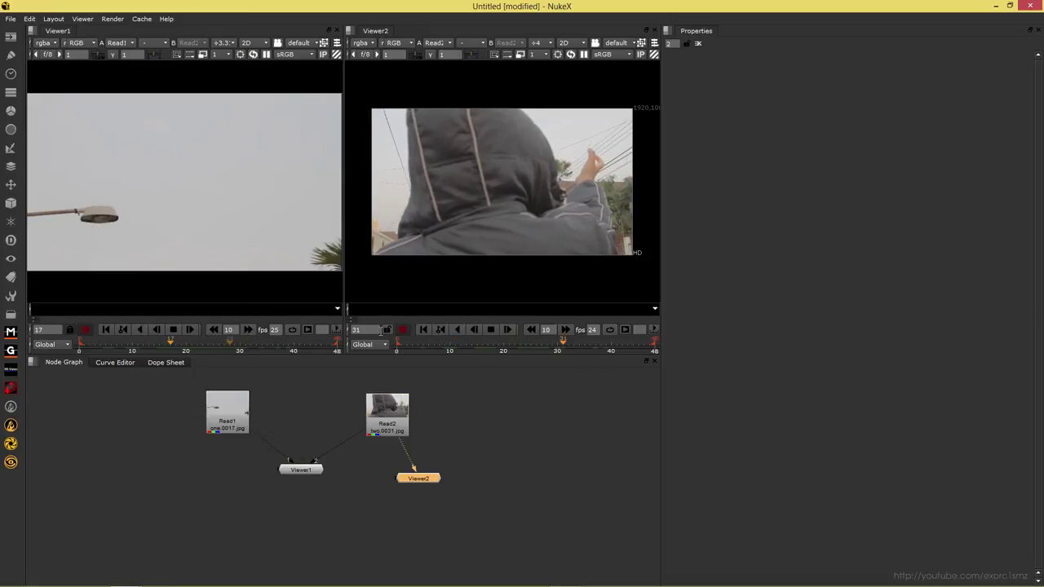
left_click(389, 330)
Step: Close the Viewer2 pane and reposition the Read2 and Viewer1 nodes in the node graph
right_click(377, 37)
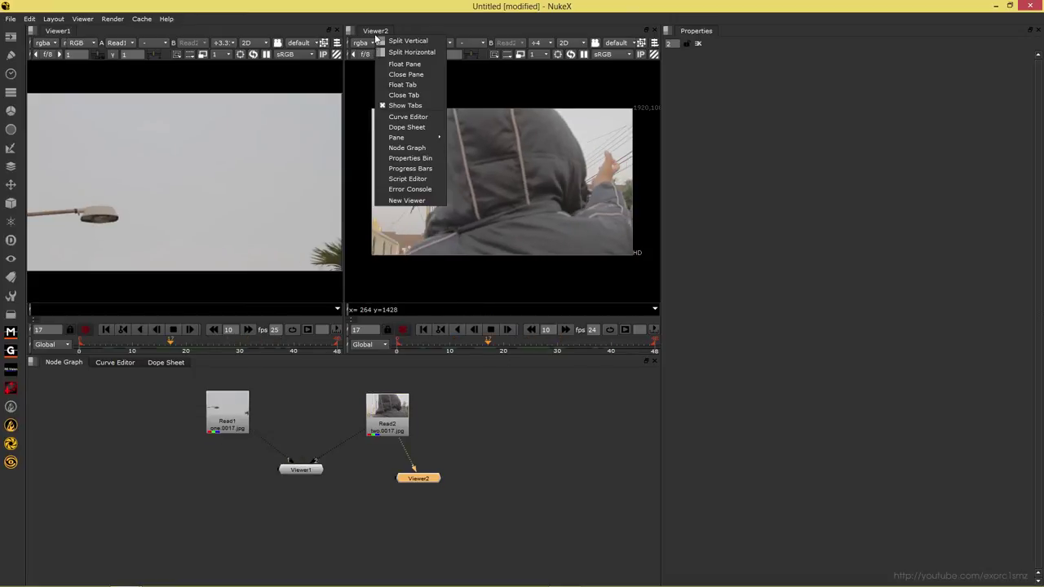
left_click(424, 75)
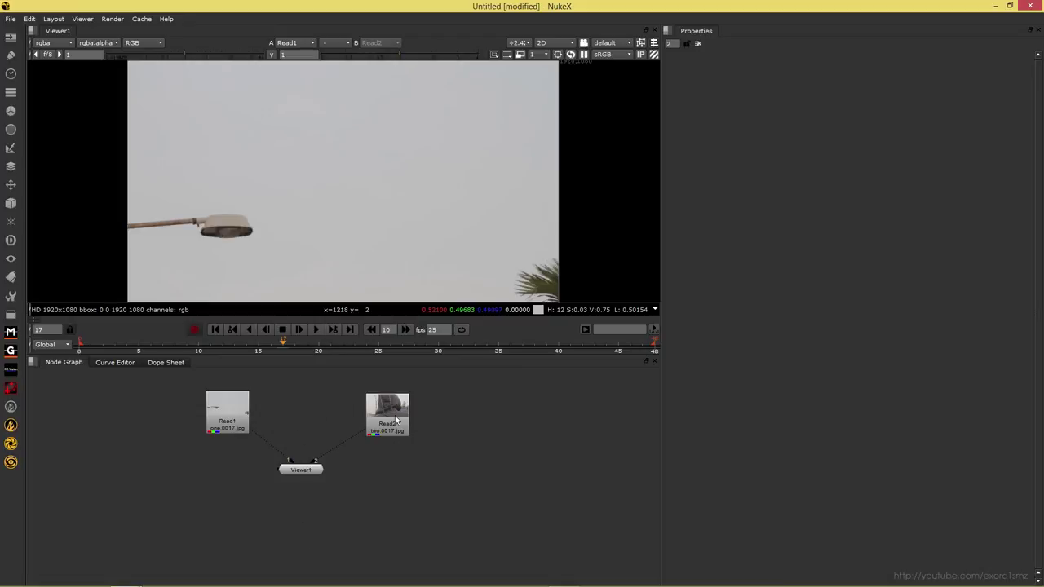
left_click_drag(396, 420, 375, 402)
left_click_drag(292, 473, 309, 499)
Step: Attach a Write node to Read1 and place it directly below
left_click(211, 426)
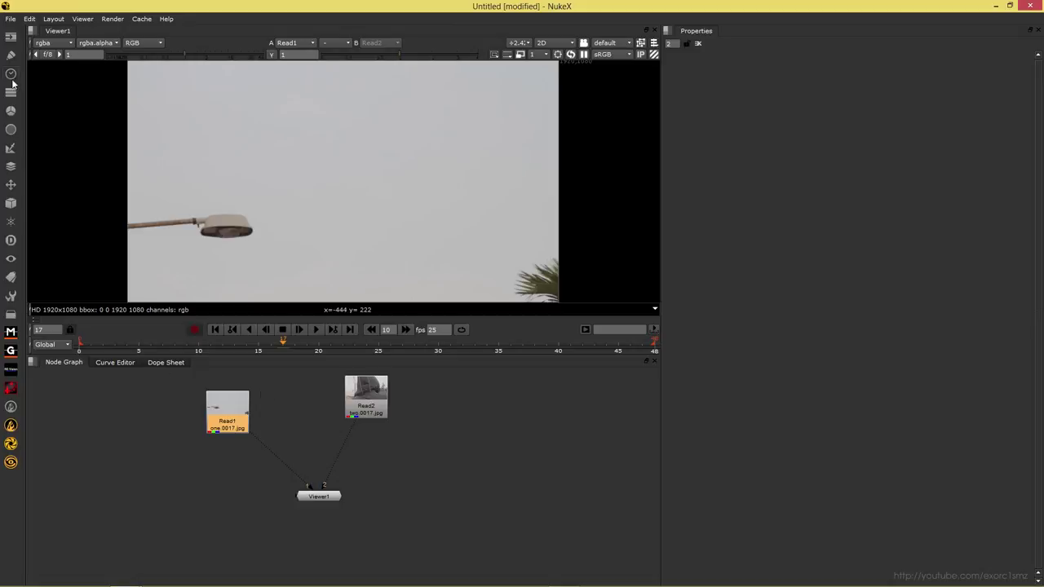
left_click(10, 37)
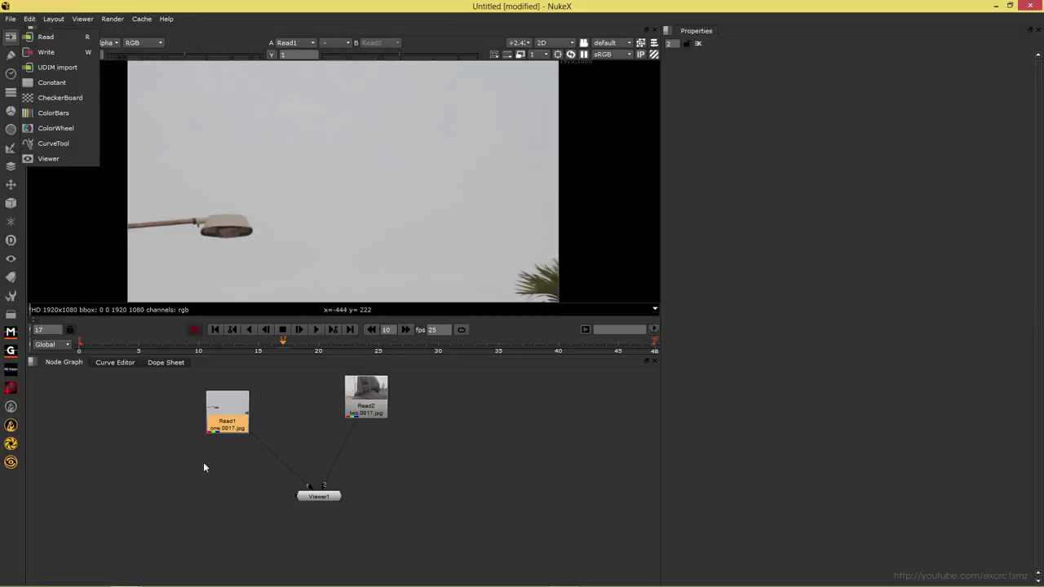
left_click(205, 463)
key("Tab")
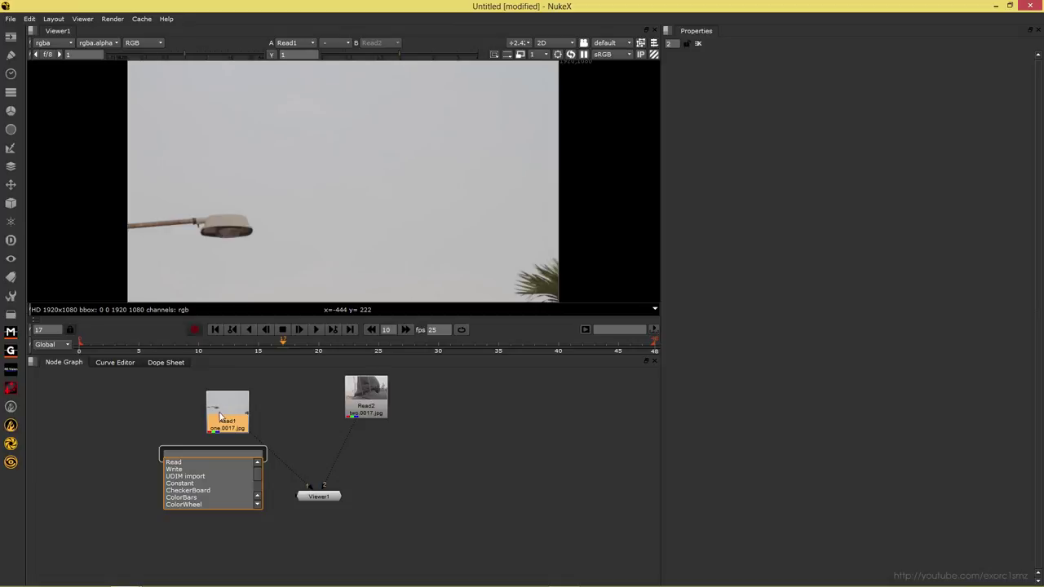
left_click(196, 428)
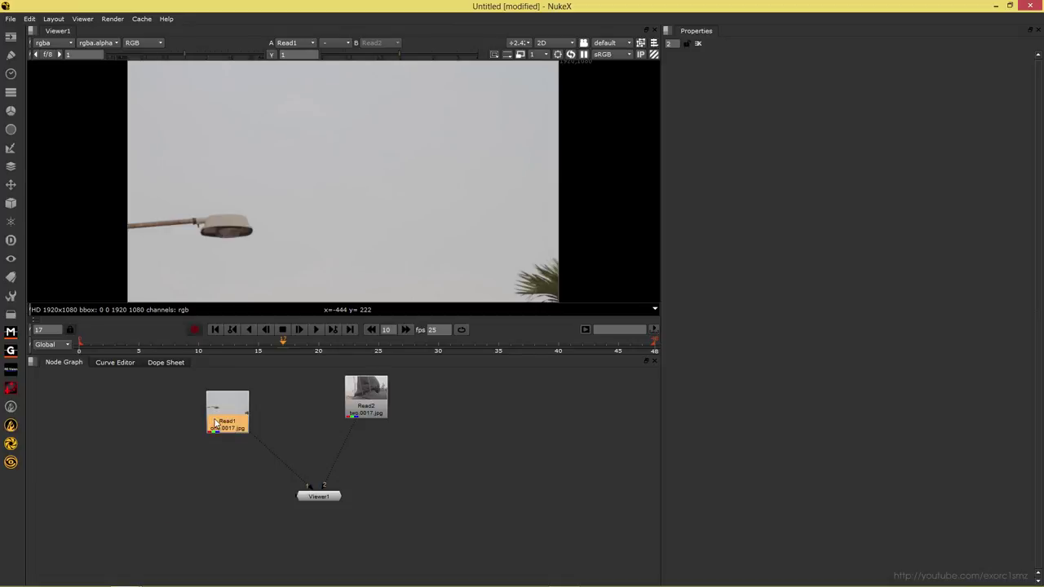
key("w")
left_click_drag(219, 444, 222, 503)
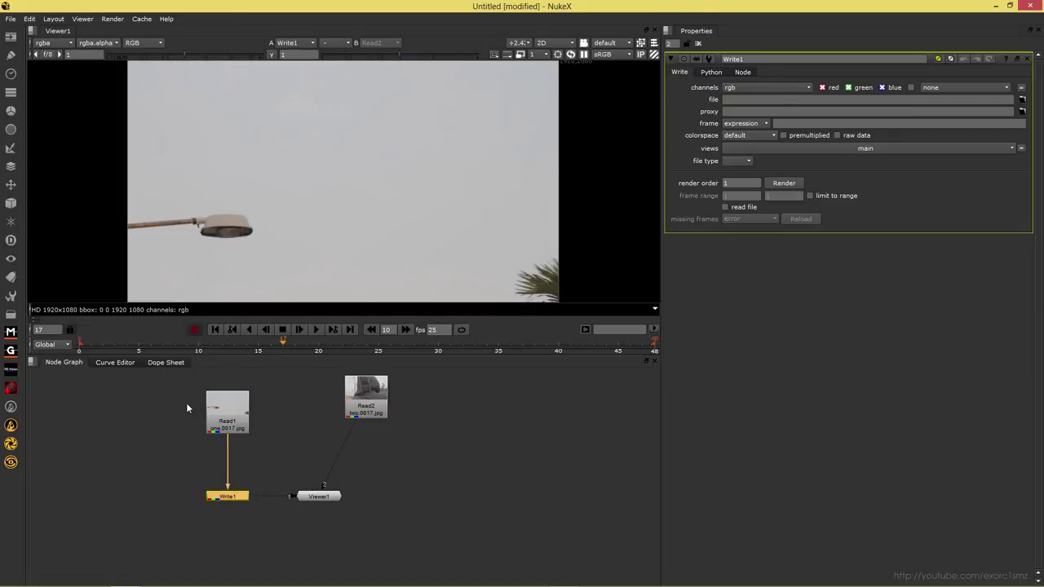
Step: Browse for the Write node's output location and create a folder named New Folder on the Desktop
left_click(1022, 99)
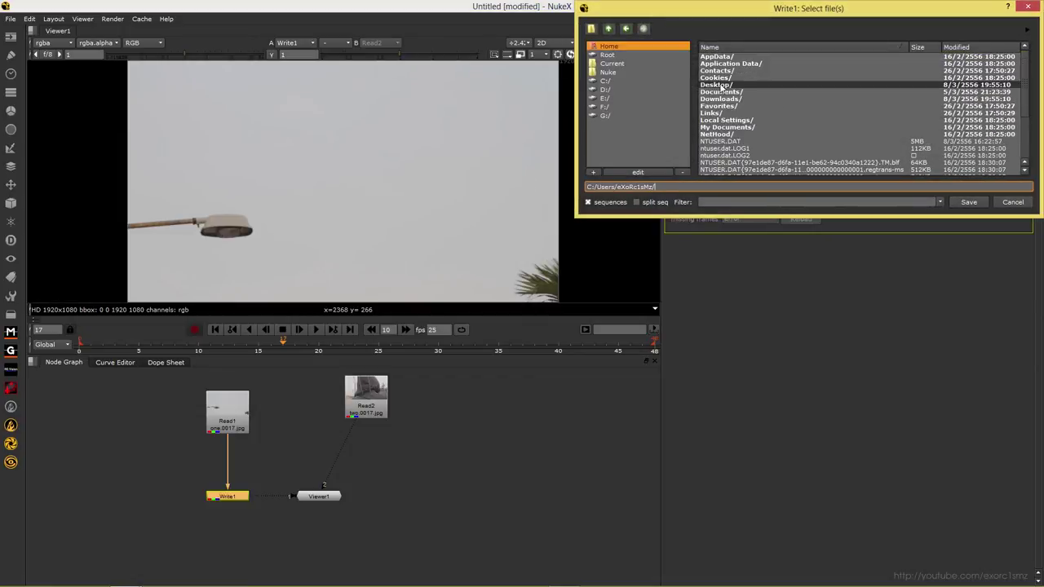
double_click(719, 84)
left_click(593, 29)
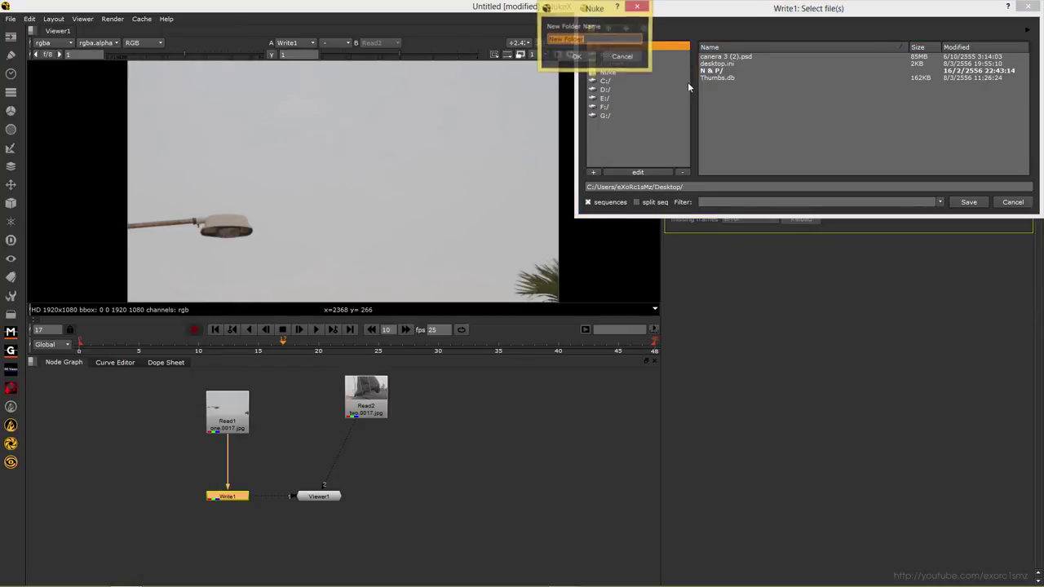
left_click(568, 55)
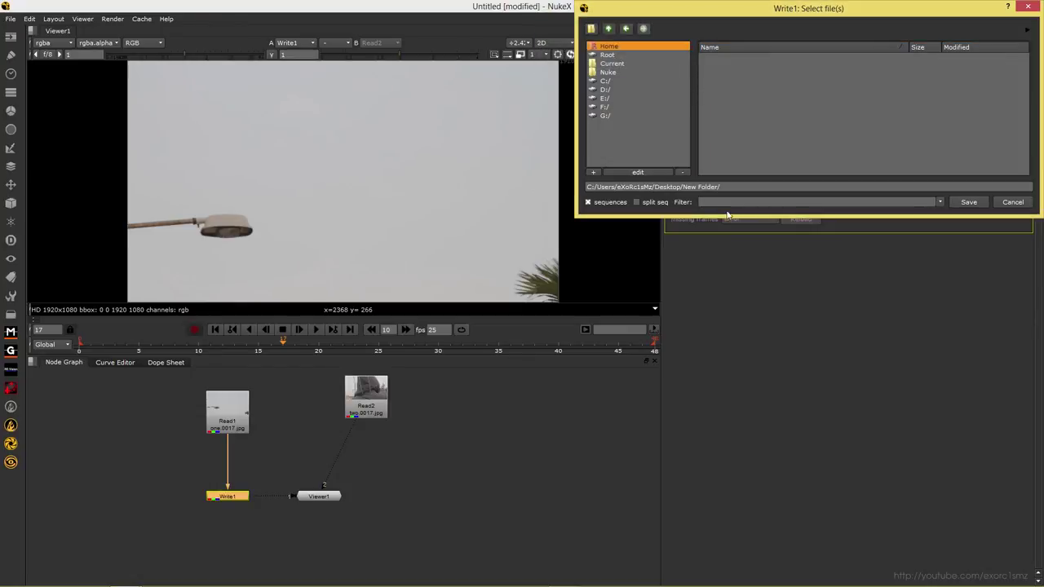
Step: Name the Write node's output file test.jpg inside New Folder
left_click(779, 186)
type("test")
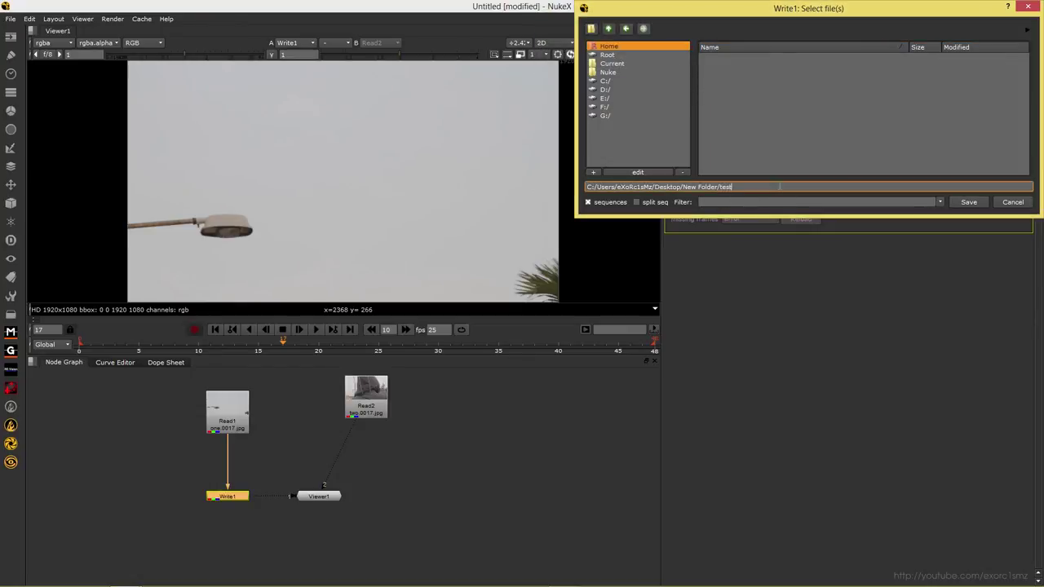
type(".jpg")
left_click(734, 190)
Step: Try the #### and %04d frame number paddings in the output file name and remove them
type("####")
key("Right")
key("BackSpace")
key("BackSpace")
key("BackSpace")
key("BackSpace")
type("%")
type("04d")
key("BackSpace")
key("BackSpace")
key("BackSpace")
key("BackSpace")
key("BackSpace")
Step: Pad the output name as test.####.jpg, save the path, and set the JPEG quality to 1
type("####.")
left_click(970, 203)
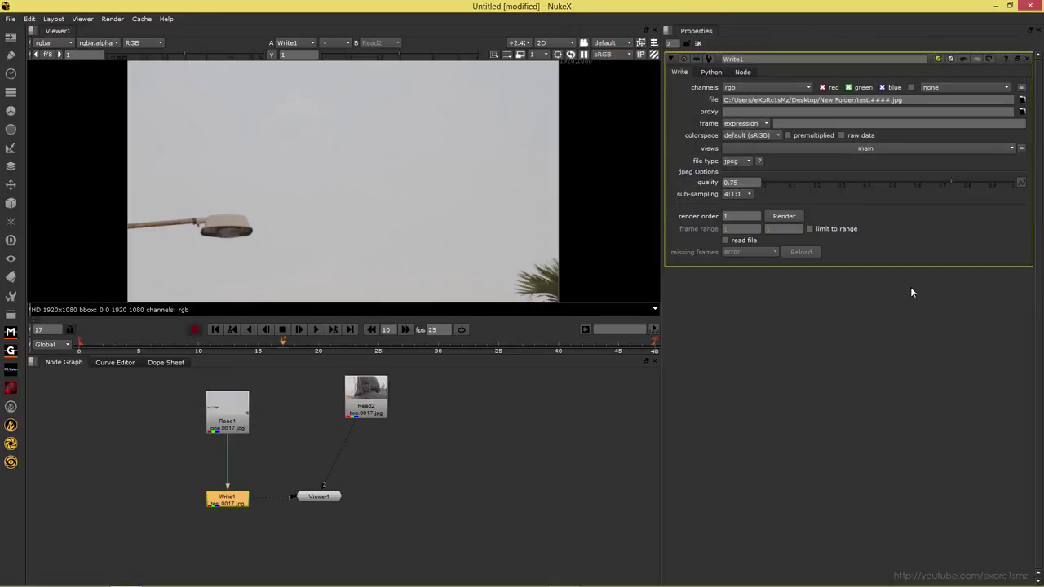
left_click_drag(905, 186, 1019, 183)
Step: Review the frame range options for rendering the Write node, cancel without rendering, and deselect the node
left_click(781, 218)
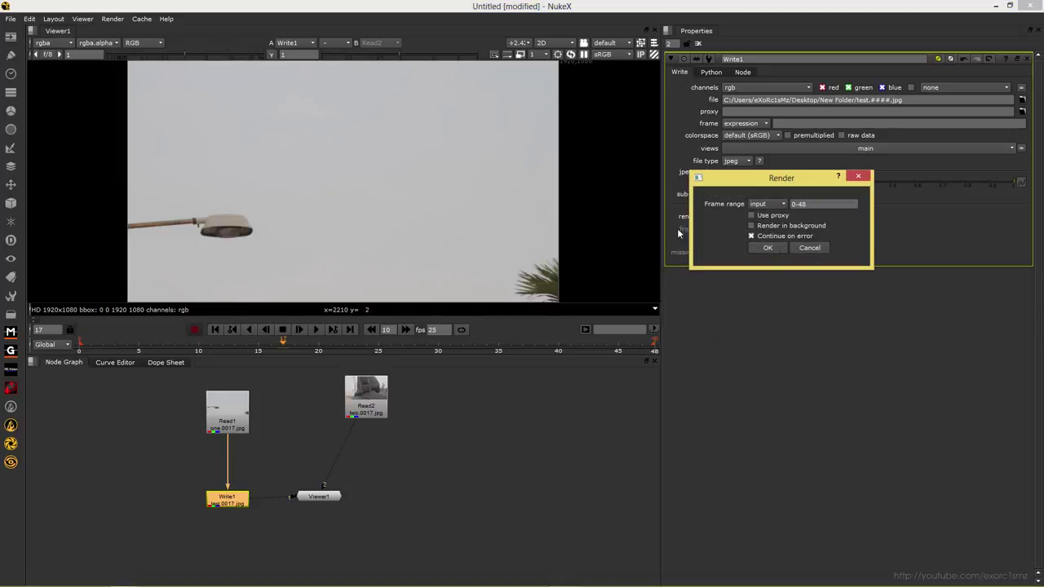
left_click(767, 204)
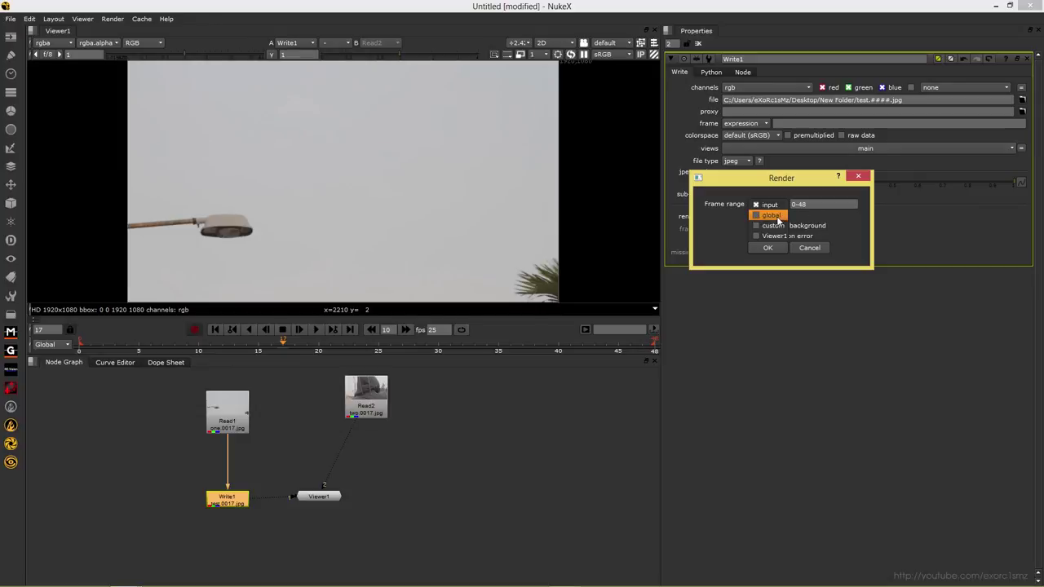
left_click(817, 221)
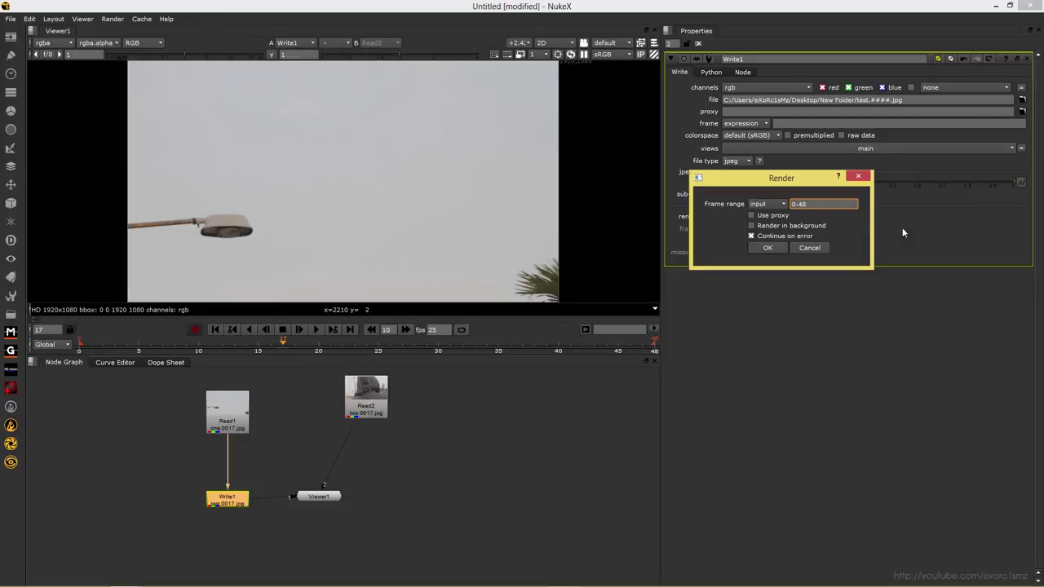
left_click(821, 247)
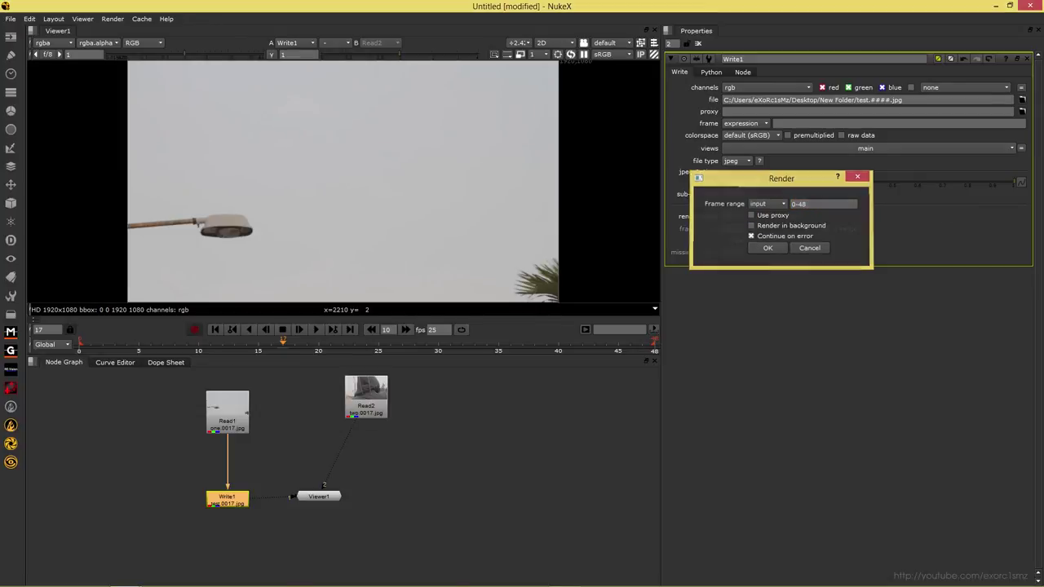
left_click(591, 419)
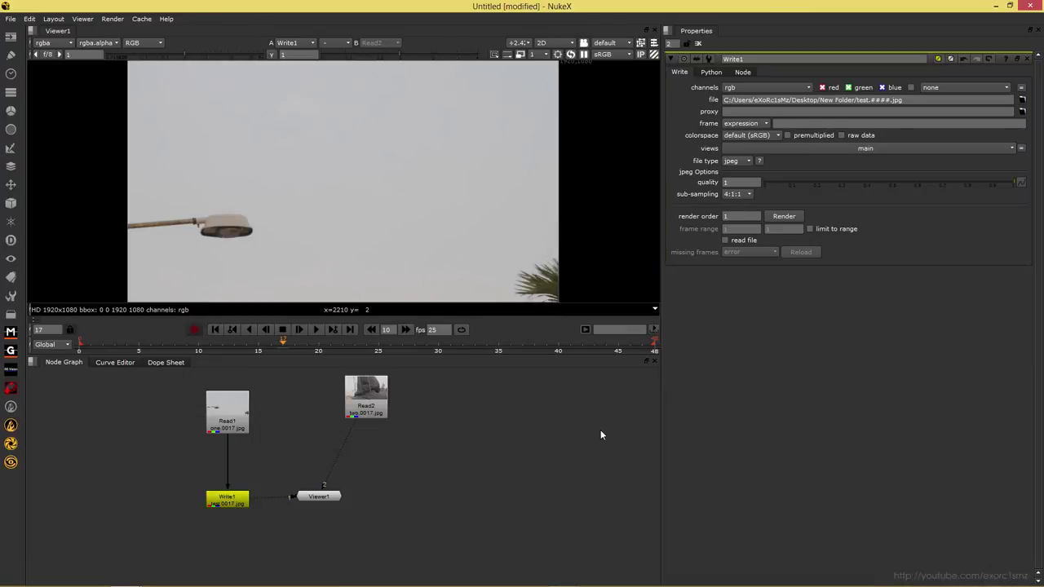